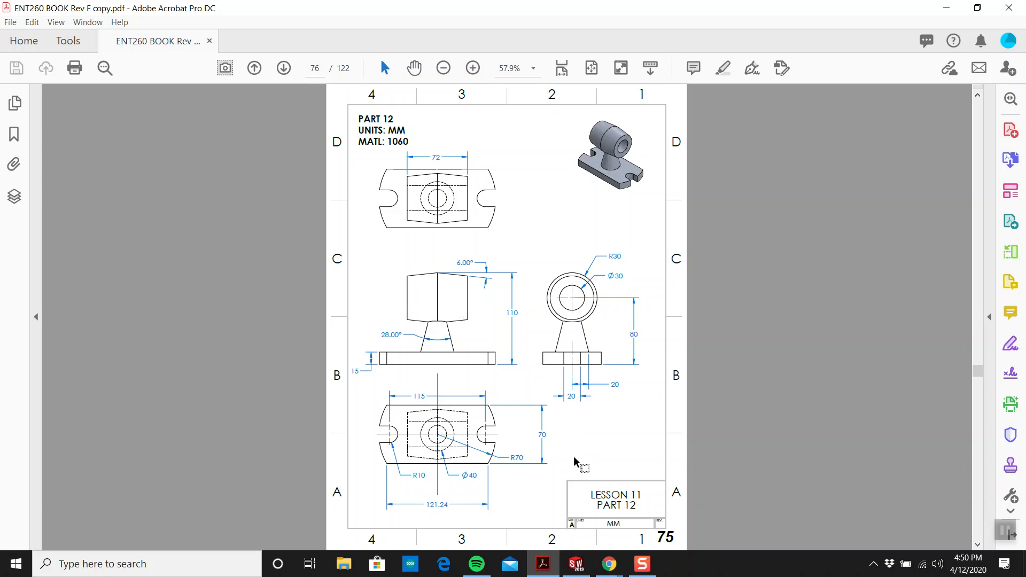
# Switch to SOLIDWORKS, create a new part document and set its units to MMGS (millimeter, gram, second)
pyautogui.click(582, 567)
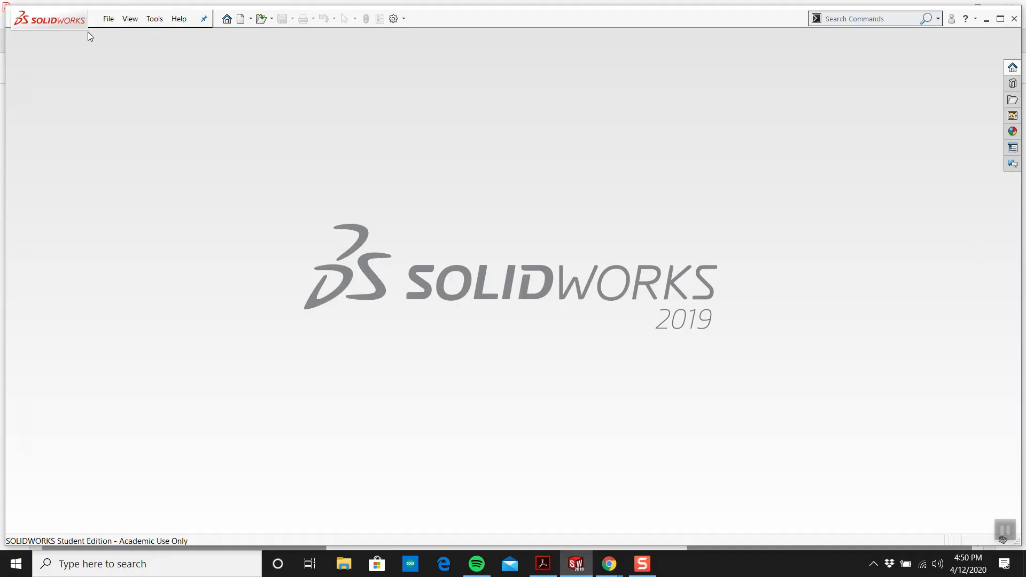
pyautogui.click(109, 19)
pyautogui.click(124, 35)
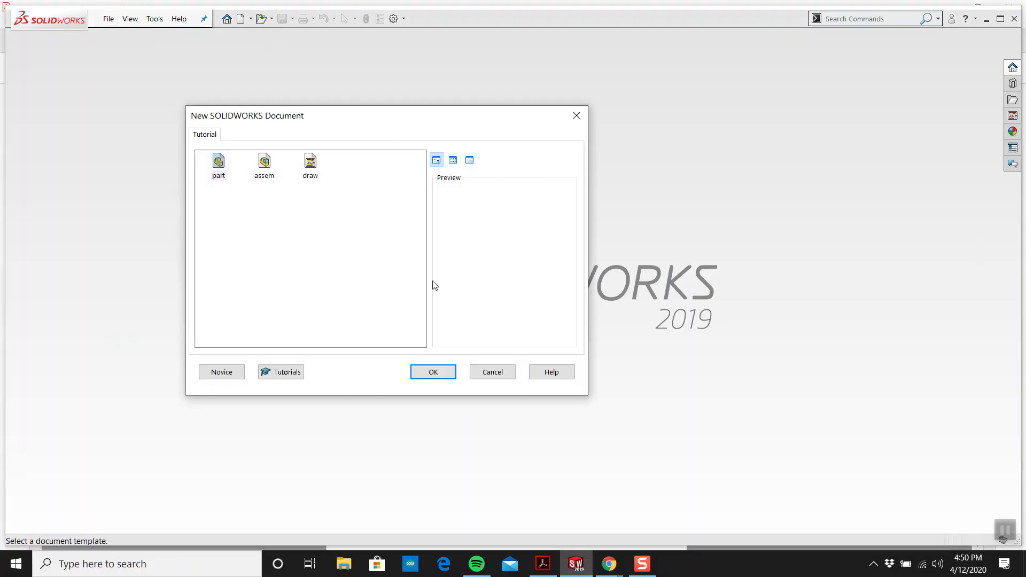
pyautogui.click(433, 372)
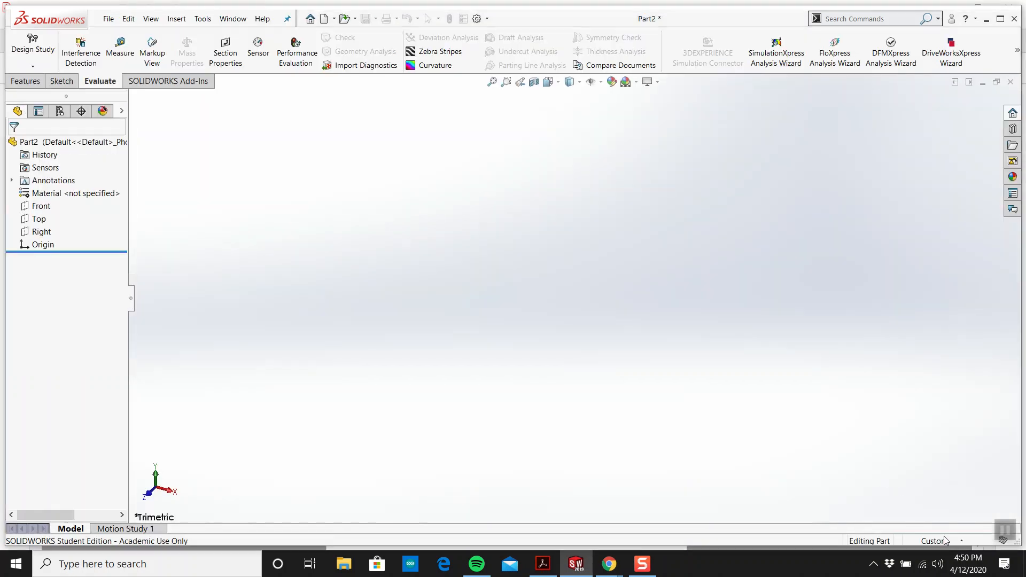
pyautogui.click(945, 541)
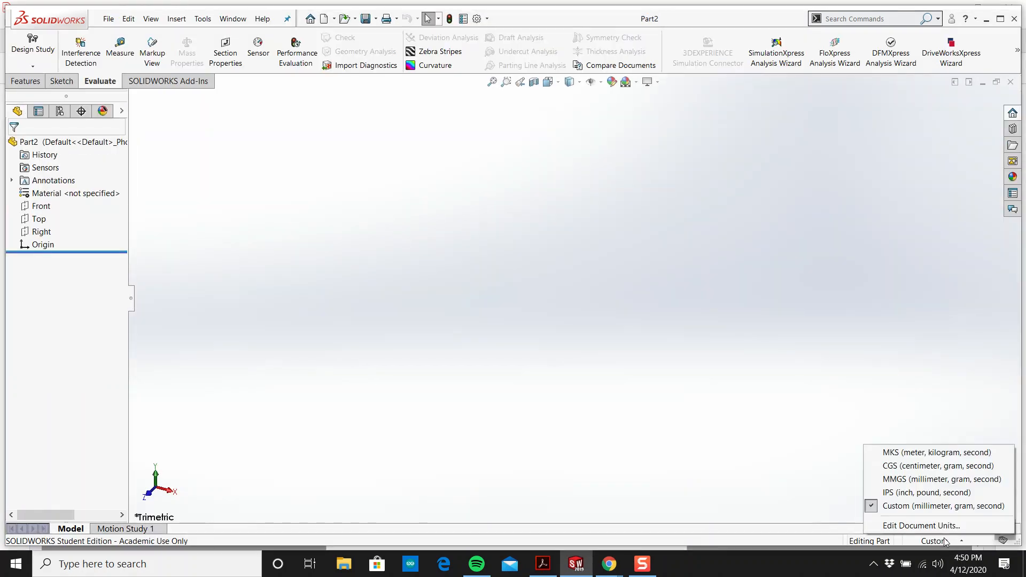
pyautogui.click(948, 484)
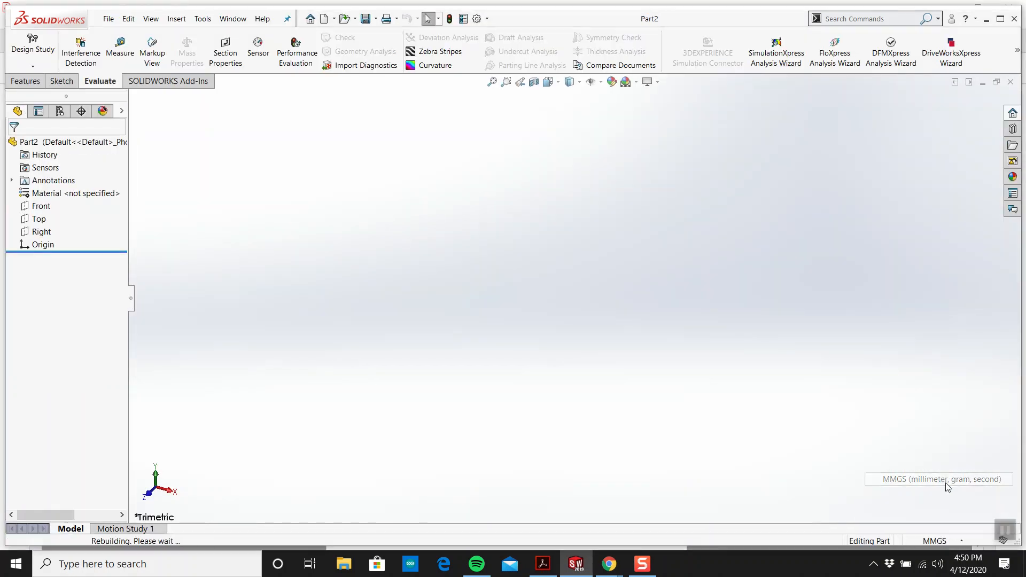
# Start a sketch on the Front plane
pyautogui.click(62, 81)
pyautogui.click(23, 46)
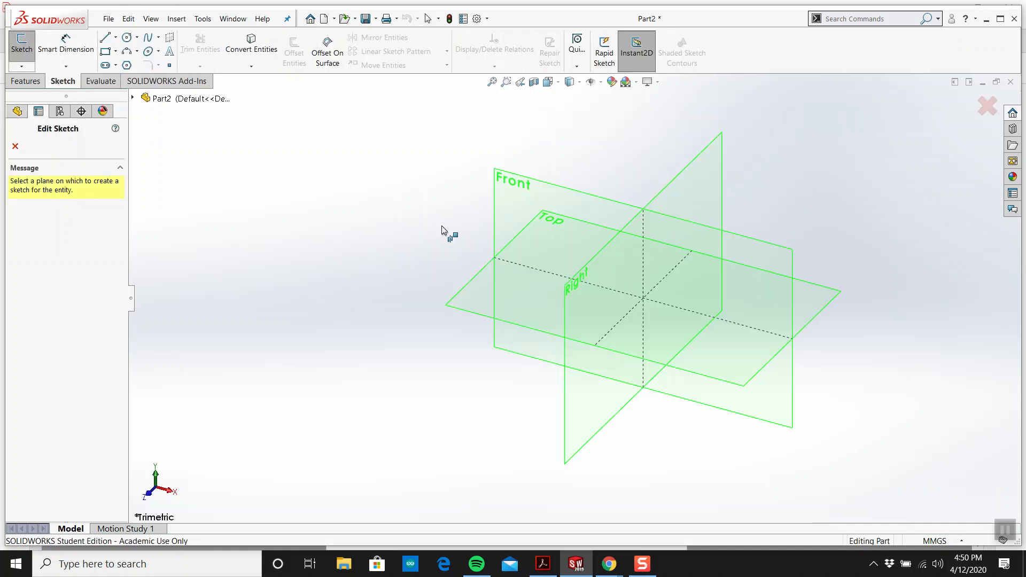
pyautogui.click(523, 206)
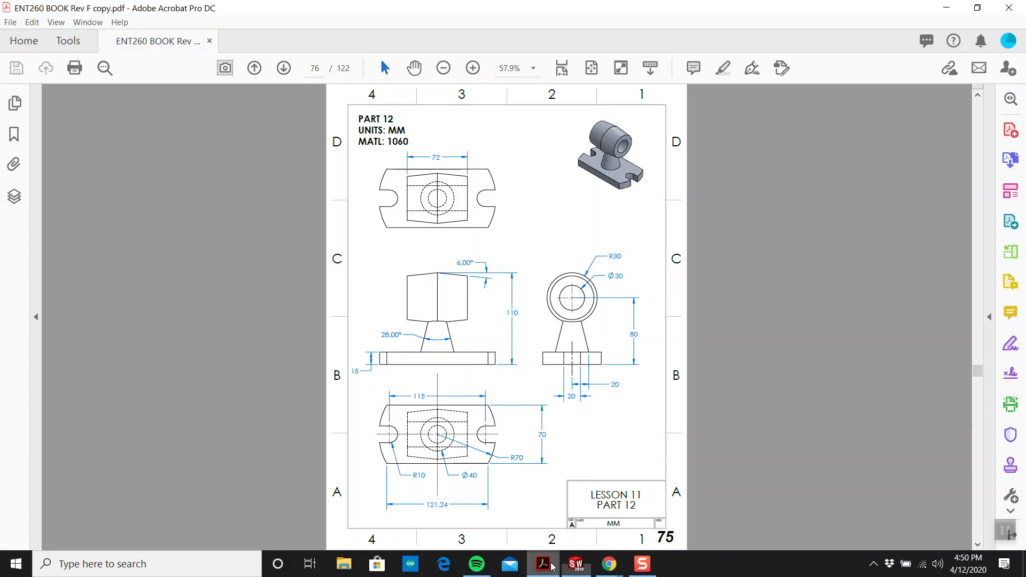
# Consult the Part 12 drawing in Acrobat, return to SOLIDWORKS and sketch a circle about 67 mm in diameter centred on the origin
pyautogui.click(543, 564)
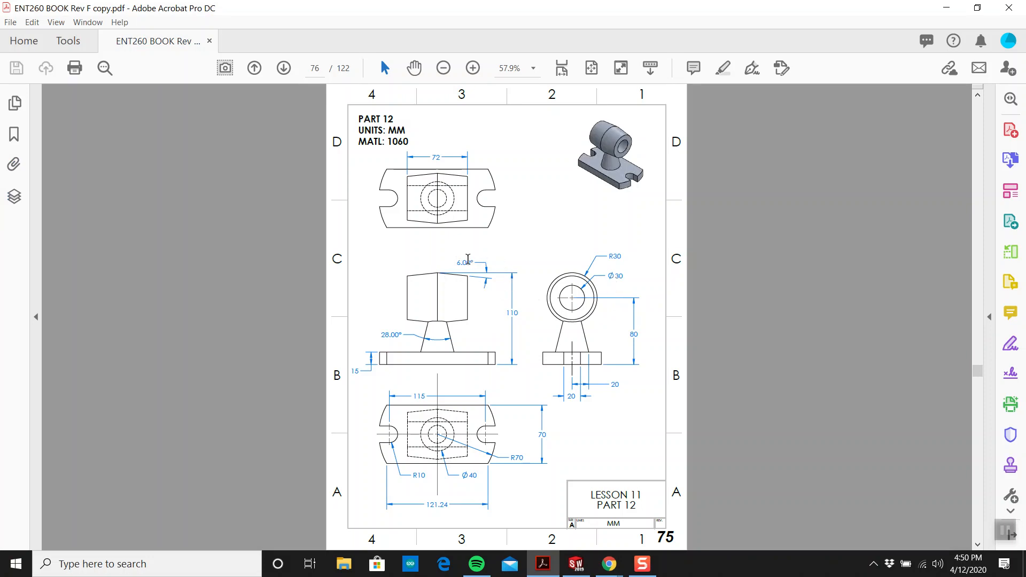
pyautogui.click(576, 564)
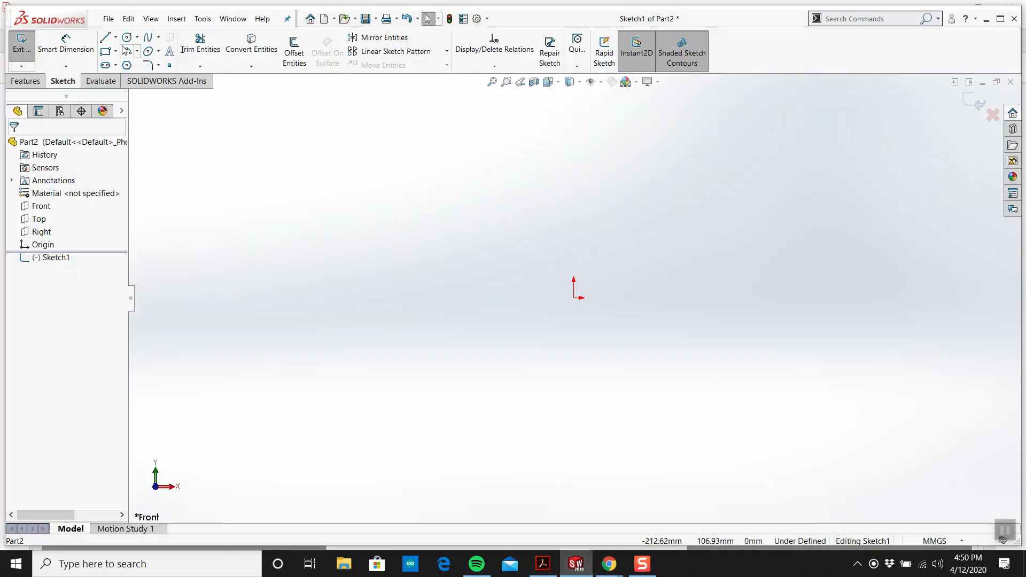
pyautogui.click(127, 37)
pyautogui.click(575, 298)
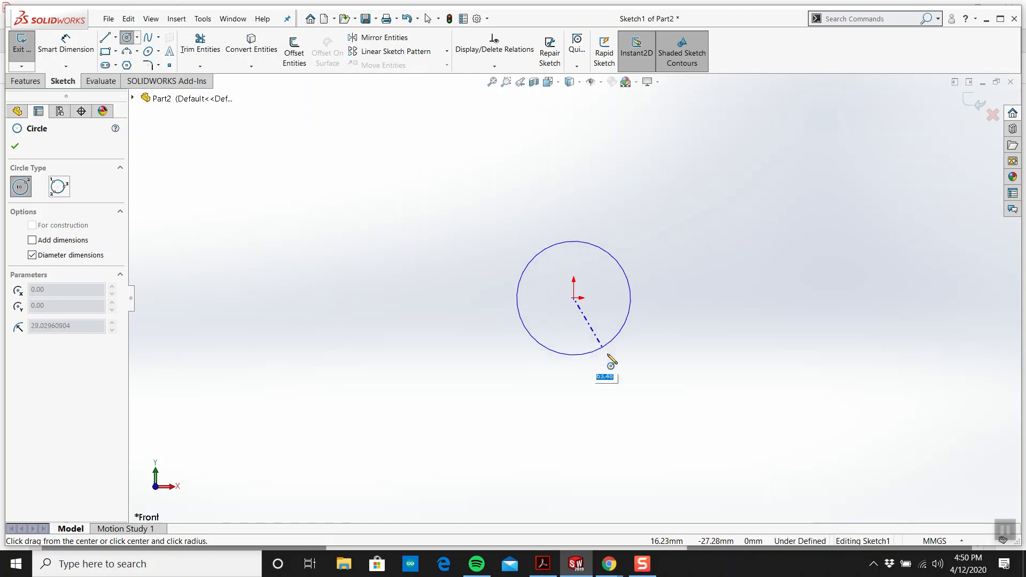
pyautogui.click(600, 359)
# Dimension the circle's diameter to 60 mm, using the drawing in Acrobat as reference, and exit the sketch
pyautogui.click(66, 42)
pyautogui.press('Escape')
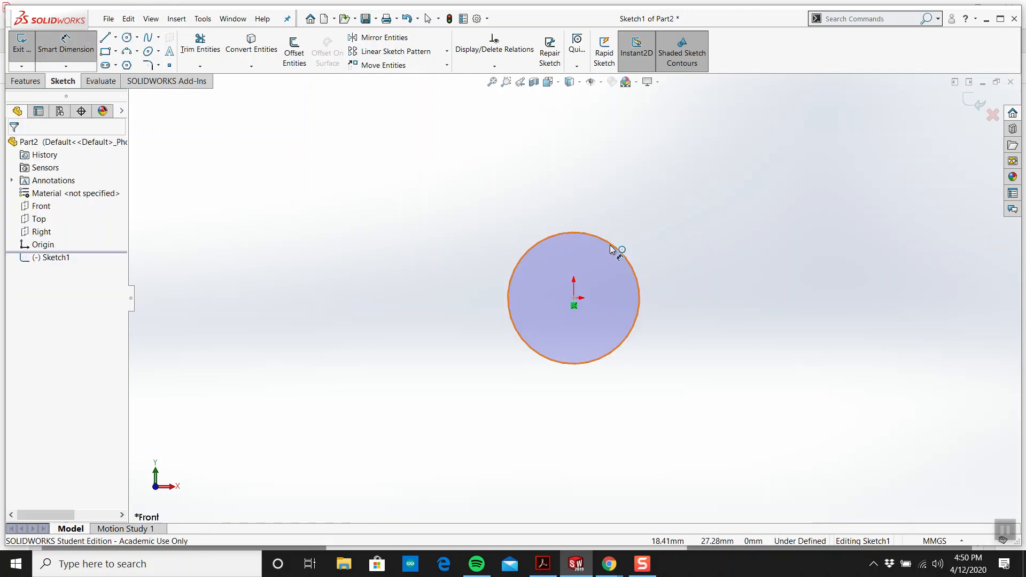
pyautogui.click(543, 566)
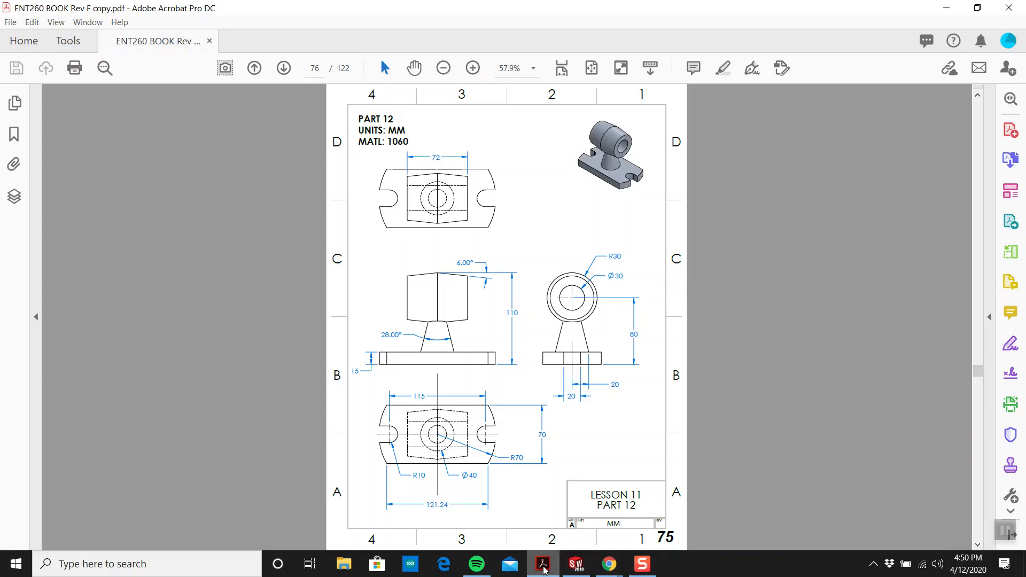
pyautogui.click(544, 567)
pyautogui.click(634, 259)
pyautogui.click(698, 190)
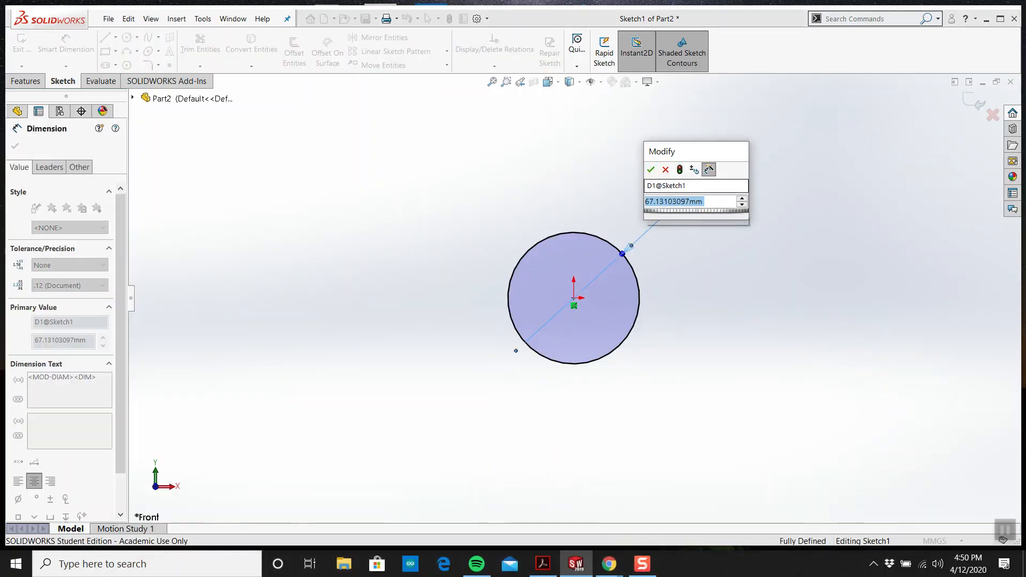
pyautogui.write('60')
pyautogui.press('Return')
pyautogui.click(544, 566)
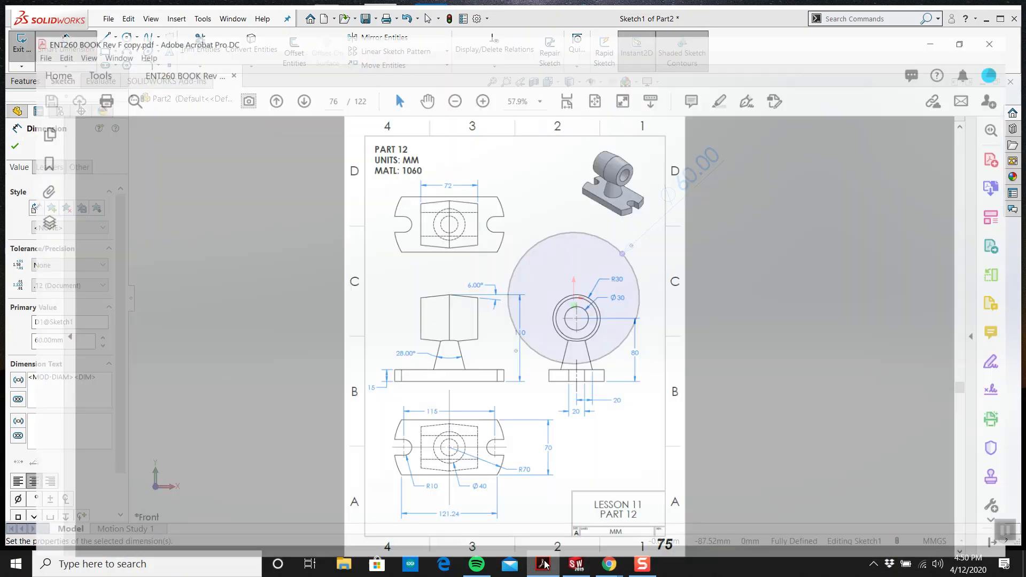
pyautogui.click(576, 565)
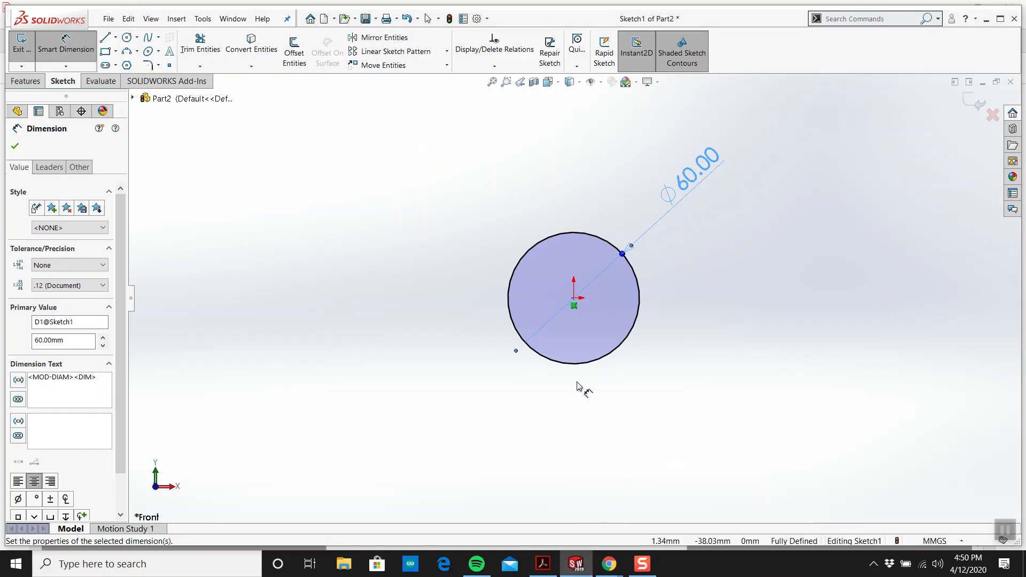
pyautogui.click(977, 108)
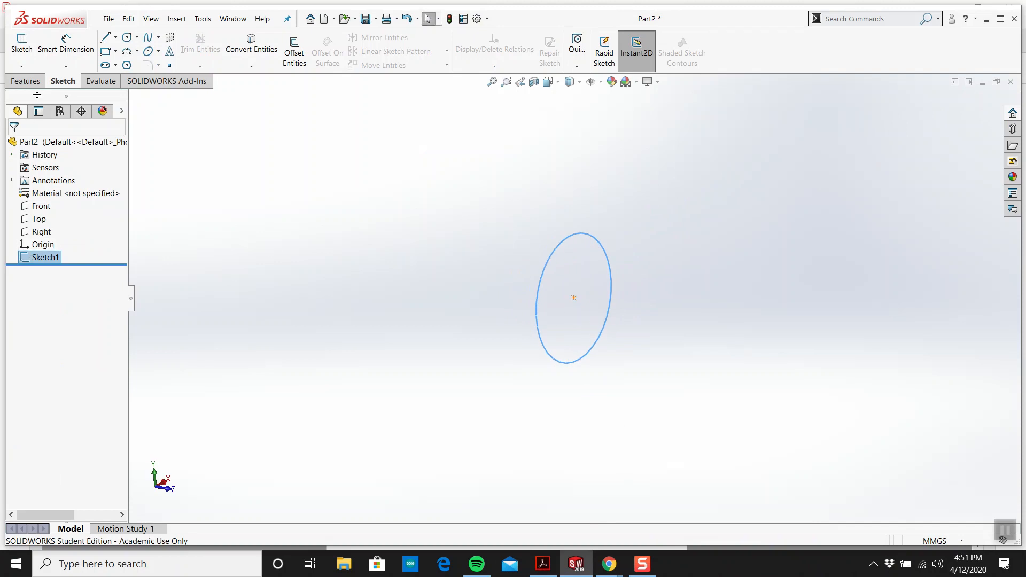
# Set up a mid-plane boss extrusion of the circle with a depth of 72 mm, as given on the drawing
pyautogui.click(25, 81)
pyautogui.click(28, 52)
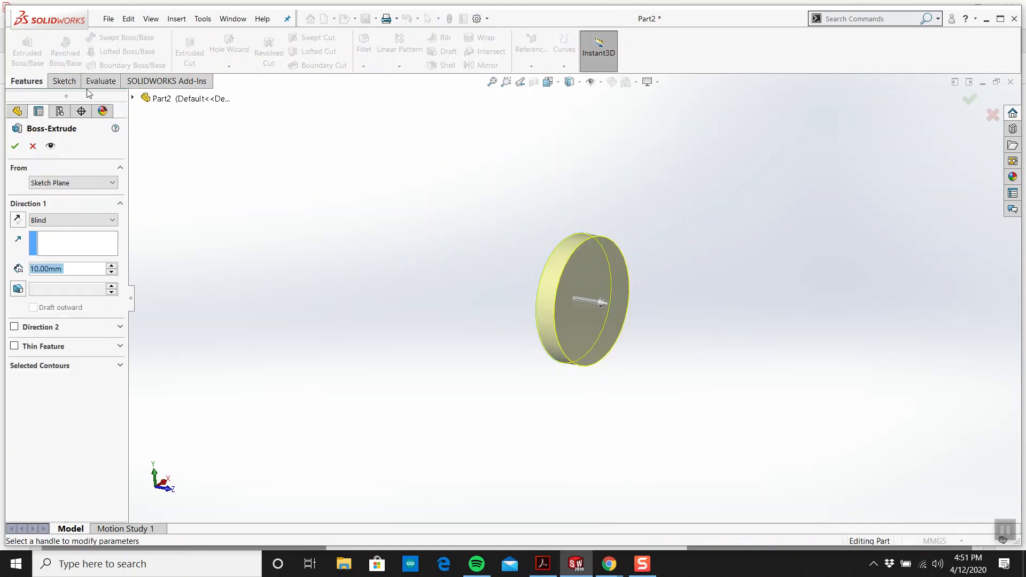
pyautogui.click(53, 220)
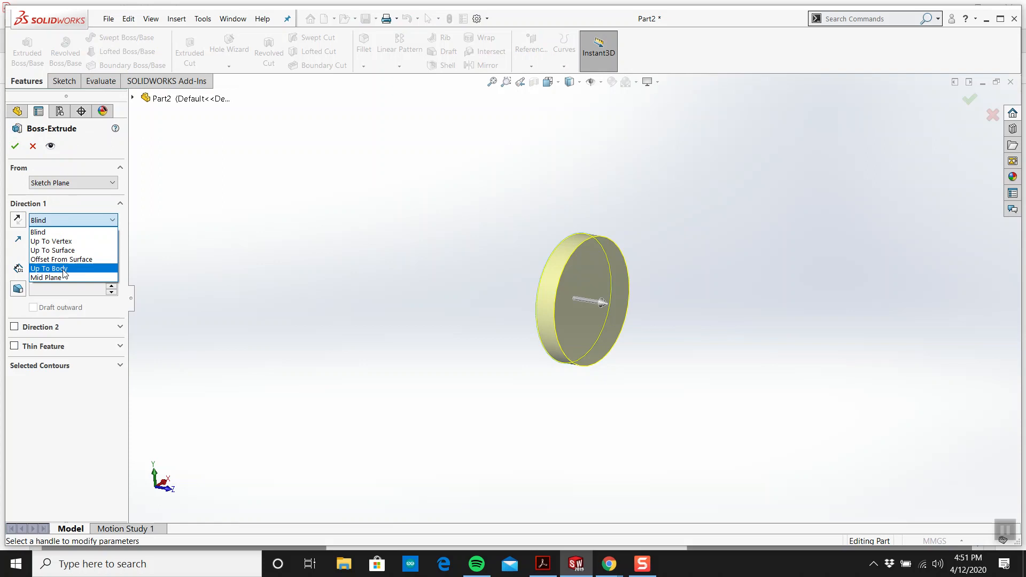
pyautogui.click(64, 278)
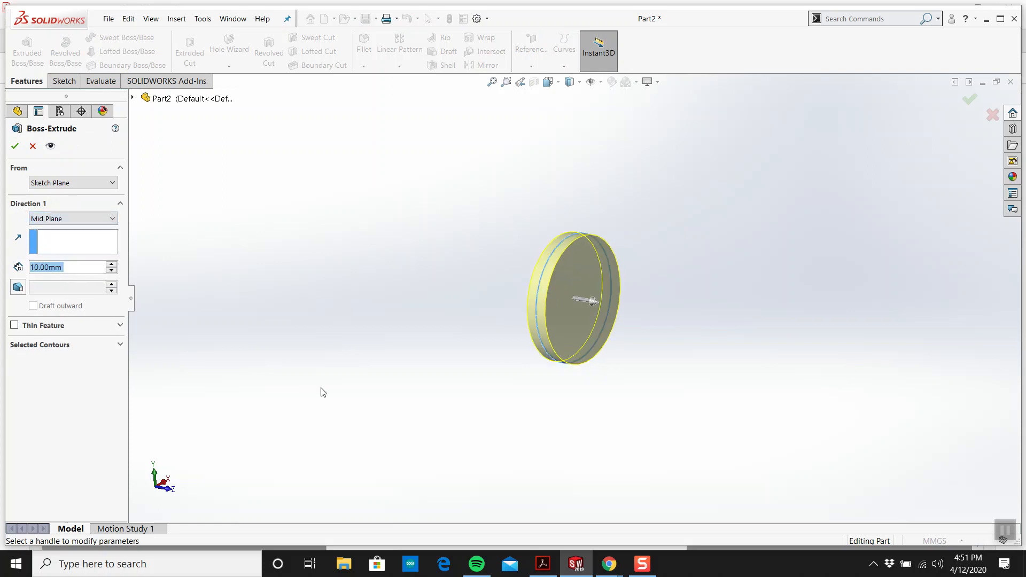
pyautogui.click(544, 566)
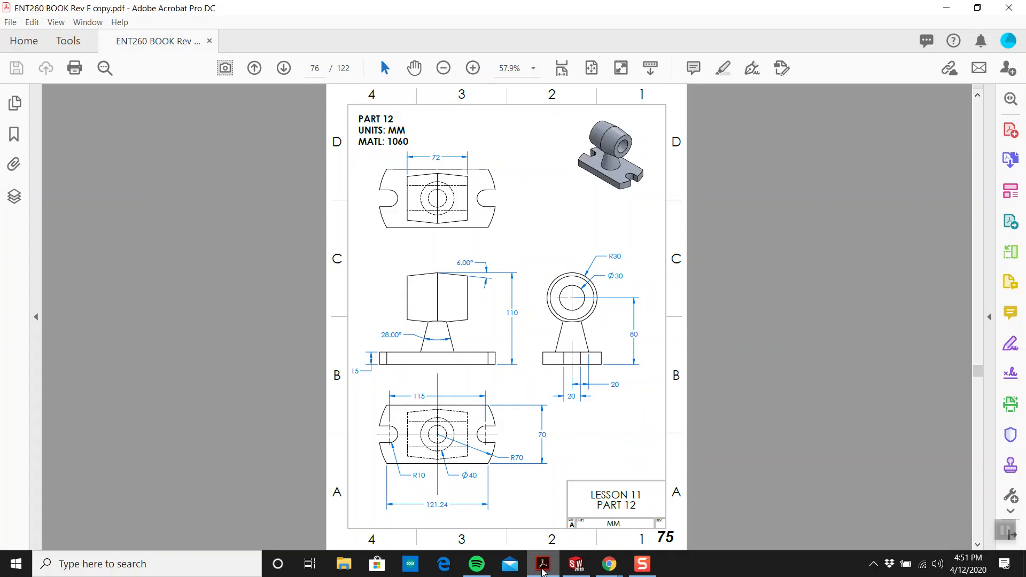
pyautogui.click(543, 568)
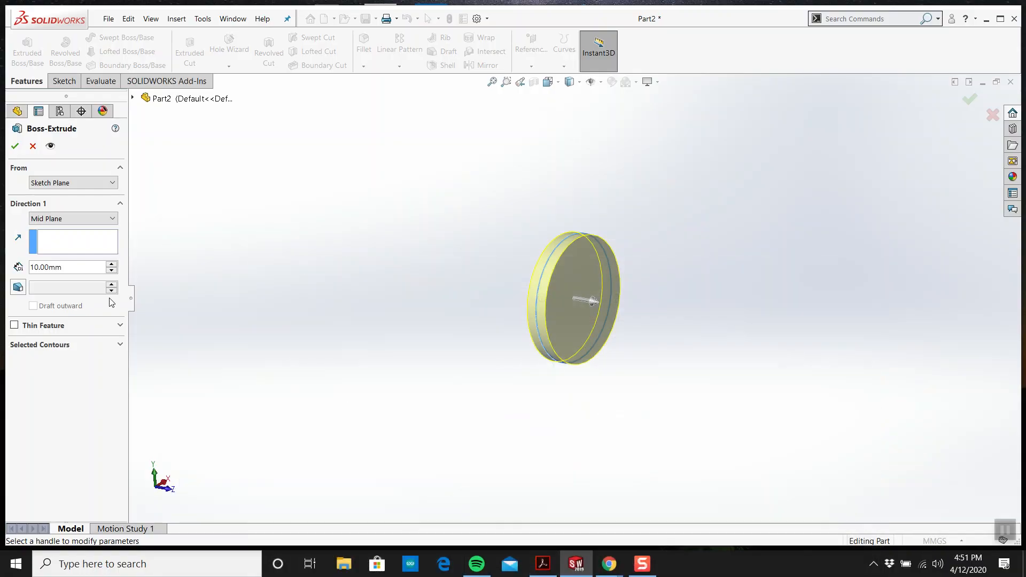
pyautogui.doubleClick(81, 267)
pyautogui.write('72')
pyautogui.press('Return')
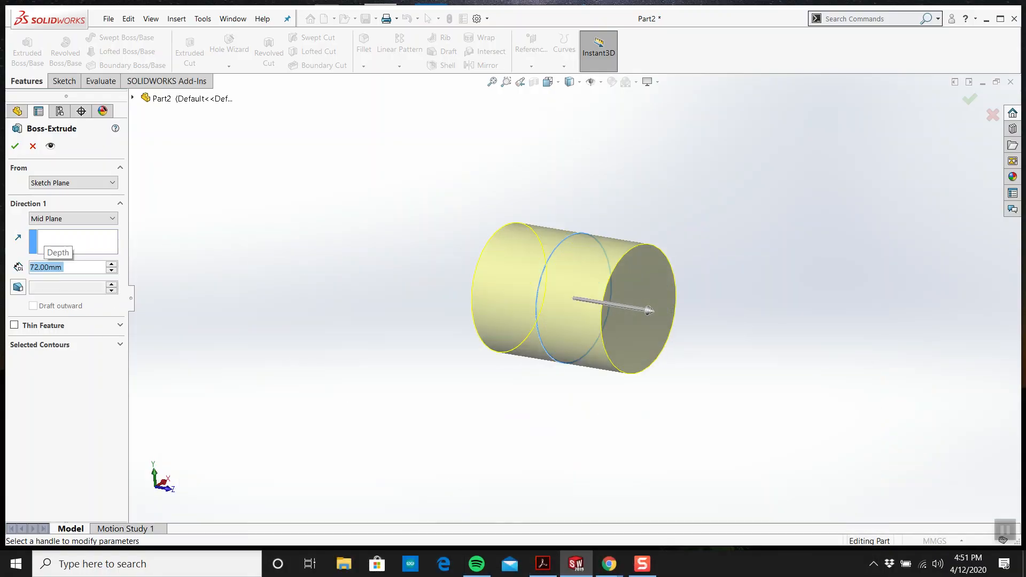
# Add a 6-degree inward draft to the extrusion and complete the feature
pyautogui.click(18, 289)
pyautogui.write('6')
pyautogui.press('Return')
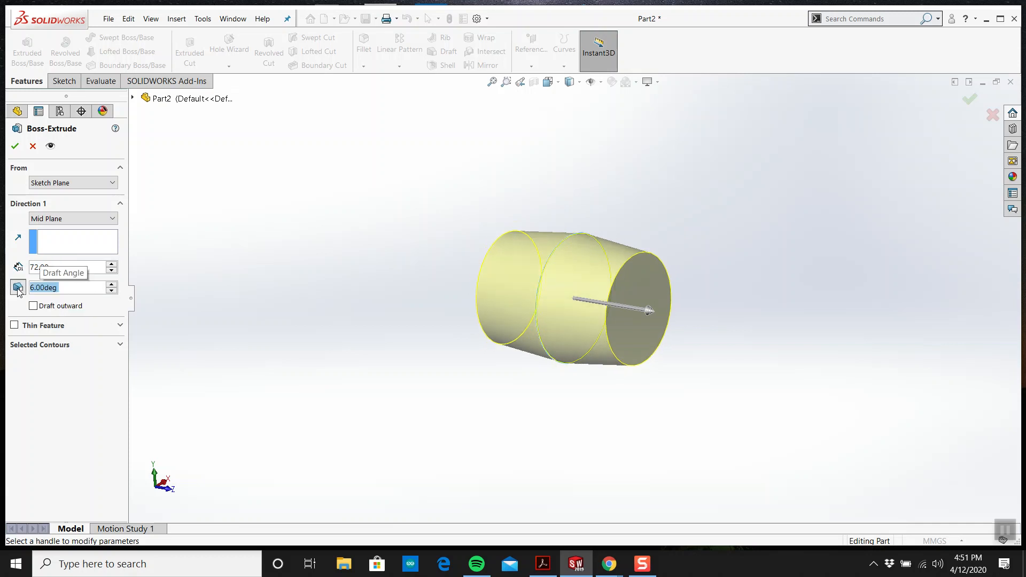
pyautogui.moveTo(278, 236); pyautogui.dragTo(307, 236, button='middle')
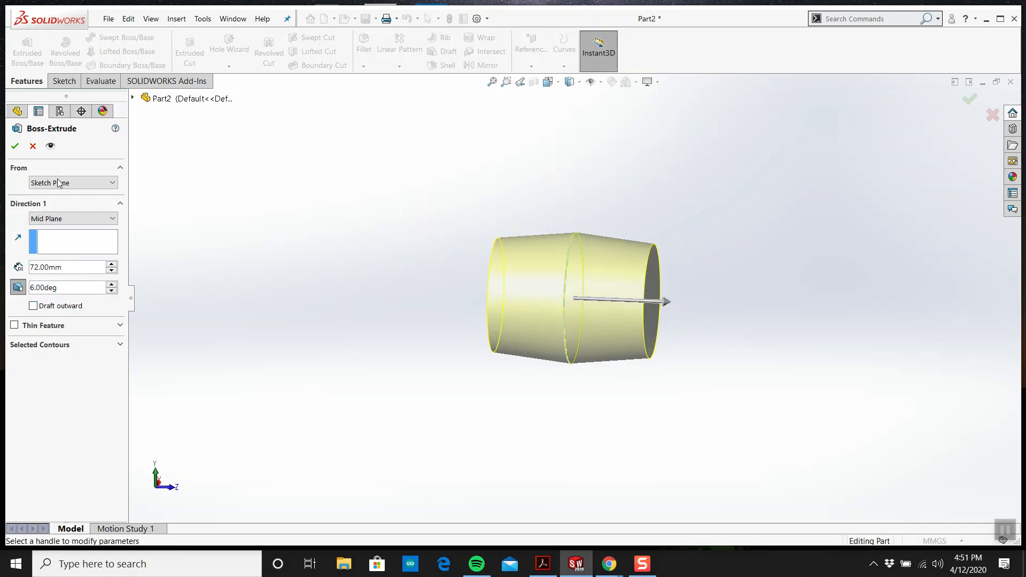
pyautogui.click(16, 147)
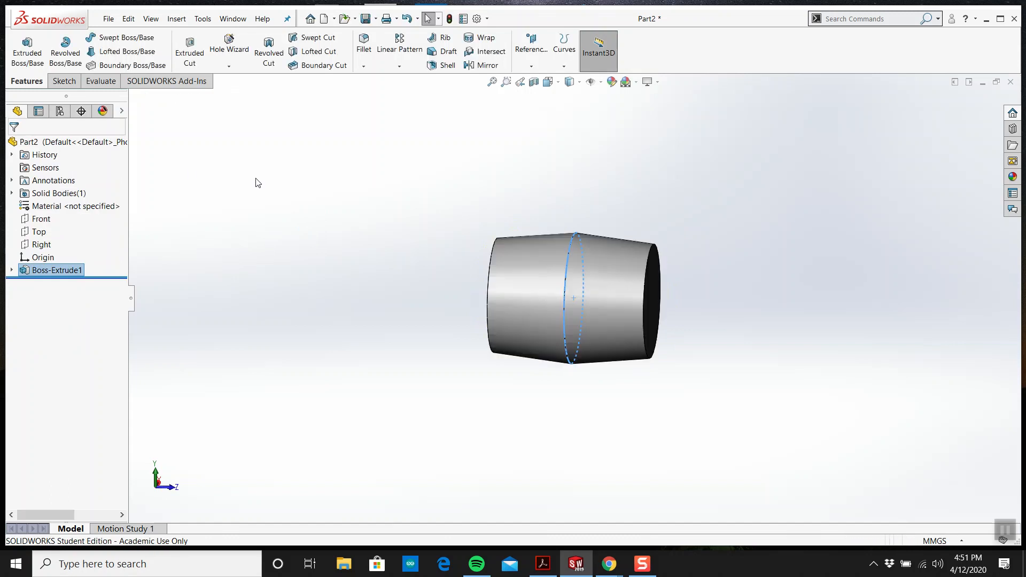
# Measure the distance between the two end faces of the tapered barrel
pyautogui.moveTo(399, 252); pyautogui.dragTo(454, 179, button='middle')
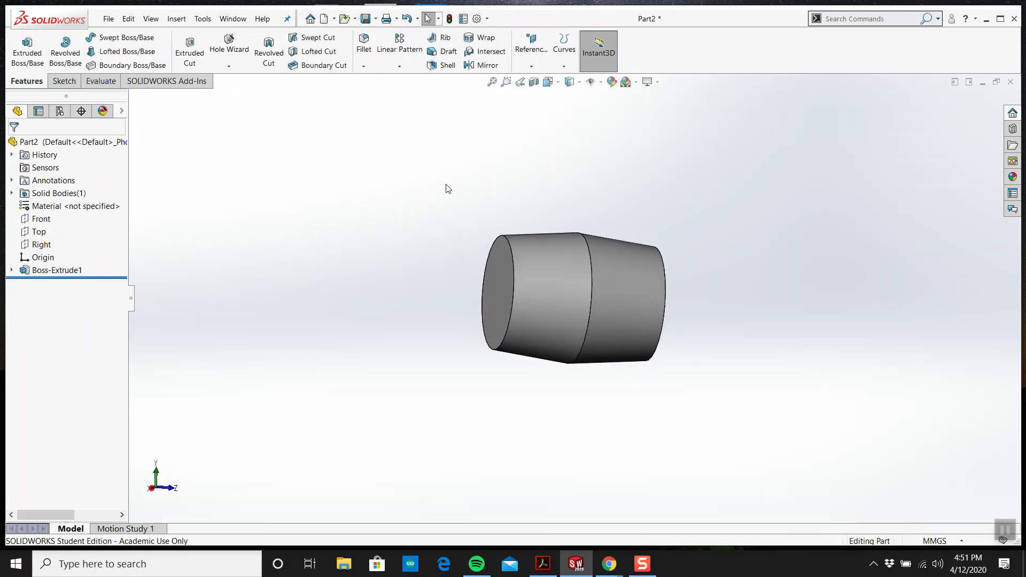
pyautogui.click(101, 80)
pyautogui.click(122, 53)
pyautogui.click(498, 283)
pyautogui.moveTo(740, 296); pyautogui.dragTo(658, 309, button='middle')
pyautogui.click(658, 309)
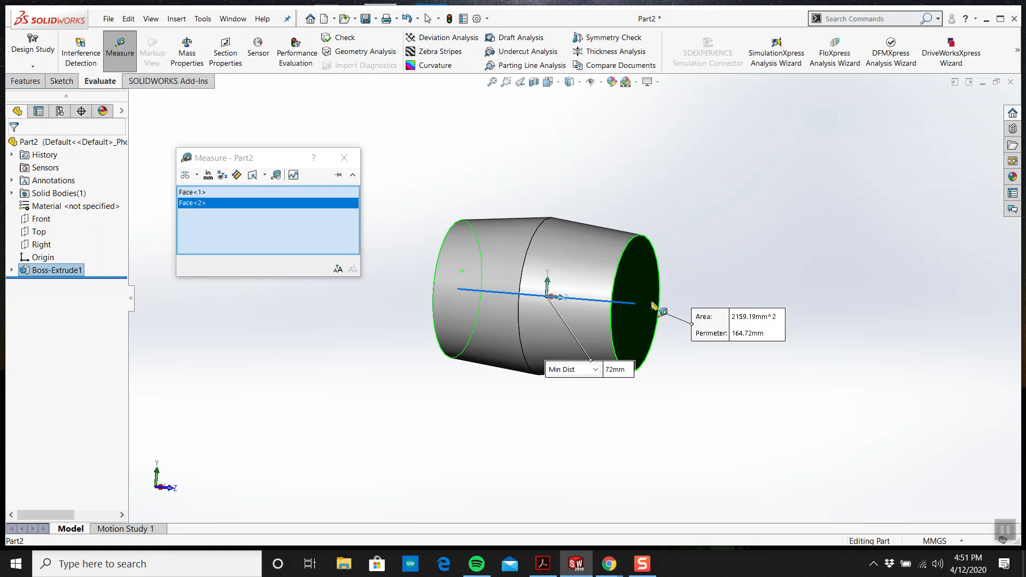
pyautogui.press('Escape')
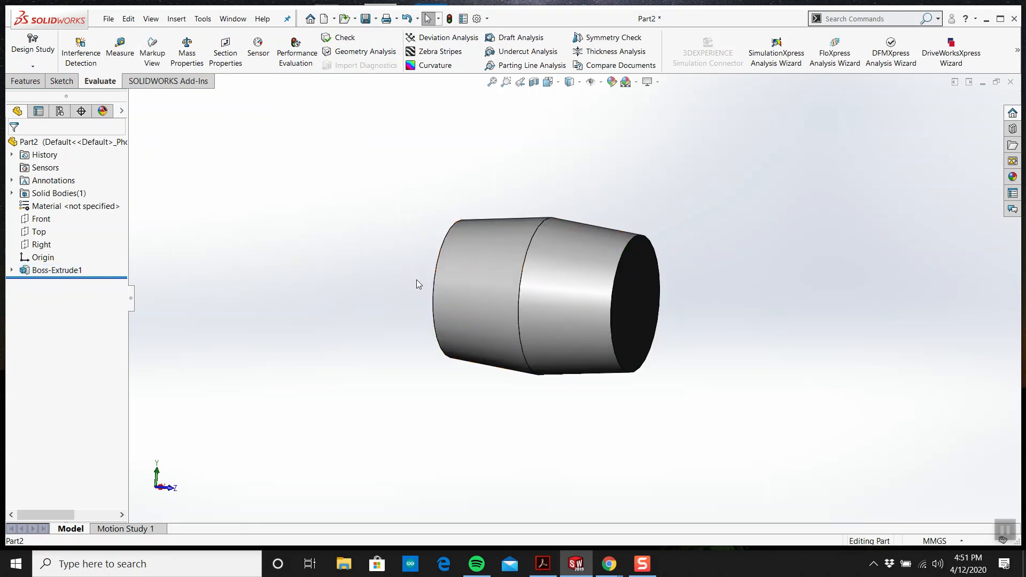
# Start a sketch on the Right plane and orient the model to the Left view
pyautogui.moveTo(540, 566)
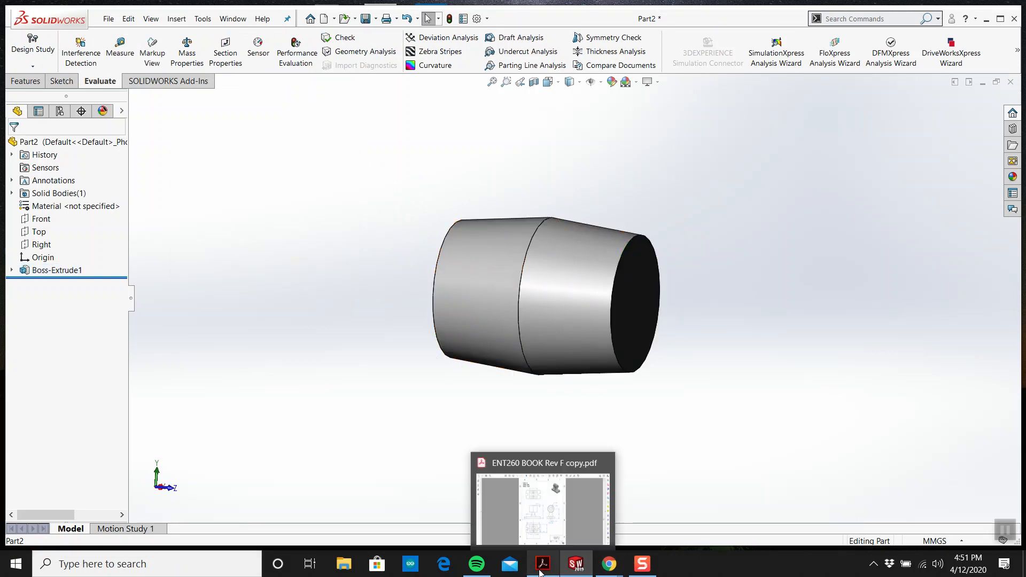
pyautogui.click(41, 245)
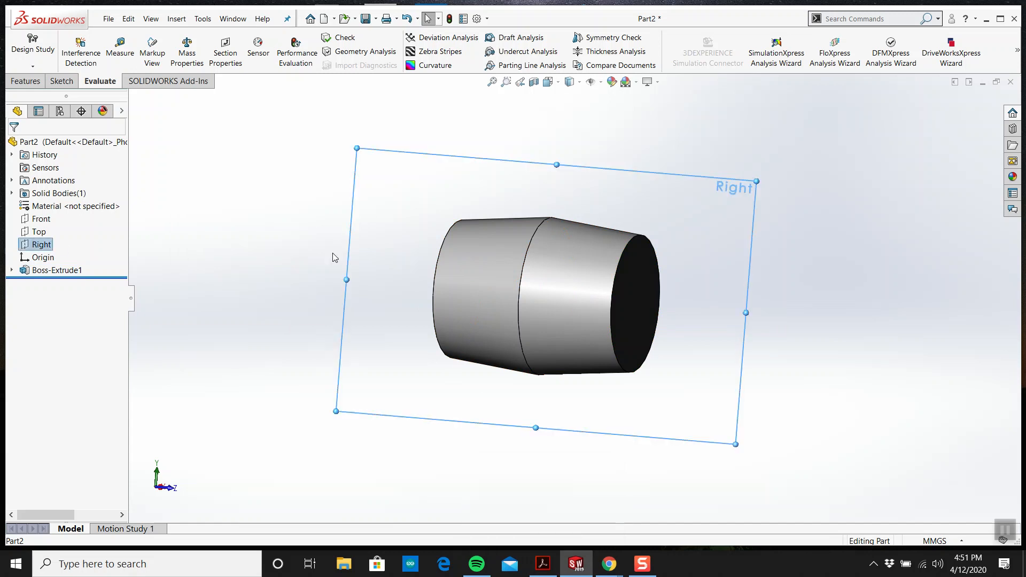
pyautogui.moveTo(332, 252); pyautogui.dragTo(267, 274, button='middle')
pyautogui.hotkey('ctrl', '8')
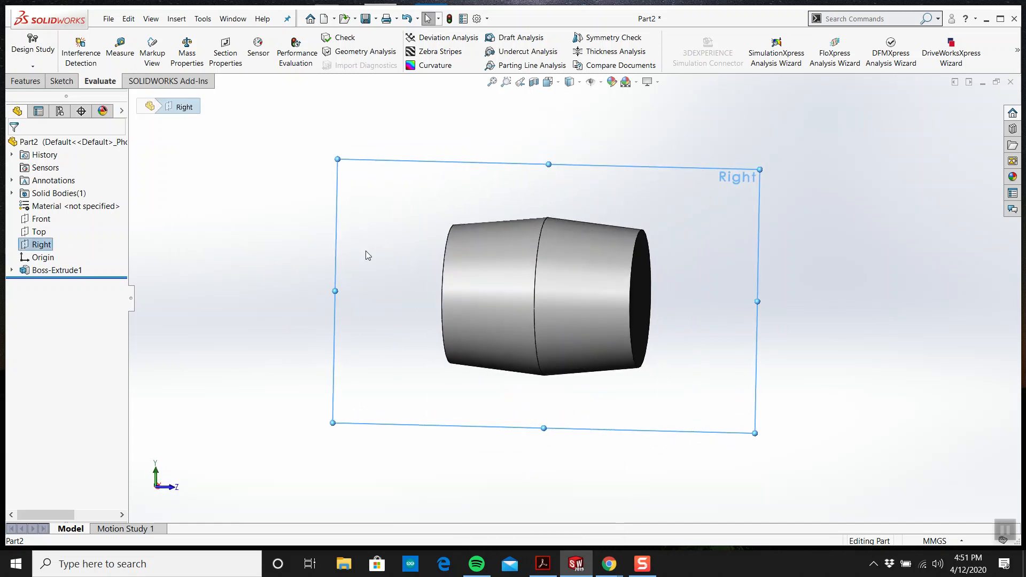
pyautogui.click(62, 81)
pyautogui.click(22, 46)
pyautogui.press('space')
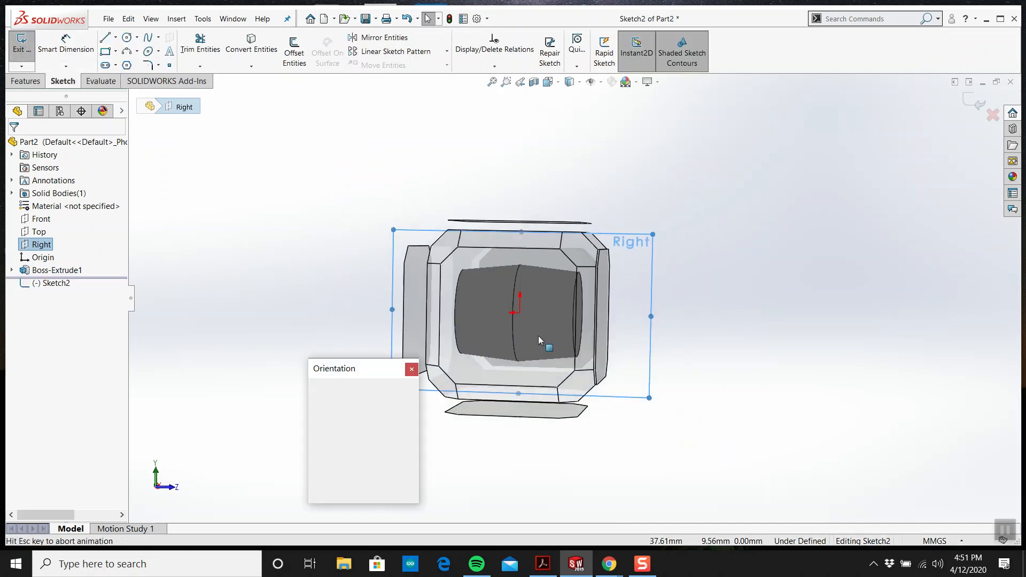
pyautogui.click(495, 355)
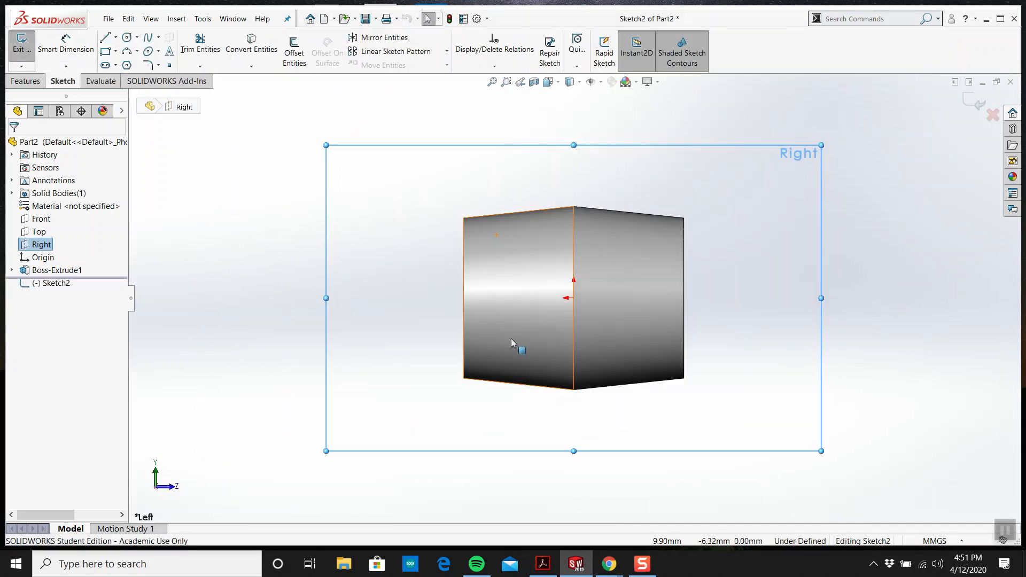
# Switch to Acrobat to consult the Part 12 drawing
pyautogui.moveTo(611, 570)
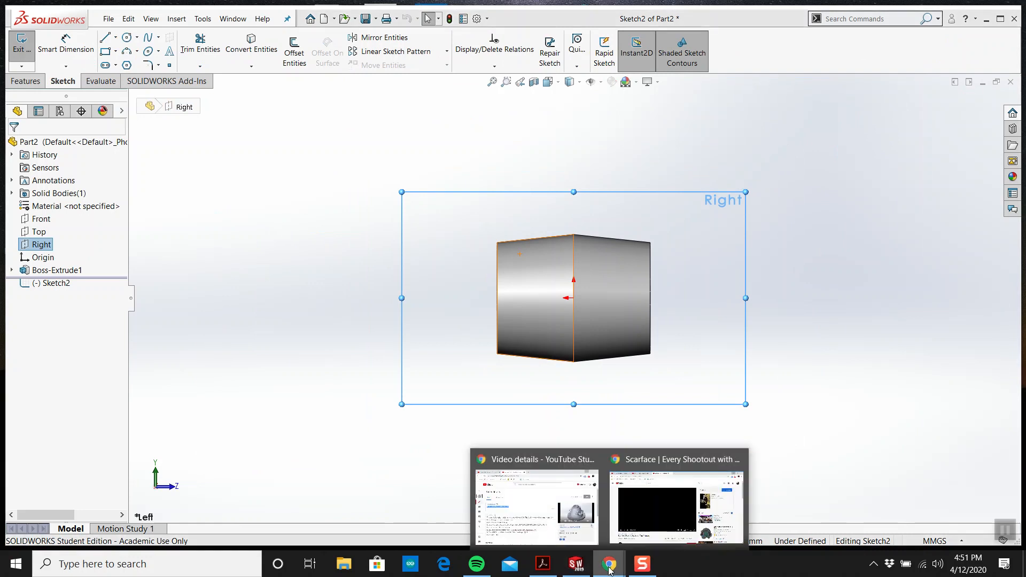
pyautogui.click(543, 564)
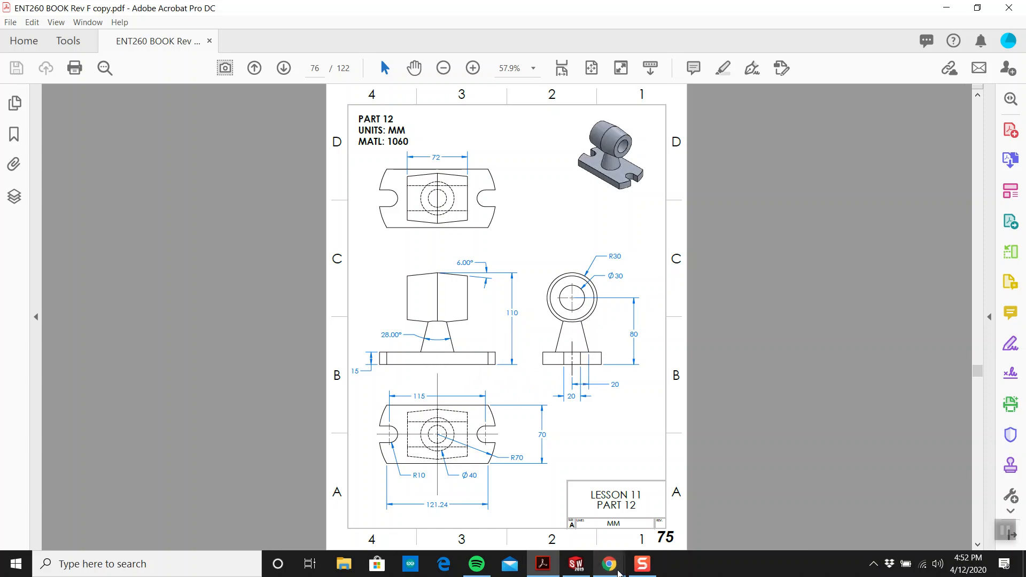
# Return to SOLIDWORKS and sketch a vertical line down from the origin, a horizontal base line, and a slanted line back up into the barrel
pyautogui.click(576, 564)
pyautogui.click(105, 37)
pyautogui.press('Escape')
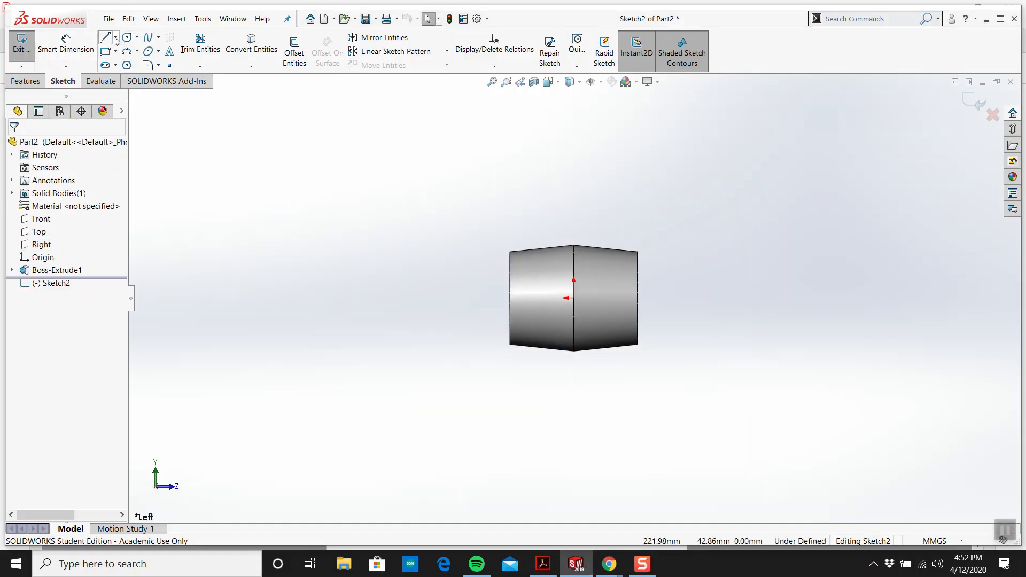
pyautogui.click(116, 37)
pyautogui.click(125, 53)
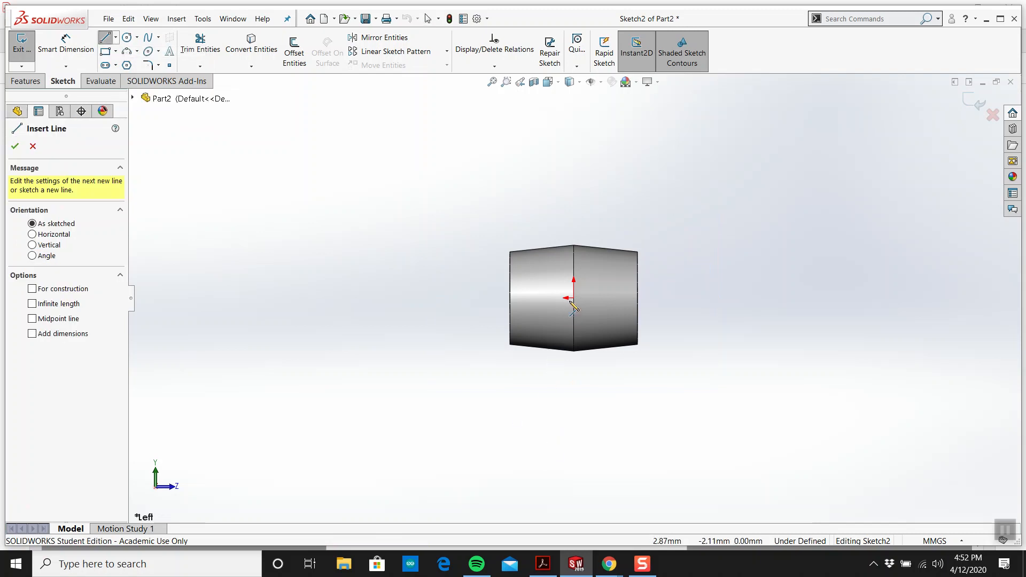
pyautogui.click(574, 297)
pyautogui.click(574, 452)
pyautogui.click(620, 453)
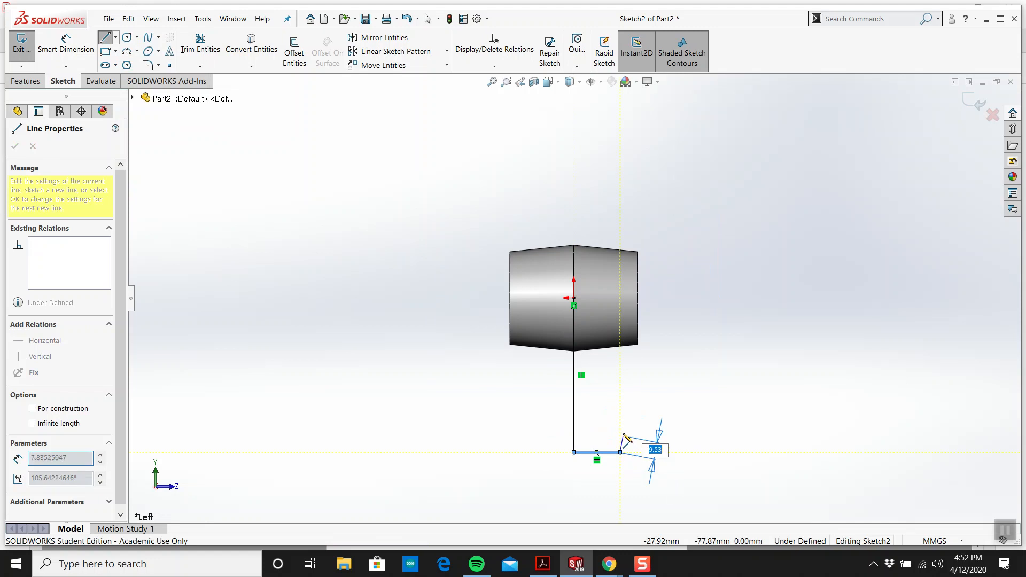
pyautogui.click(597, 333)
pyautogui.press('Escape')
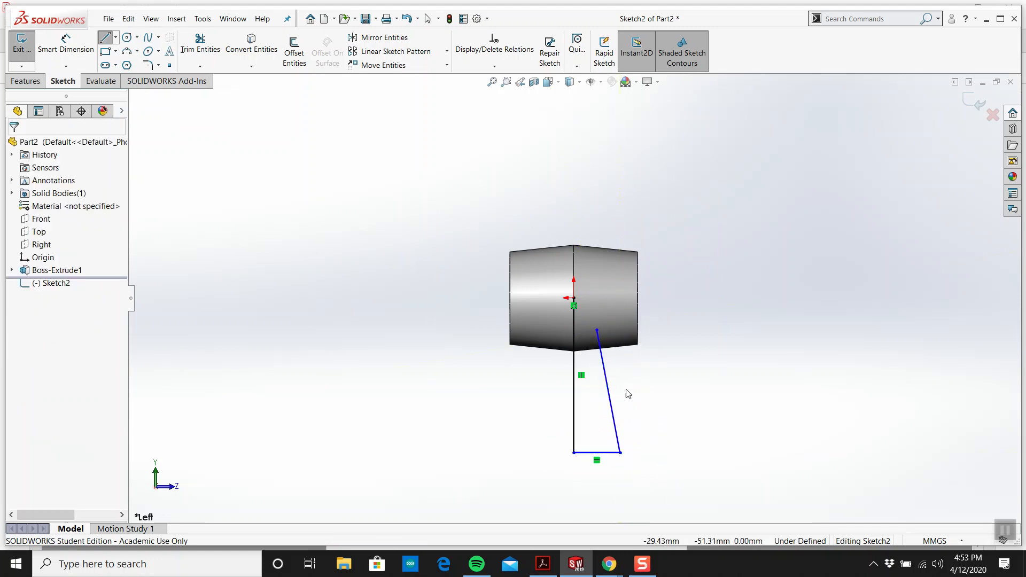
# Move the profile's base line closer to the barrel and dimension it 65 mm below the origin
pyautogui.press('z')
pyautogui.scroll(-2, 576, 401)
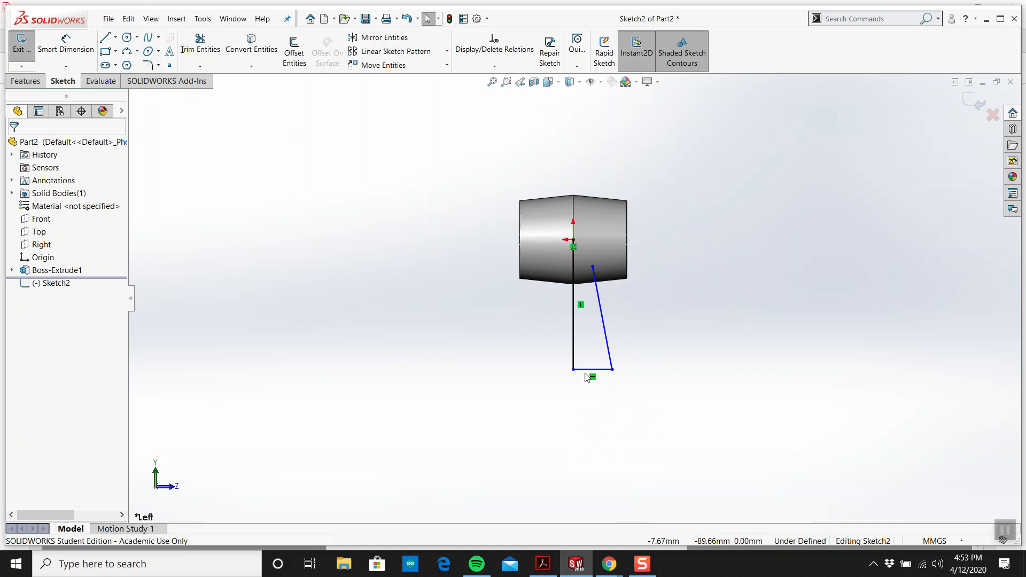
pyautogui.moveTo(585, 369); pyautogui.dragTo(615, 343)
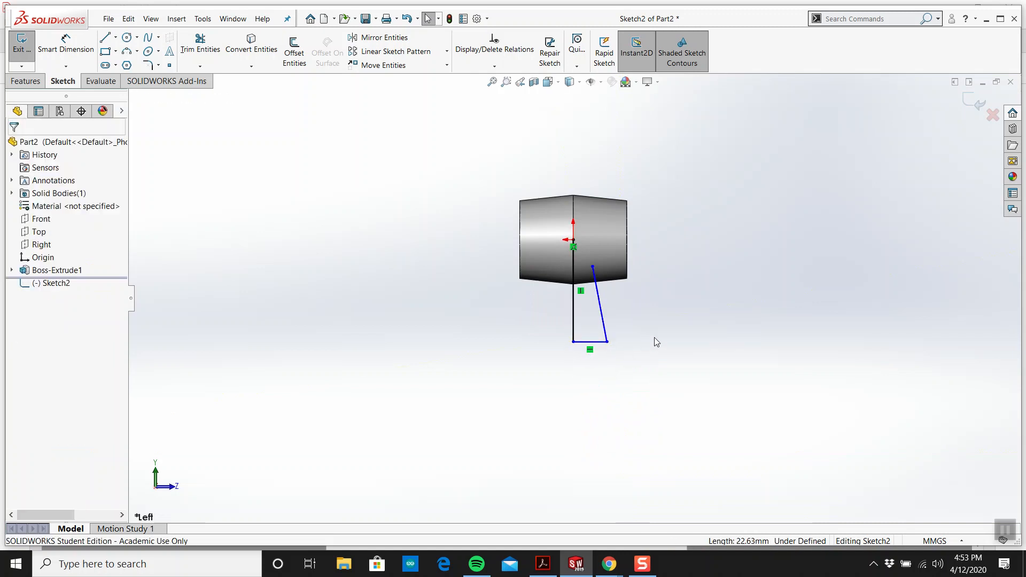
pyautogui.press('d')
pyautogui.click(574, 240)
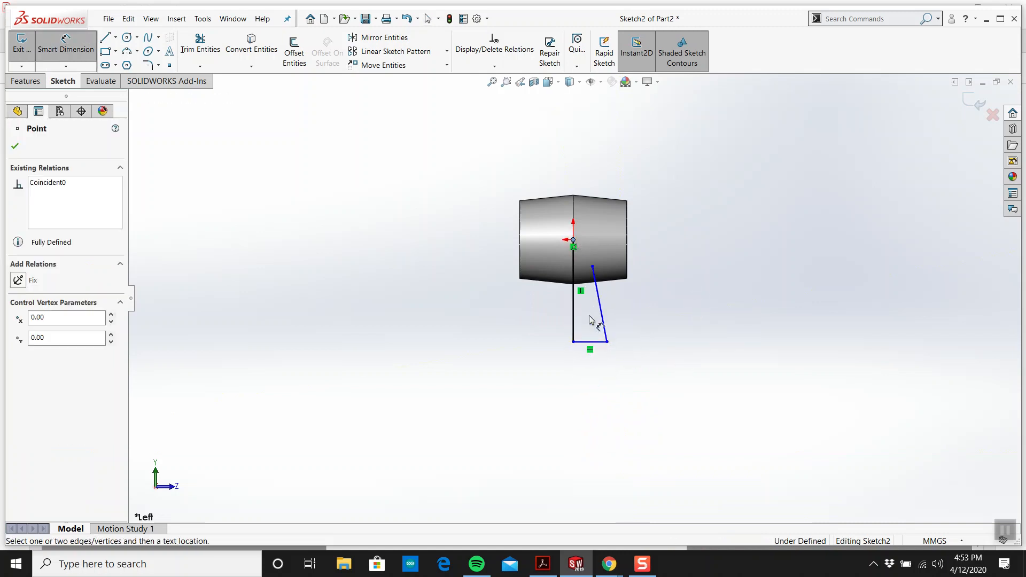
pyautogui.click(591, 343)
pyautogui.click(715, 309)
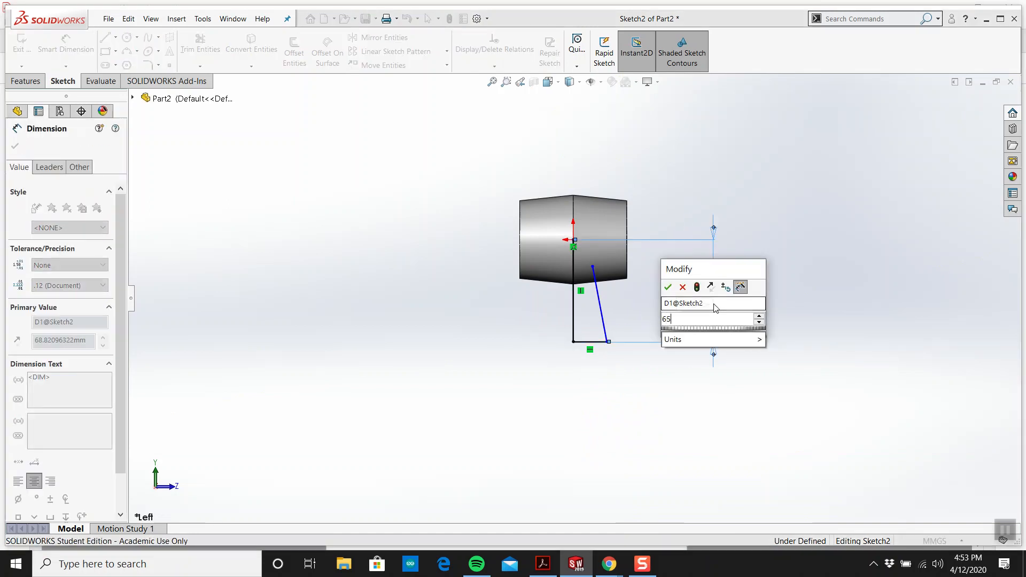
pyautogui.write('65')
pyautogui.press('Return')
pyautogui.click(428, 19)
# Check the Part 12 drawing in Acrobat and dimension the profile's base line to 20 mm in SOLIDWORKS
pyautogui.hotkey('alt', 'Tab')
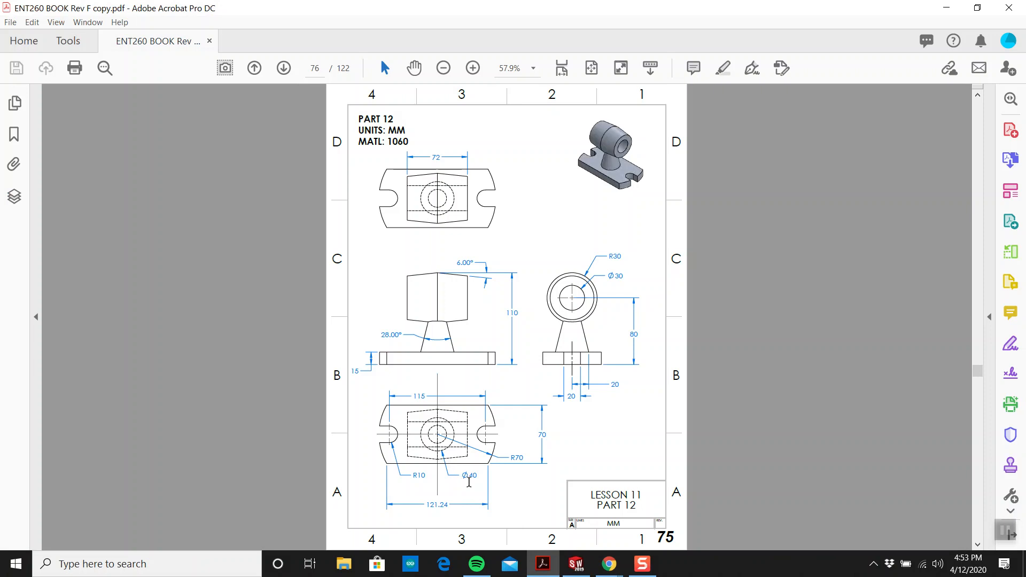
pyautogui.hotkey('alt', 'Tab')
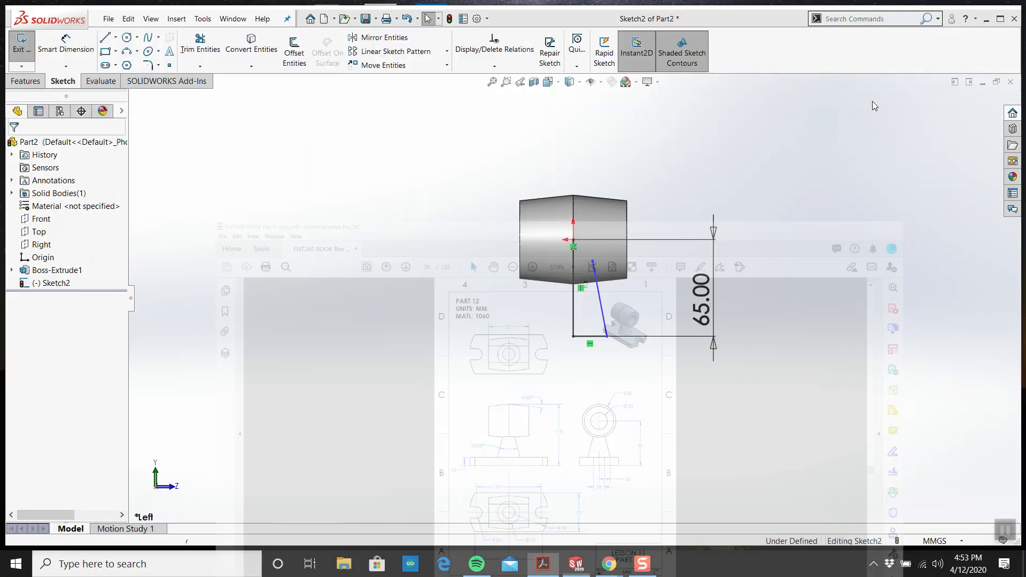
pyautogui.press('d')
pyautogui.click(592, 340)
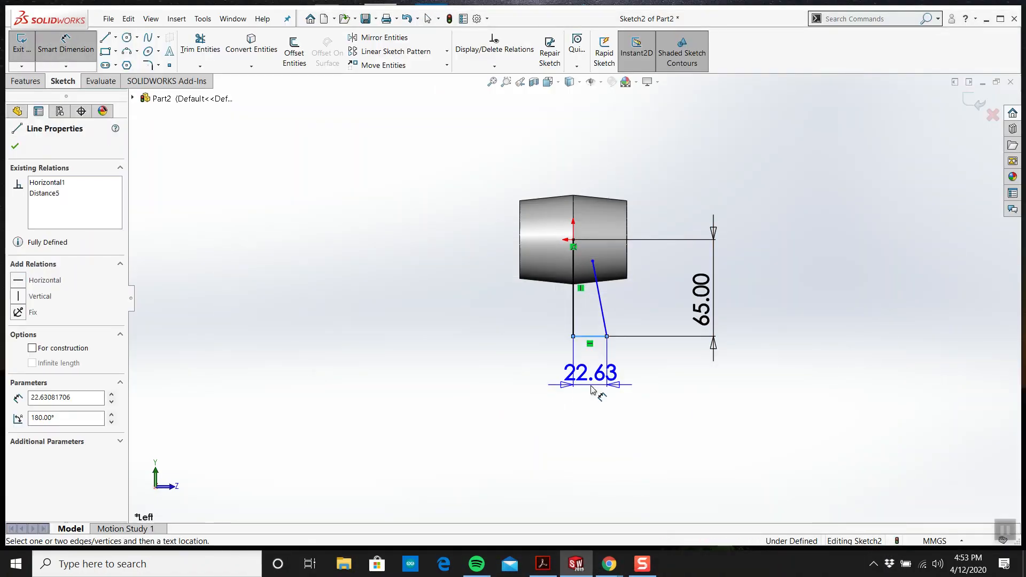
pyautogui.click(592, 390)
pyautogui.write('20')
pyautogui.press('Return')
pyautogui.press('Escape')
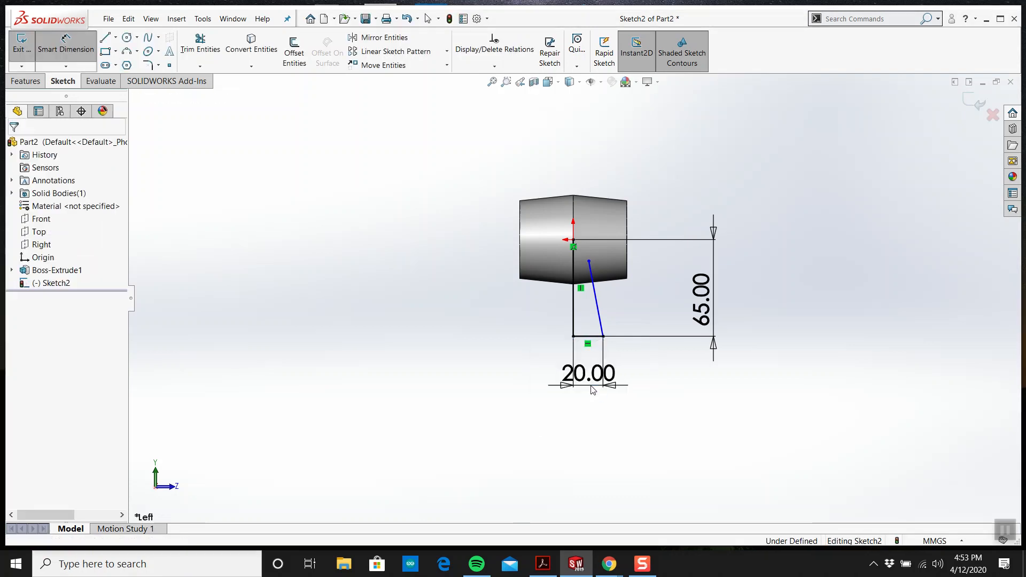
# Consult the drawing again and dimension the angle between the vertical and slanted lines as 14 degrees
pyautogui.click(549, 568)
pyautogui.click(576, 564)
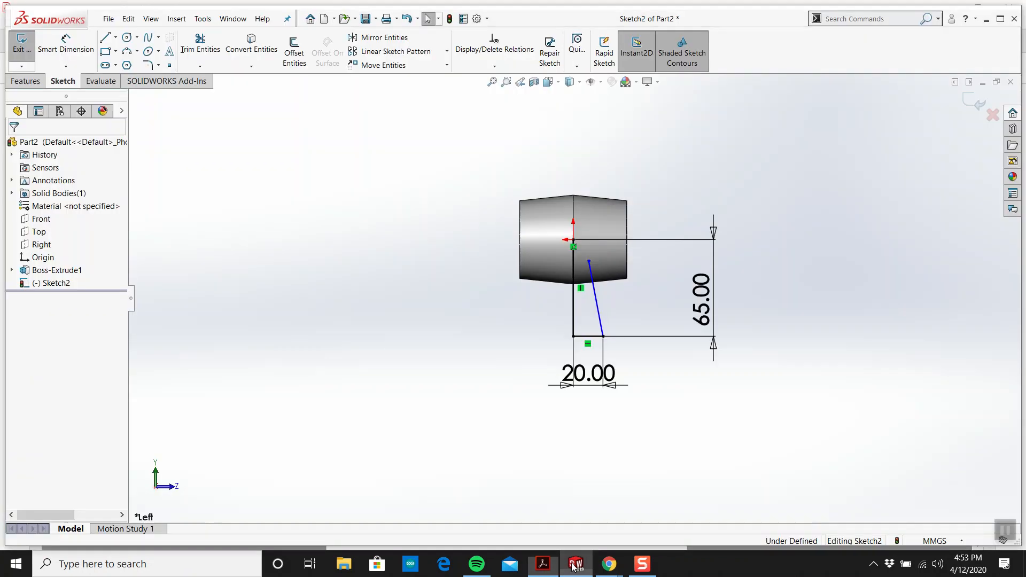
pyautogui.click(70, 54)
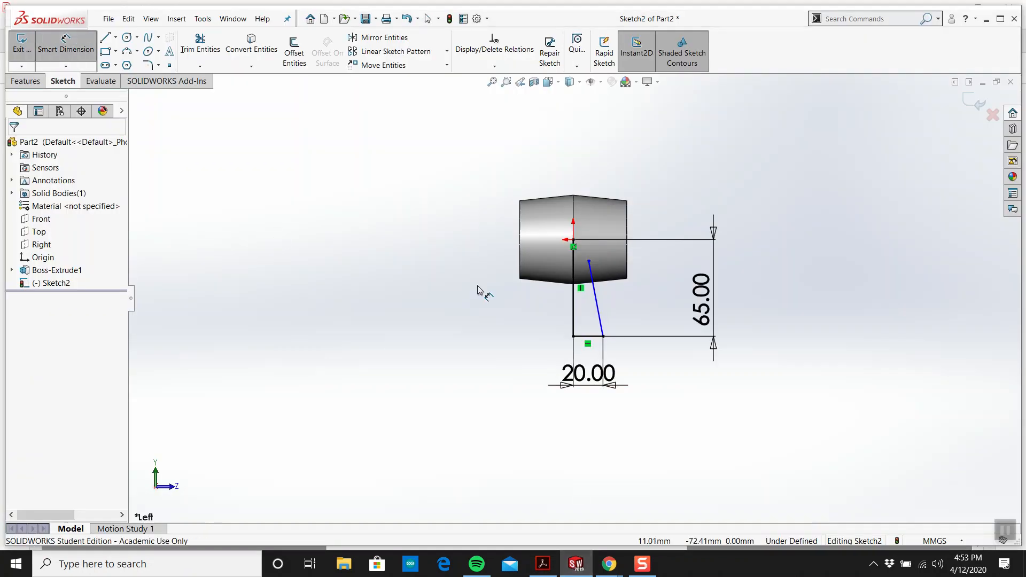
pyautogui.click(574, 314)
pyautogui.click(596, 299)
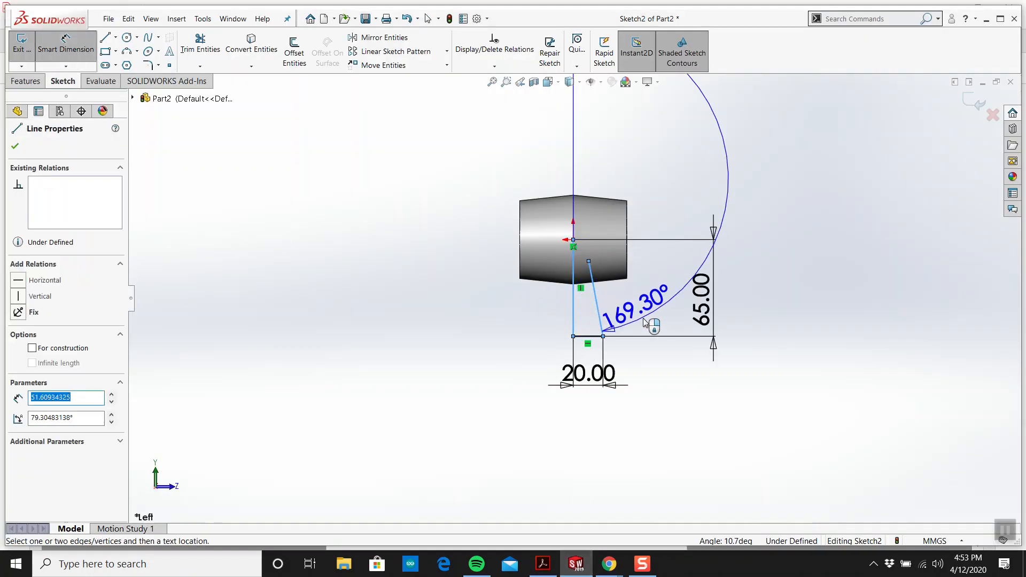
pyautogui.click(581, 314)
pyautogui.write('14')
pyautogui.press('Return')
pyautogui.press('Escape')
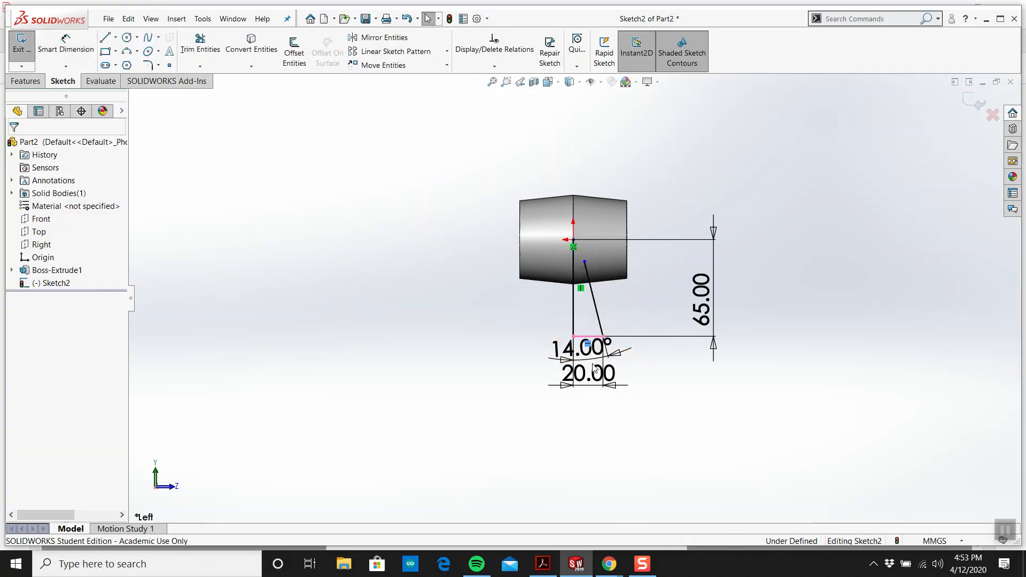
# Reposition the 20 mm and 14-degree dimension texts clear of each other around the profile
pyautogui.moveTo(587, 374); pyautogui.dragTo(590, 409)
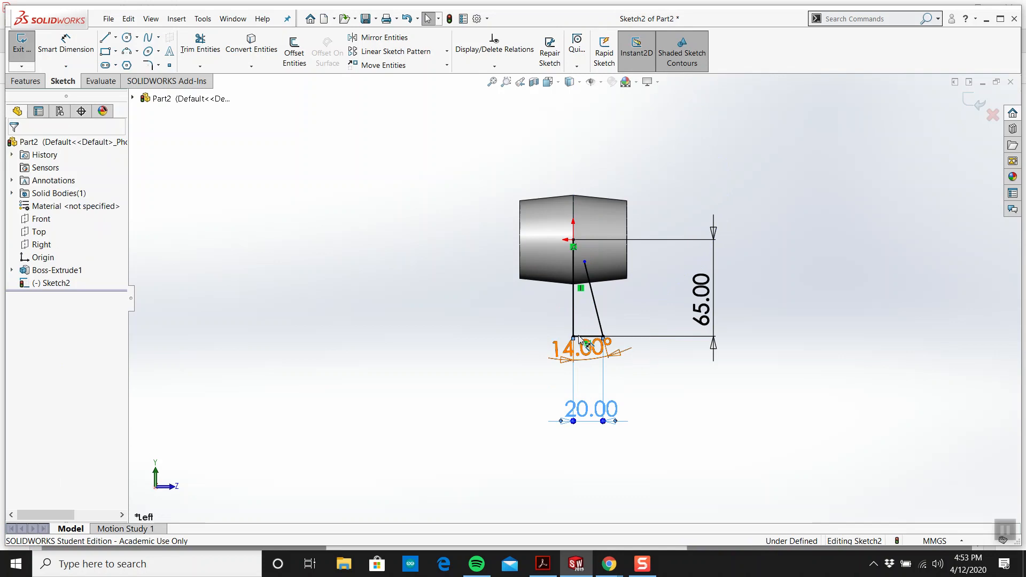
pyautogui.click(578, 352)
pyautogui.moveTo(577, 352); pyautogui.dragTo(500, 342)
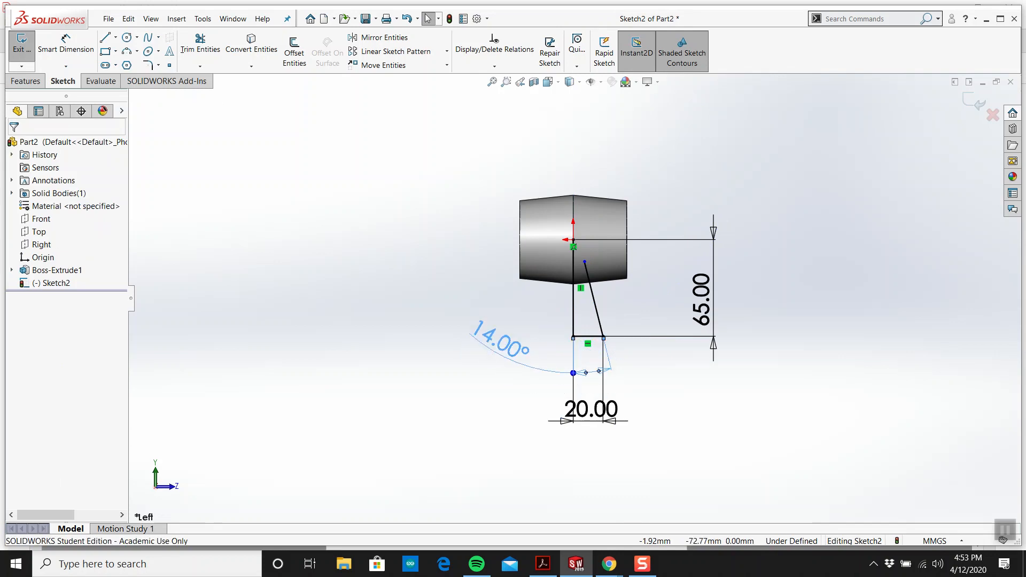
# Extend the slanted line's upper endpoint to the height of the origin and close the profile with a short line to the origin
pyautogui.scroll(-1, 559, 266)
pyautogui.scroll(-2, 559, 261)
pyautogui.moveTo(614, 278)
pyautogui.mouseDown()
pyautogui.moveTo(588, 225)
pyautogui.moveTo(604, 239)
pyautogui.mouseUp()
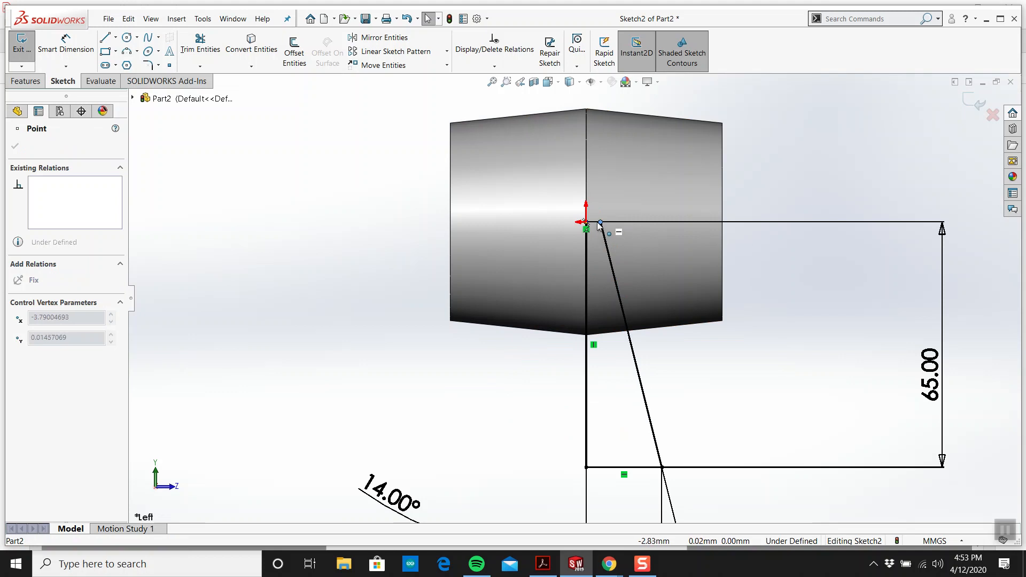
pyautogui.click(315, 199)
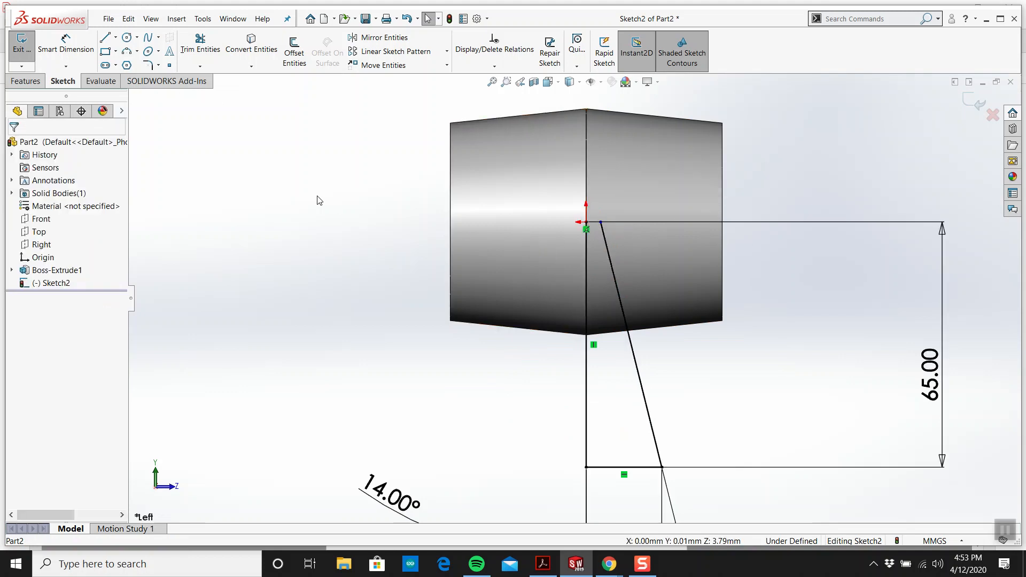
pyautogui.click(107, 39)
pyautogui.click(601, 223)
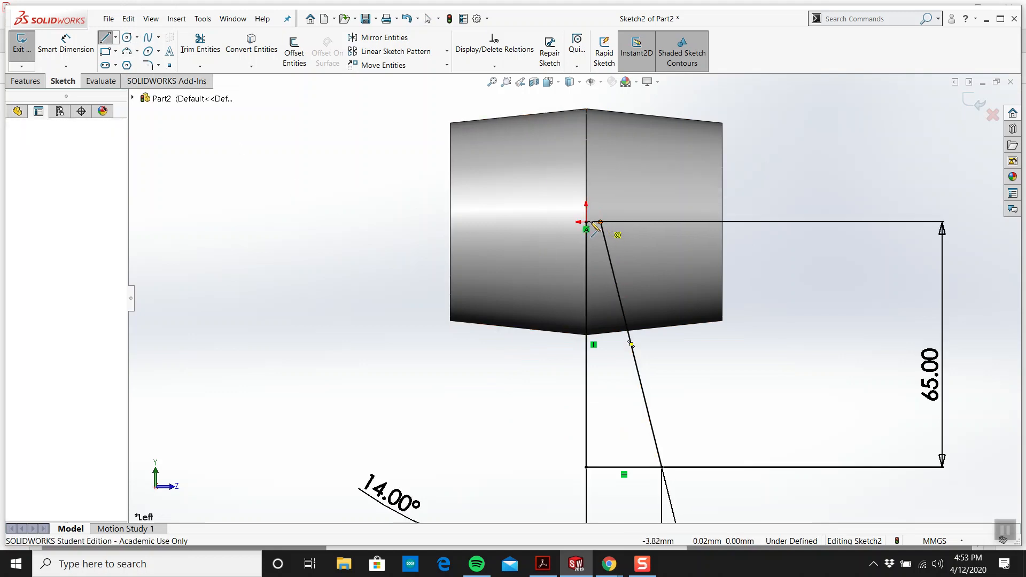
pyautogui.click(586, 222)
pyautogui.press('Escape')
pyautogui.scroll(2, 521, 200)
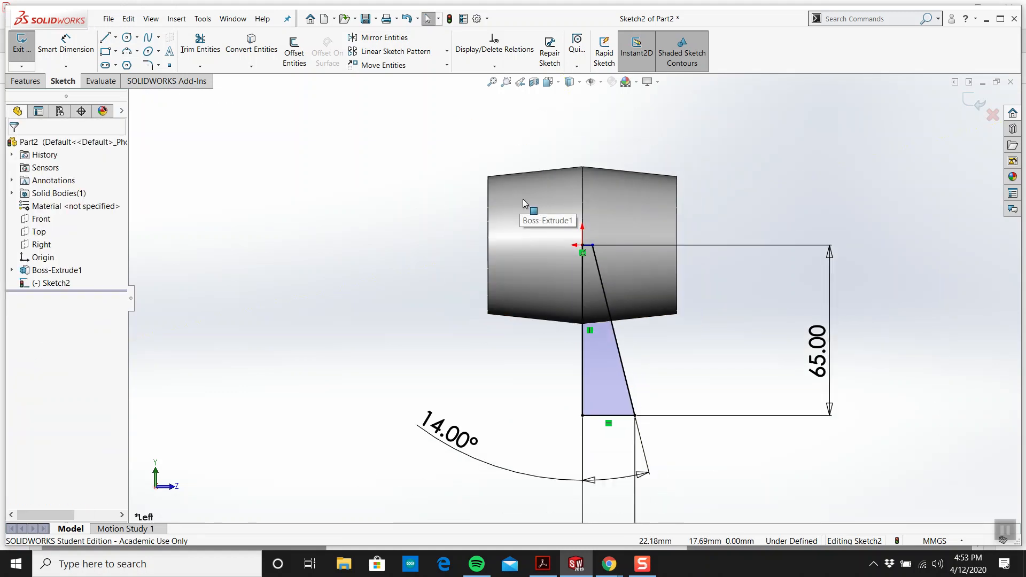
# Try a horizontal and a vertical relation between the slanted line's raised endpoint and the origin, undo both, and return the endpoint to origin height
pyautogui.scroll(-2, 583, 249)
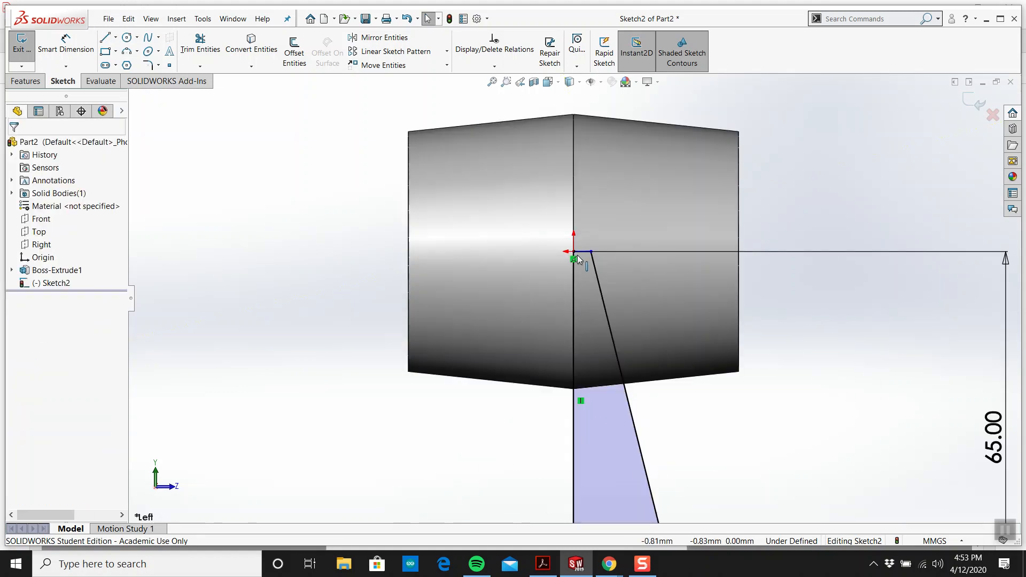
pyautogui.moveTo(585, 236); pyautogui.dragTo(580, 233)
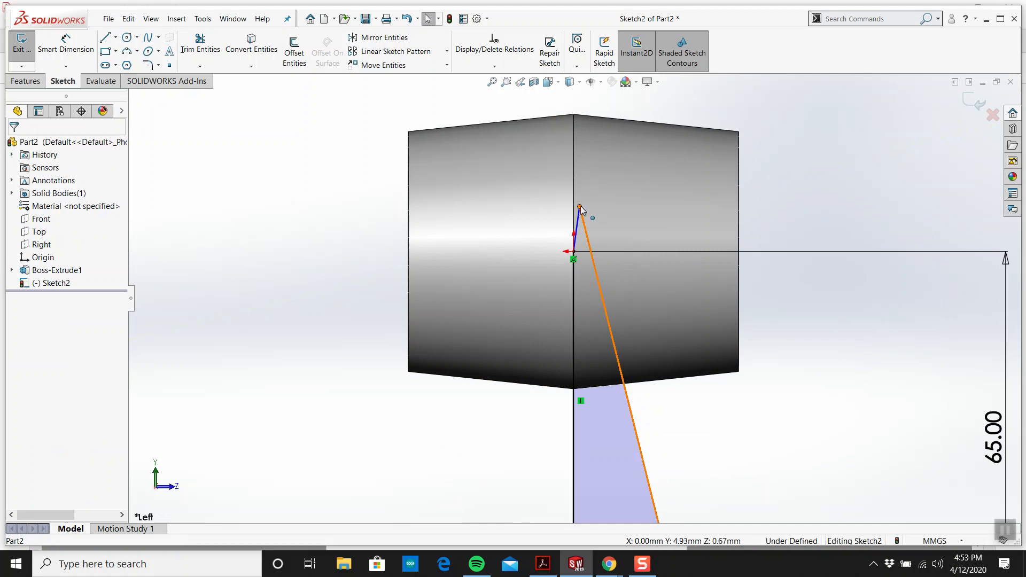
pyautogui.click(580, 207)
pyautogui.keyDown('ctrl'); pyautogui.click(573, 252); pyautogui.keyUp('ctrl')
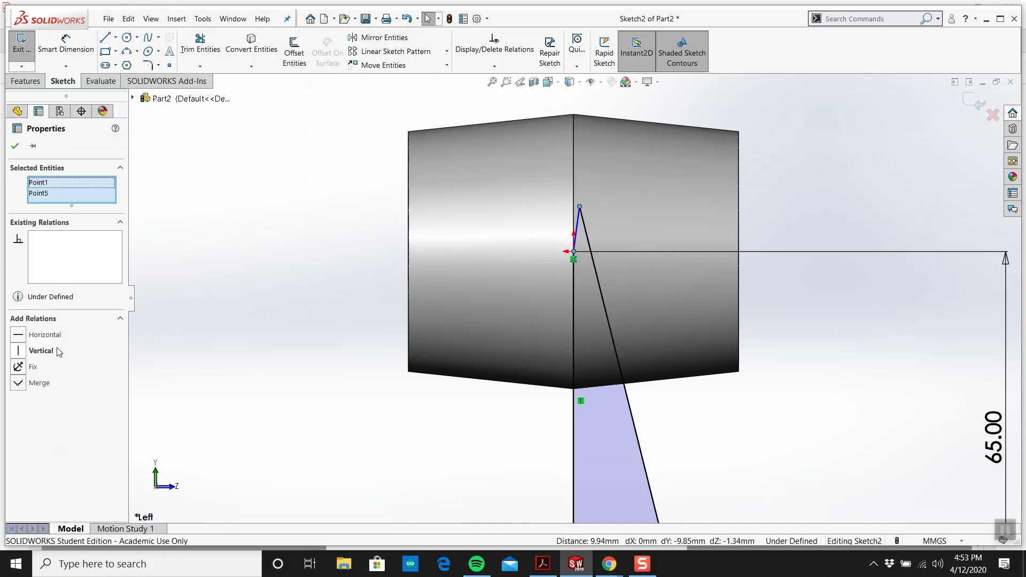
pyautogui.click(18, 336)
pyautogui.hotkey('ctrl', 'z')
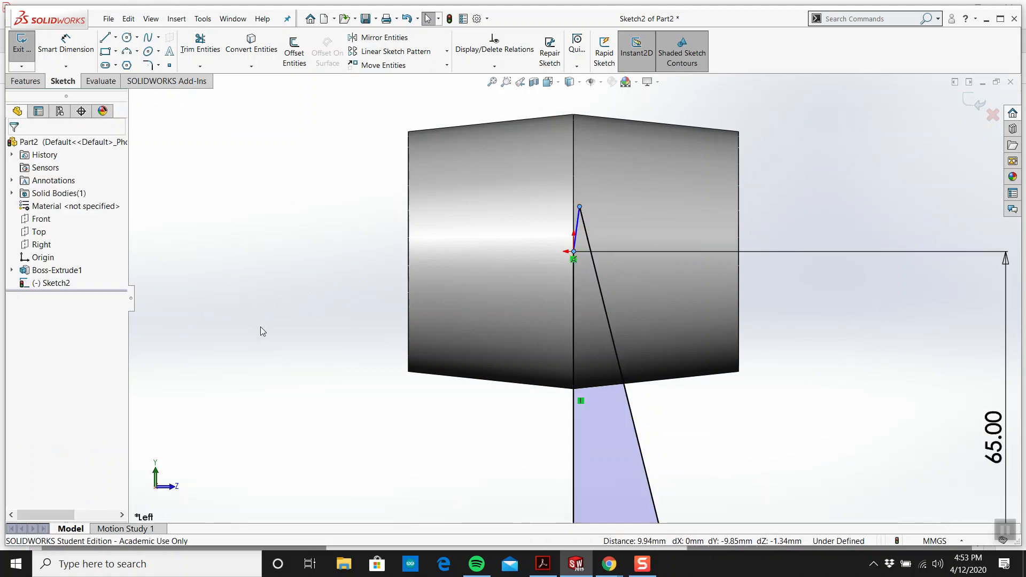
pyautogui.click(19, 352)
pyautogui.hotkey('ctrl', 'z')
pyautogui.moveTo(580, 208); pyautogui.dragTo(602, 264)
pyautogui.press('Escape')
pyautogui.moveTo(580, 208); pyautogui.dragTo(592, 252)
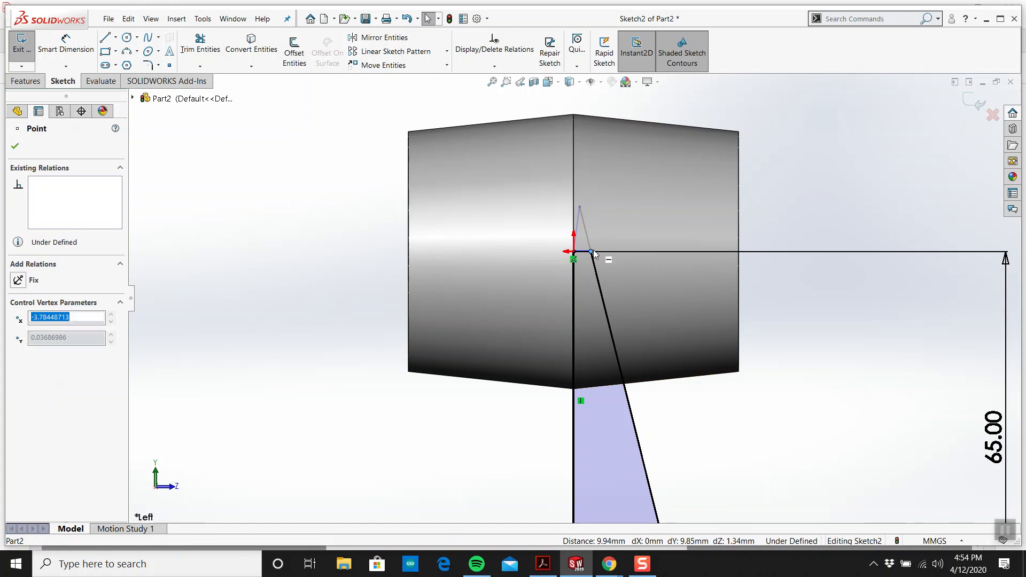
pyautogui.click(342, 296)
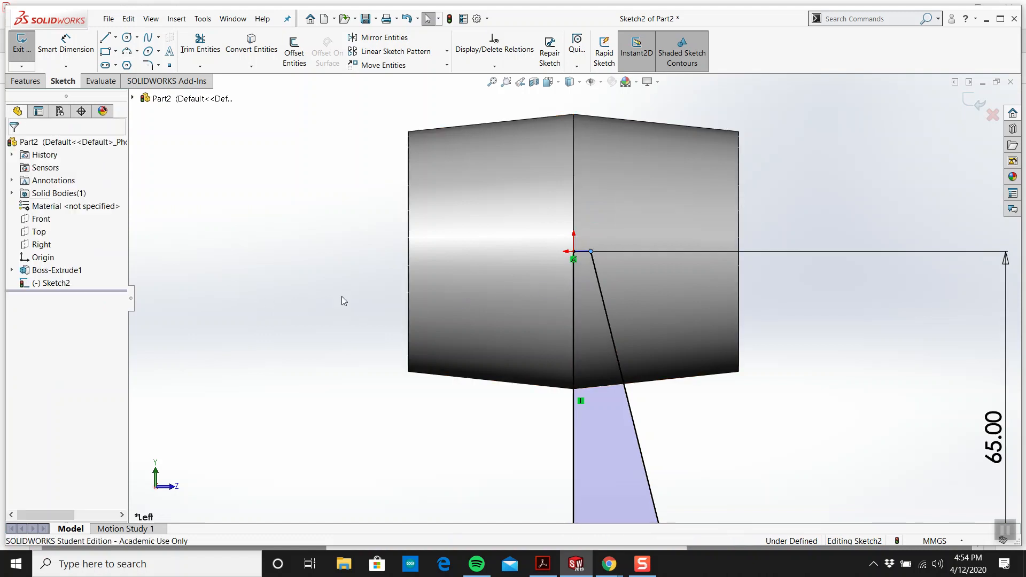
# Add a horizontal relation to the short line at the origin and fit the model in view
pyautogui.click(584, 251)
pyautogui.click(46, 281)
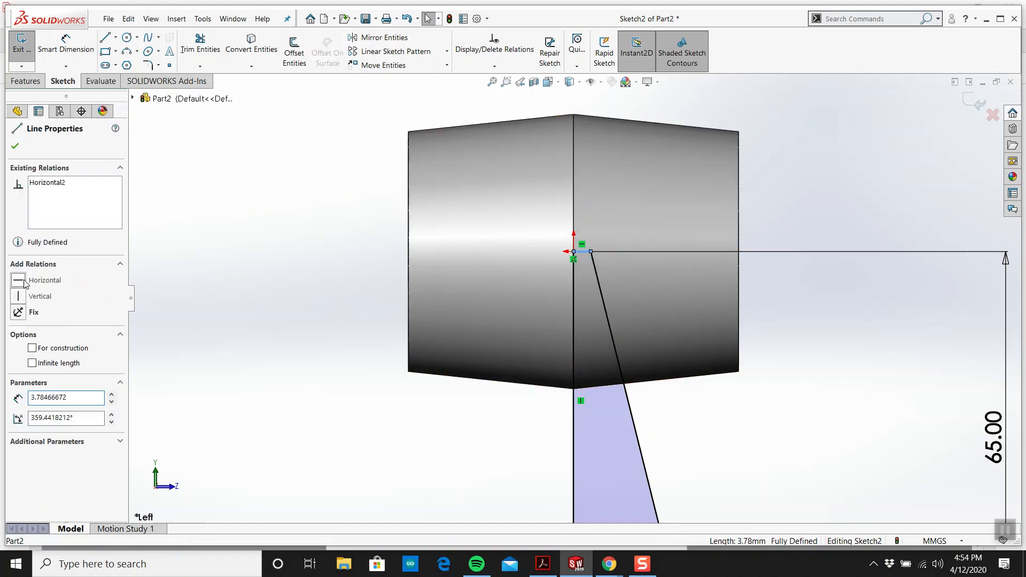
pyautogui.click(284, 259)
pyautogui.press('f')
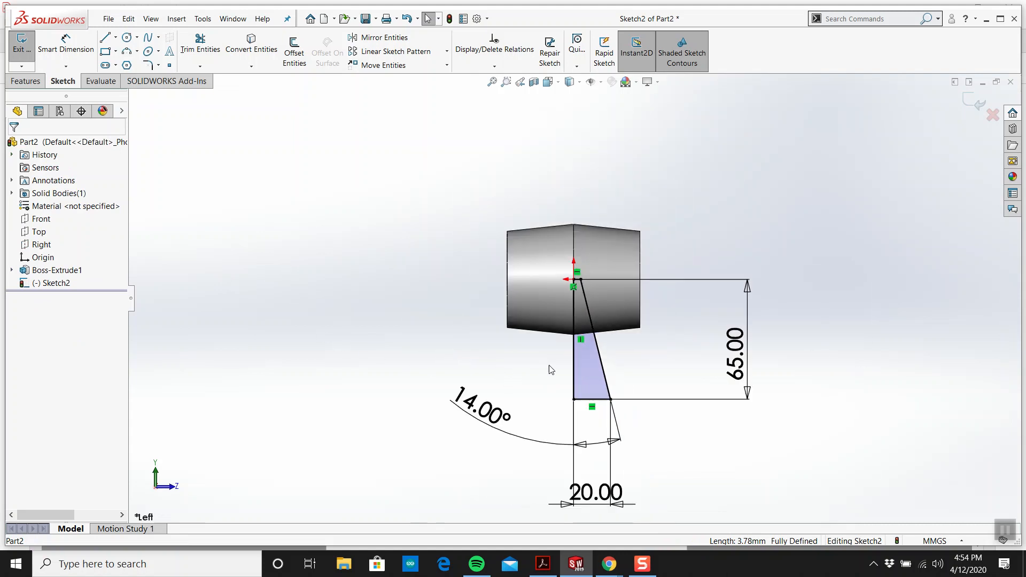
# Review the drawing, exit the sketch, and revolve the profile 360 degrees about its vertical line to form the conical neck
pyautogui.click(542, 565)
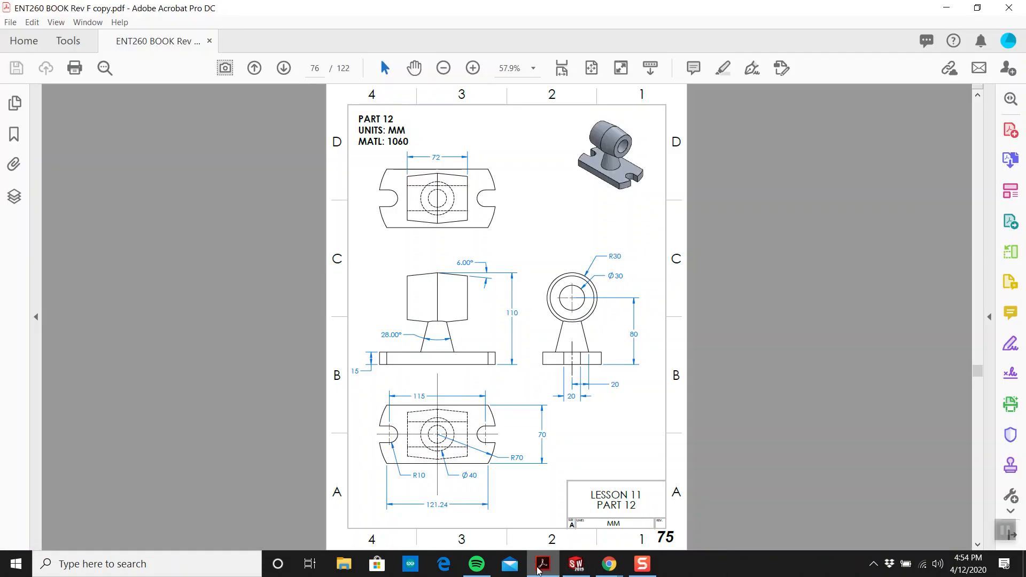
pyautogui.click(542, 566)
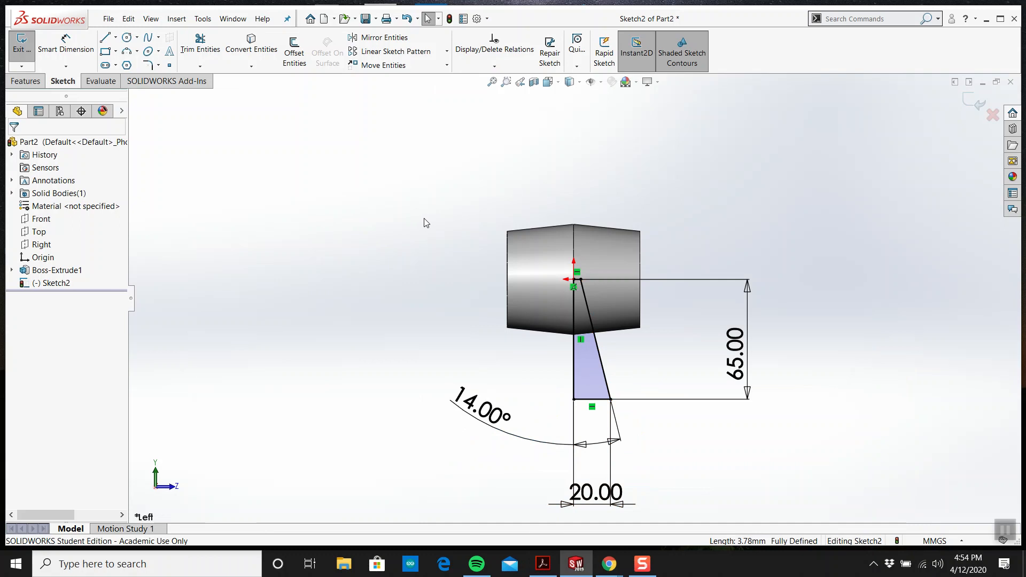
pyautogui.click(21, 43)
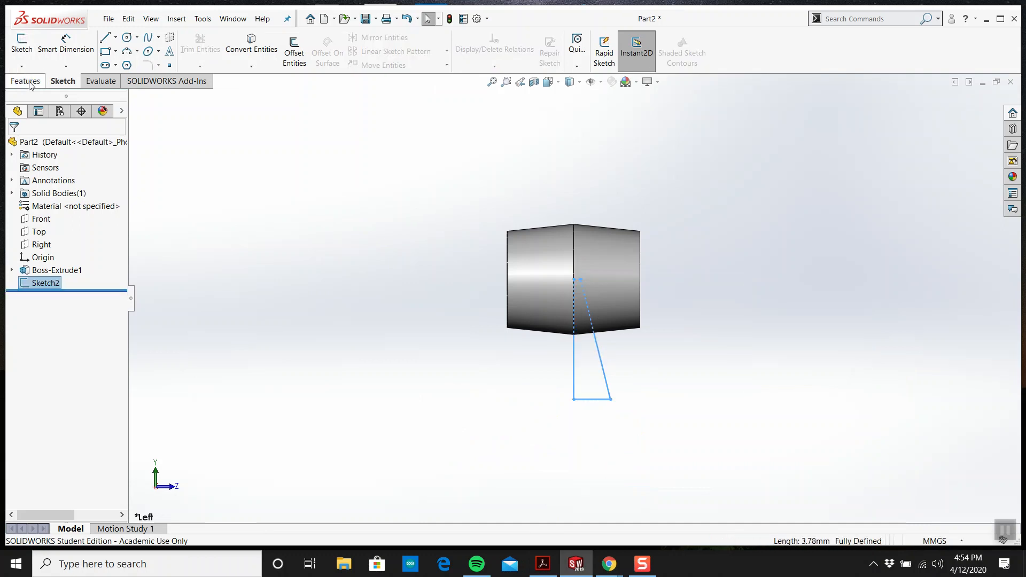
pyautogui.click(65, 53)
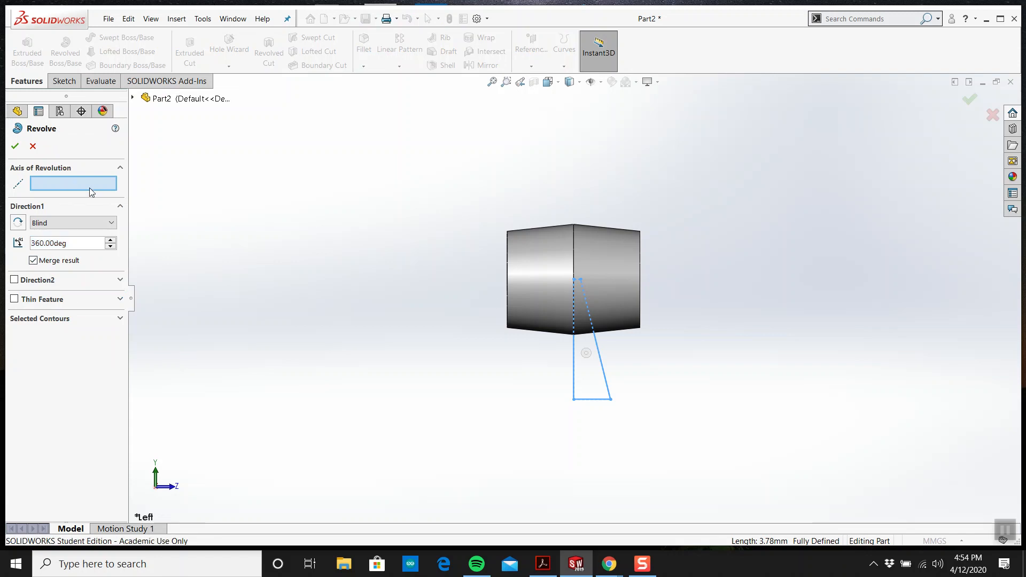
pyautogui.click(574, 317)
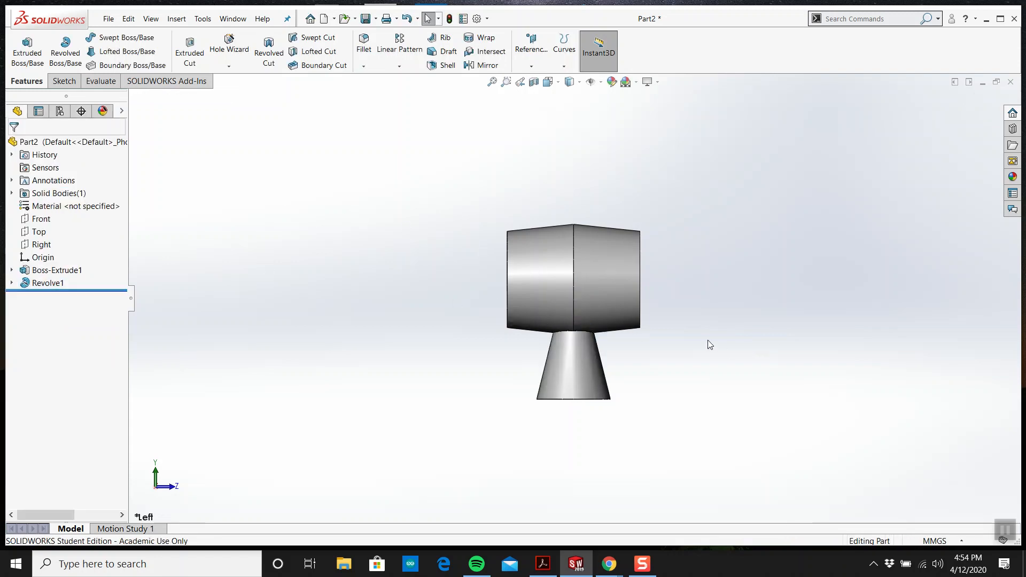
# Start a sketch on the conical neck's flat end face and check the base plate's outline in the Part 12 drawing
pyautogui.moveTo(502, 329); pyautogui.dragTo(472, 212, button='middle')
pyautogui.click(63, 80)
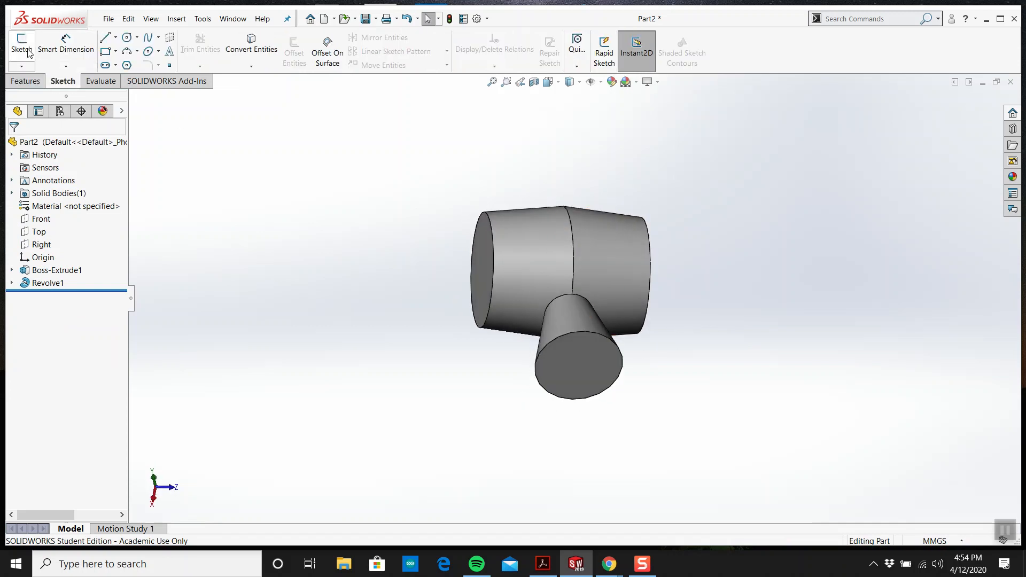
pyautogui.click(21, 46)
pyautogui.click(583, 357)
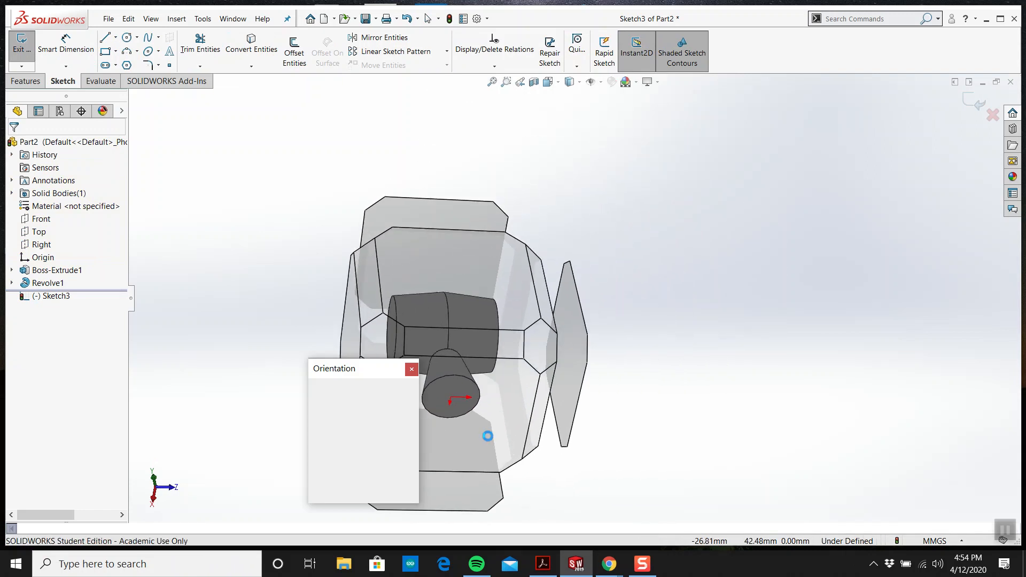
pyautogui.click(541, 563)
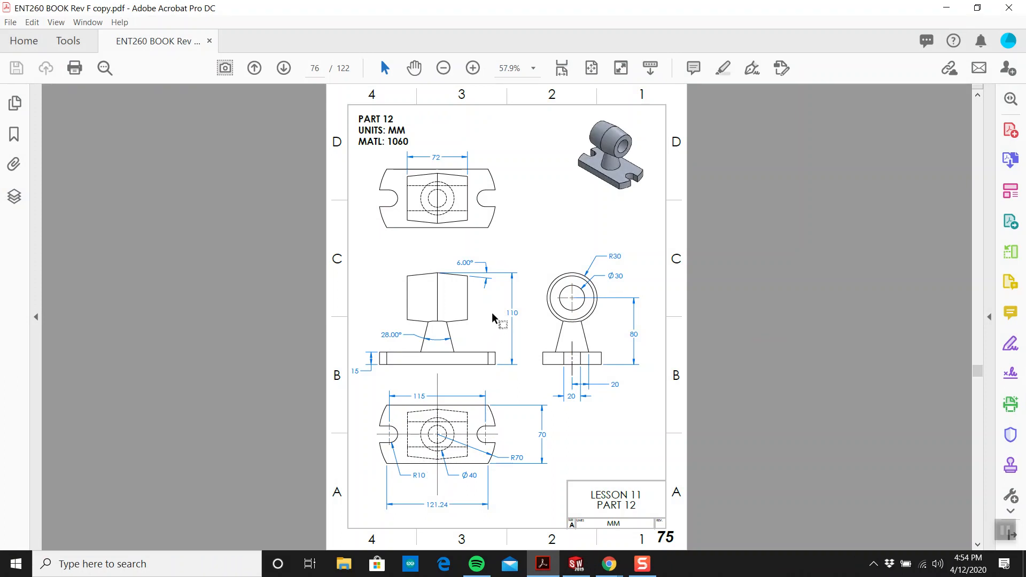
pyautogui.scroll(-3, 494, 320)
pyautogui.scroll(2, 503, 329)
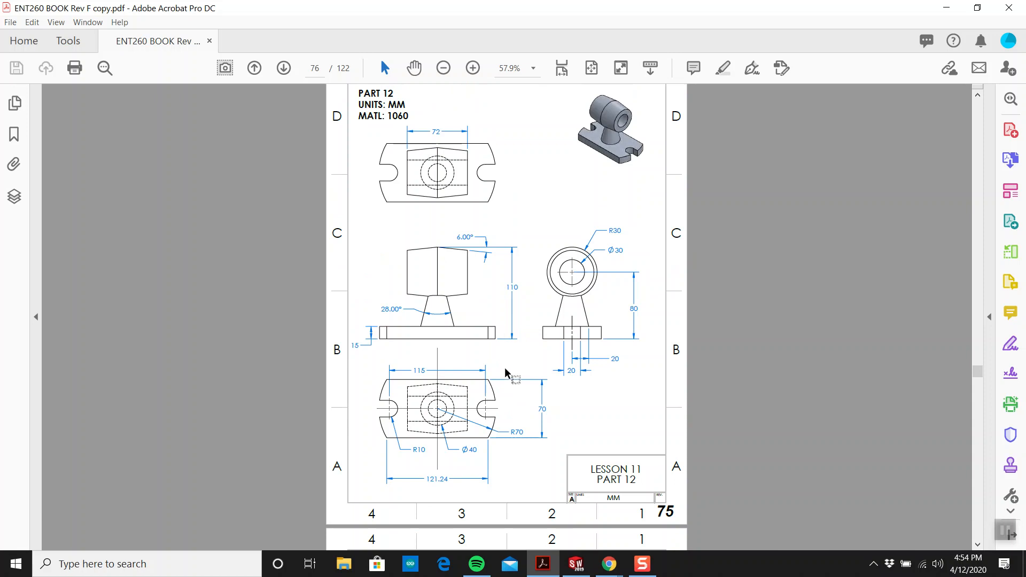
pyautogui.click(576, 564)
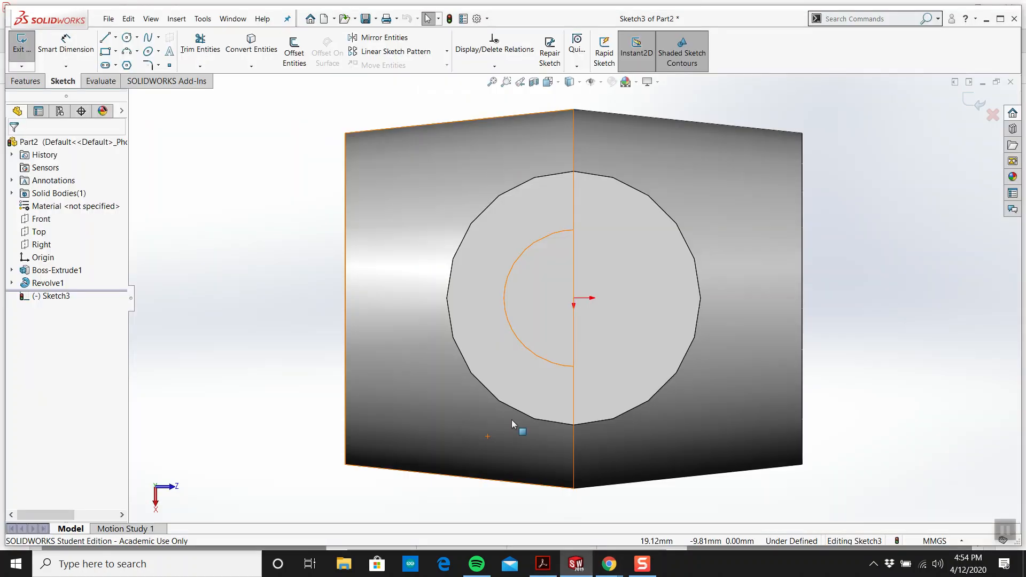
# Sketch a center rectangle from the origin, about 70 mm in the short direction and extending past both ends of the barrel
pyautogui.scroll(-2, 512, 419)
pyautogui.scroll(3, 470, 360)
pyautogui.scroll(3, 456, 325)
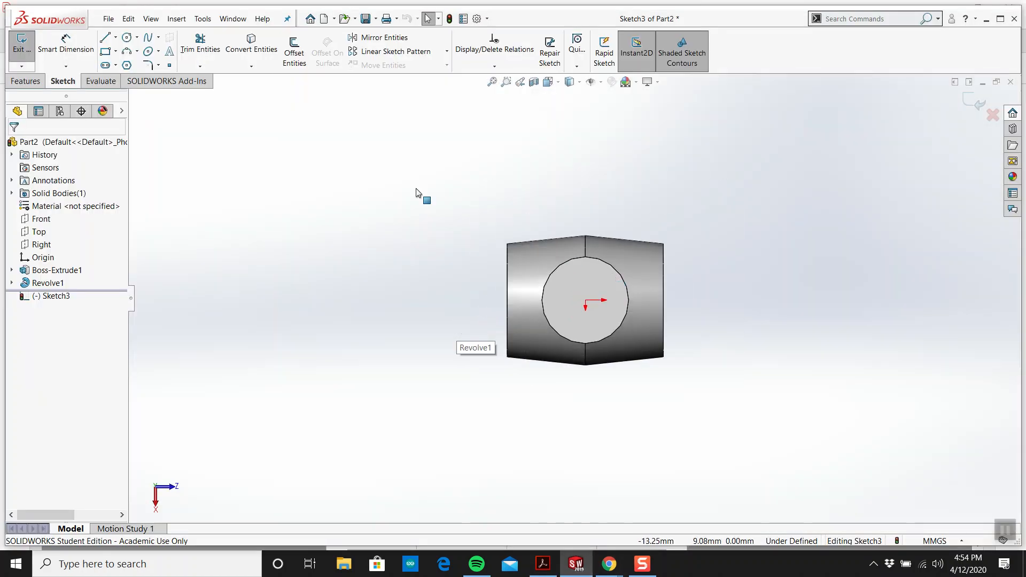
pyautogui.click(116, 51)
pyautogui.click(148, 78)
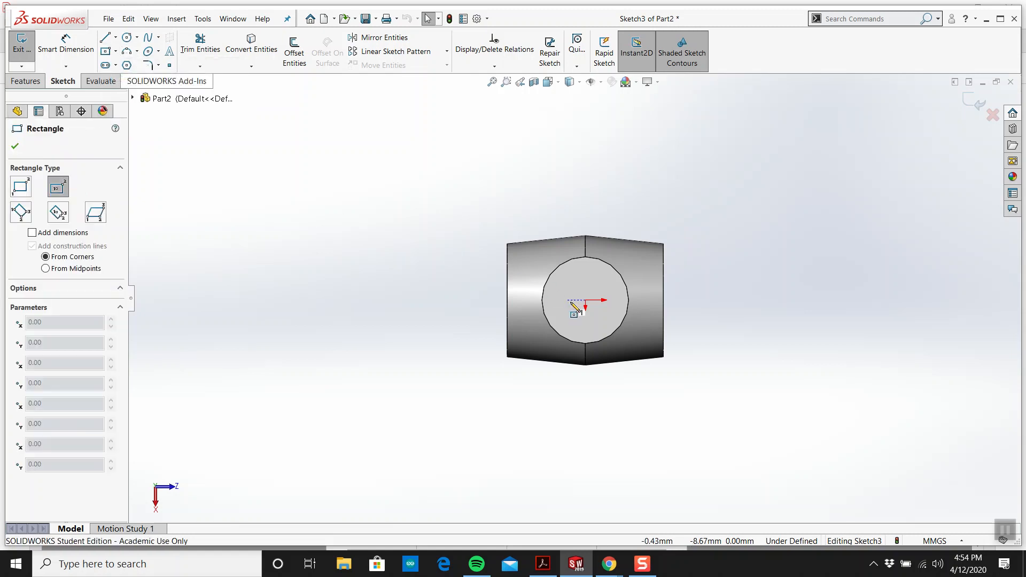
pyautogui.click(585, 300)
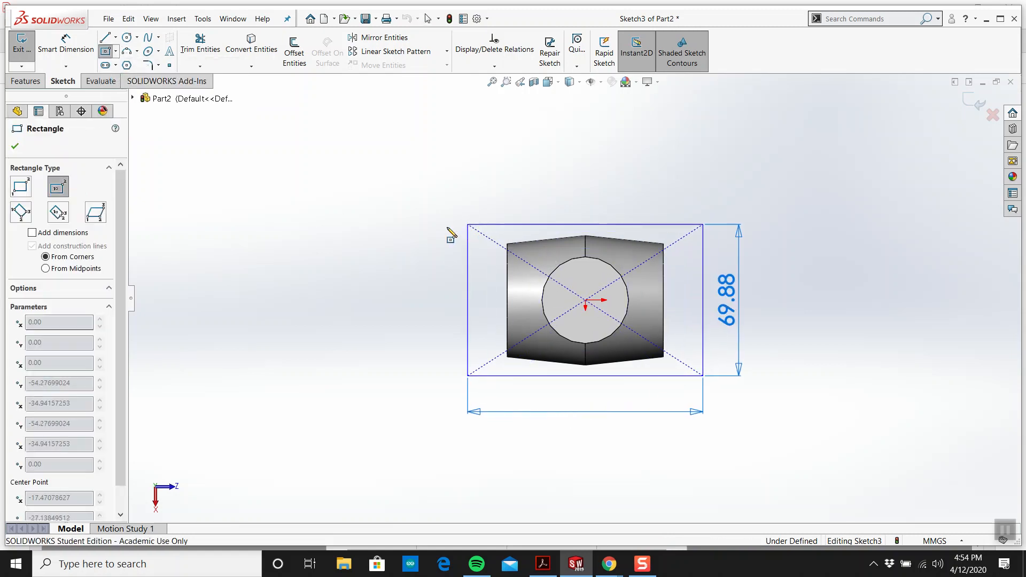
pyautogui.click(469, 224)
pyautogui.press('Escape')
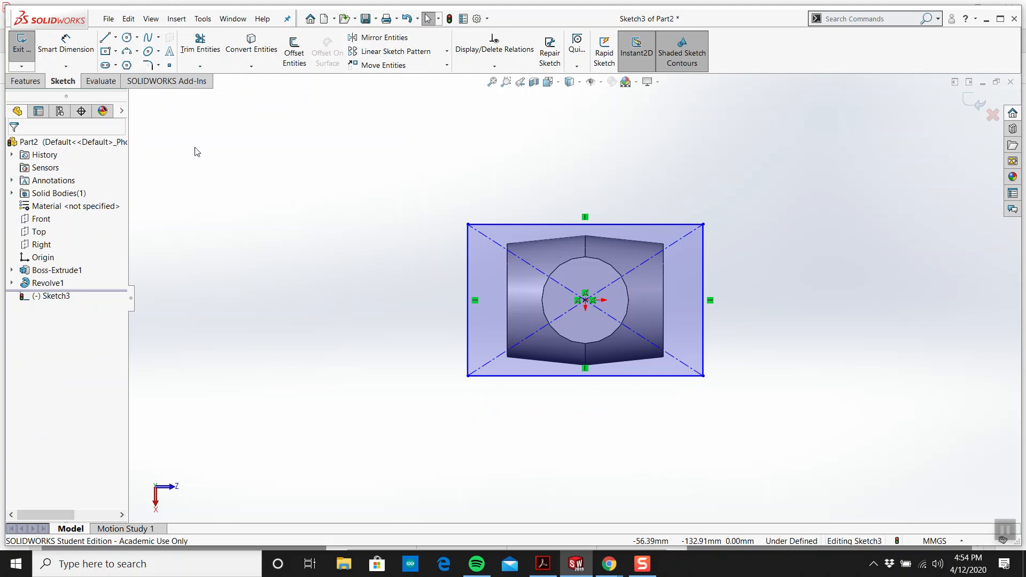
# Draw a 3 point arc of about 44.5 mm radius bulging outward between the endpoints of the rectangle's right short side
pyautogui.click(136, 51)
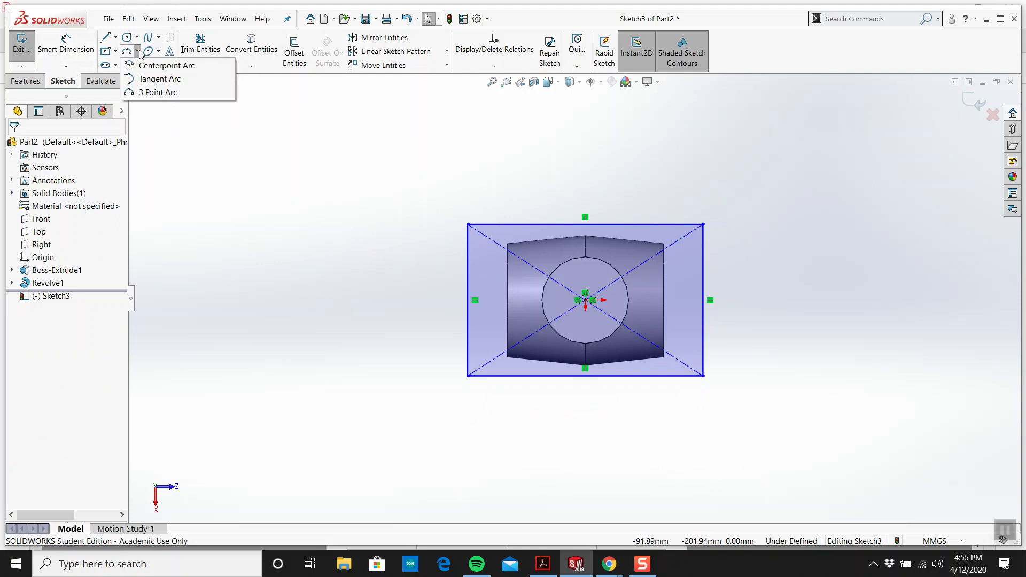
pyautogui.click(162, 93)
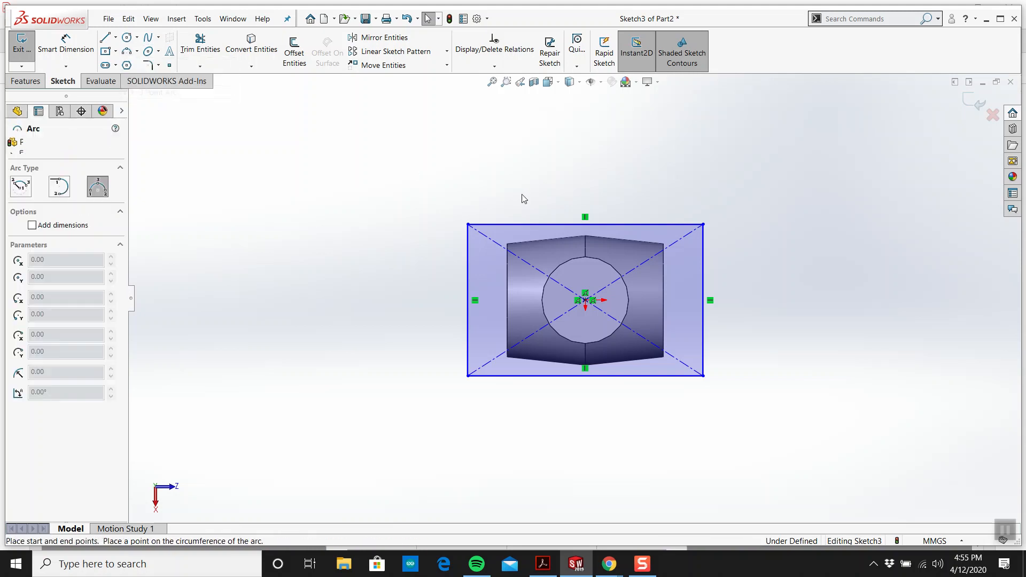
pyautogui.click(703, 225)
pyautogui.click(703, 376)
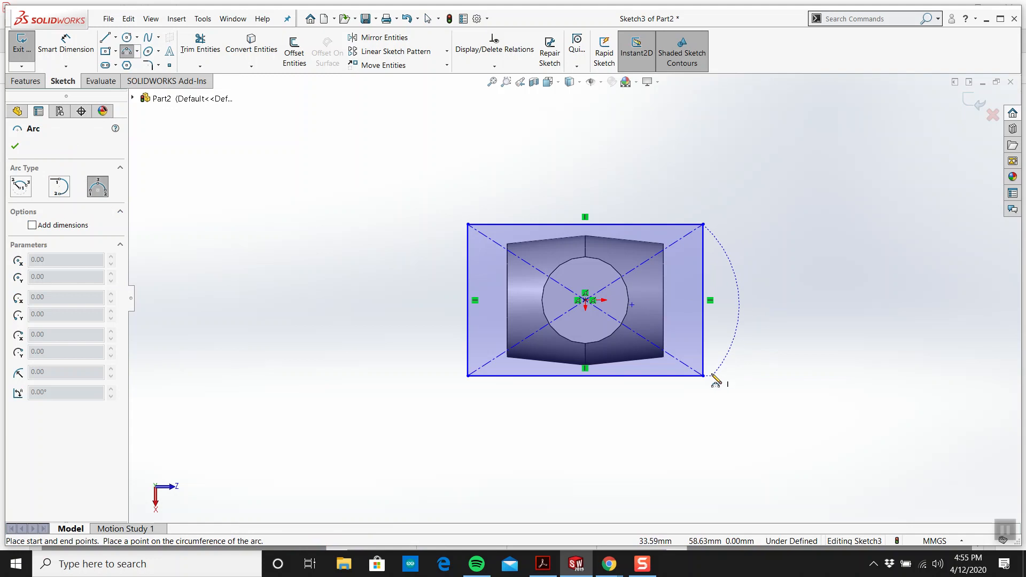
pyautogui.click(740, 305)
pyautogui.press('Escape')
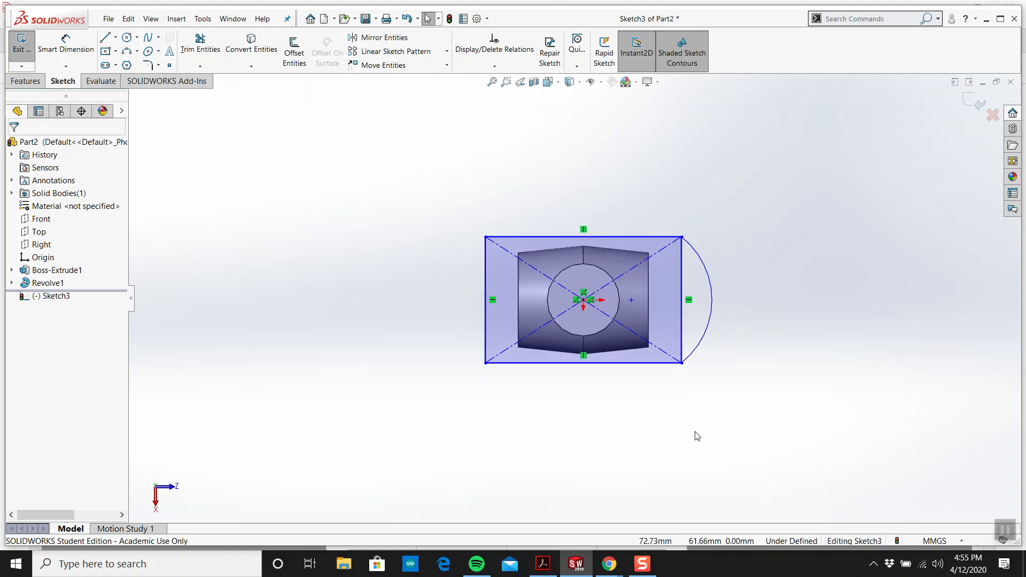
# Check the end arc's radius in the drawing and dimension the arc with a 70 mm radius
pyautogui.keyDown('ctrl'); pyautogui.moveTo(695, 433); pyautogui.dragTo(663, 398, button='middle'); pyautogui.keyUp('ctrl')
pyautogui.click(543, 562)
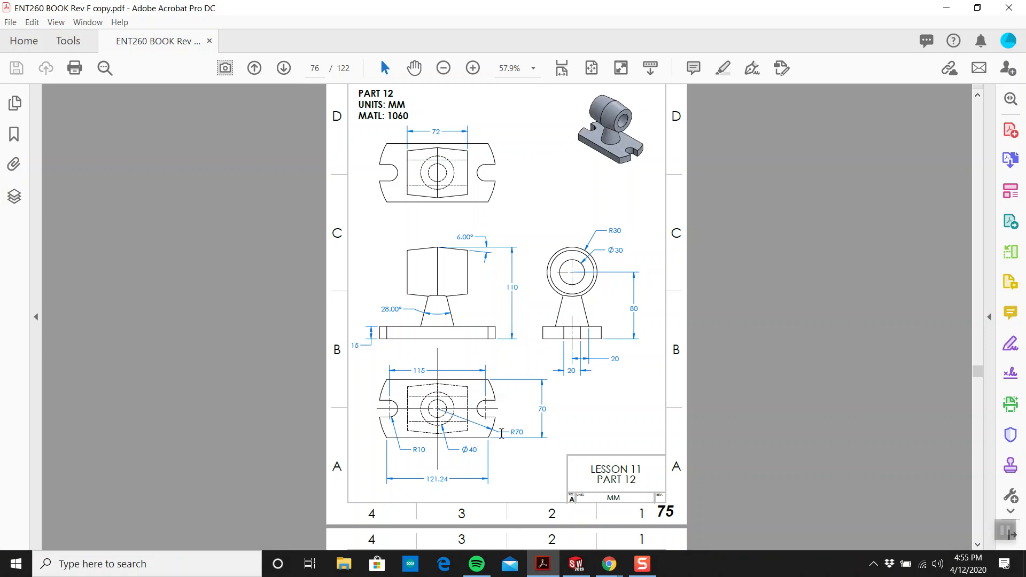
pyautogui.click(576, 564)
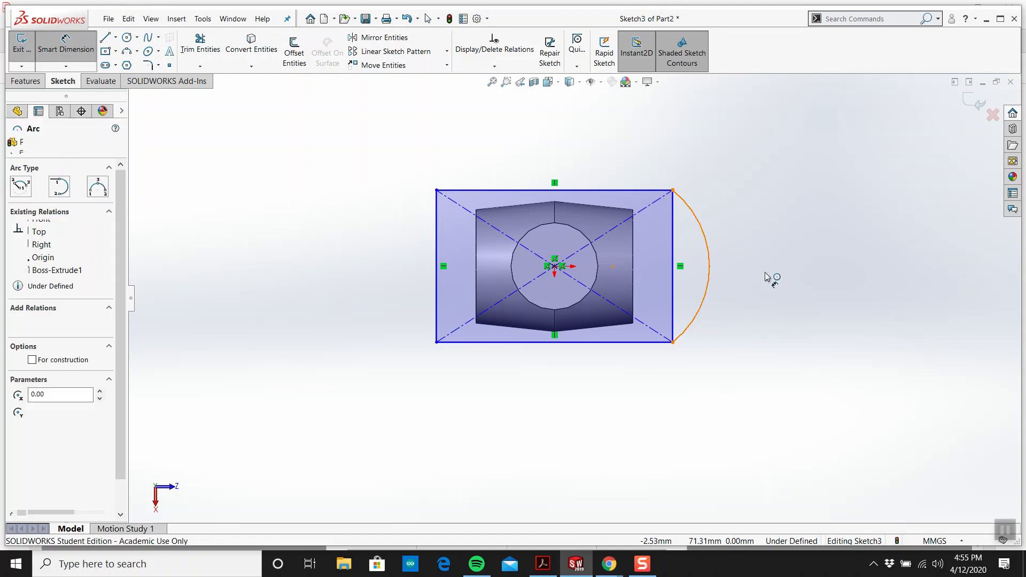
pyautogui.click(711, 268)
pyautogui.click(817, 301)
pyautogui.write('70')
pyautogui.press('Return')
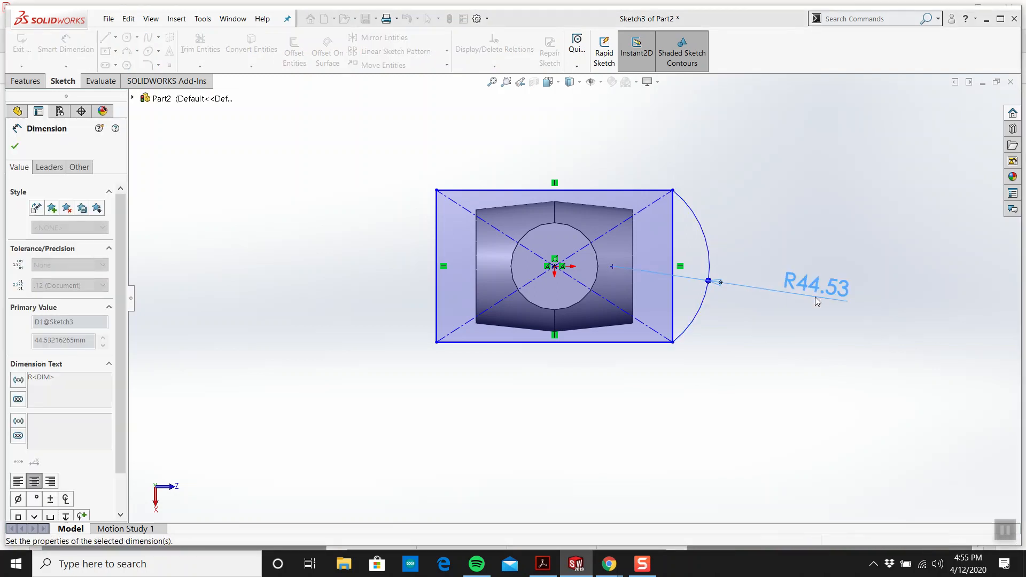
pyautogui.press('Escape')
# Make the arc's center point coincide with the origin and reposition the radius dimension beside the arc
pyautogui.scroll(-10, 562, 284)
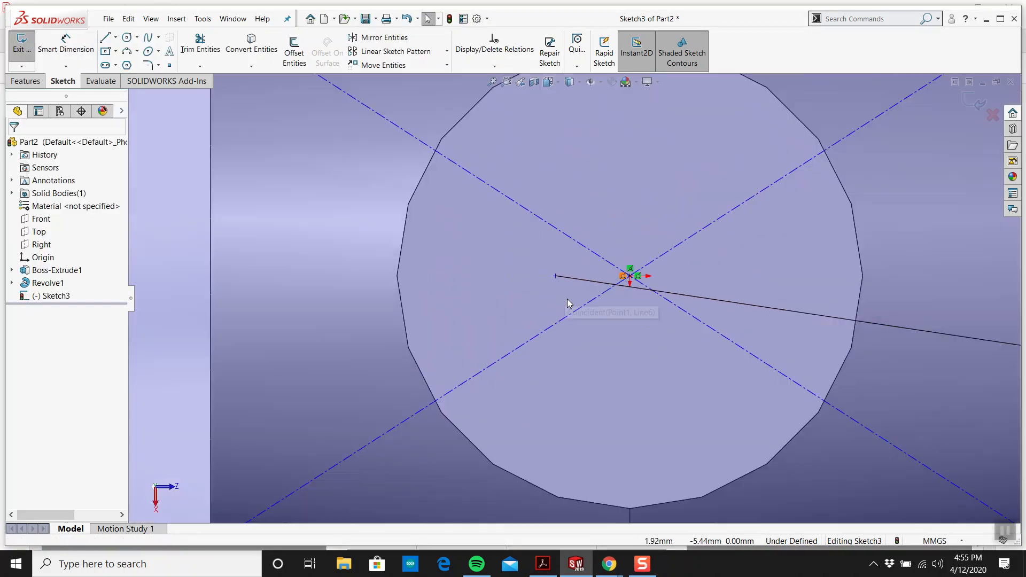
pyautogui.click(562, 281)
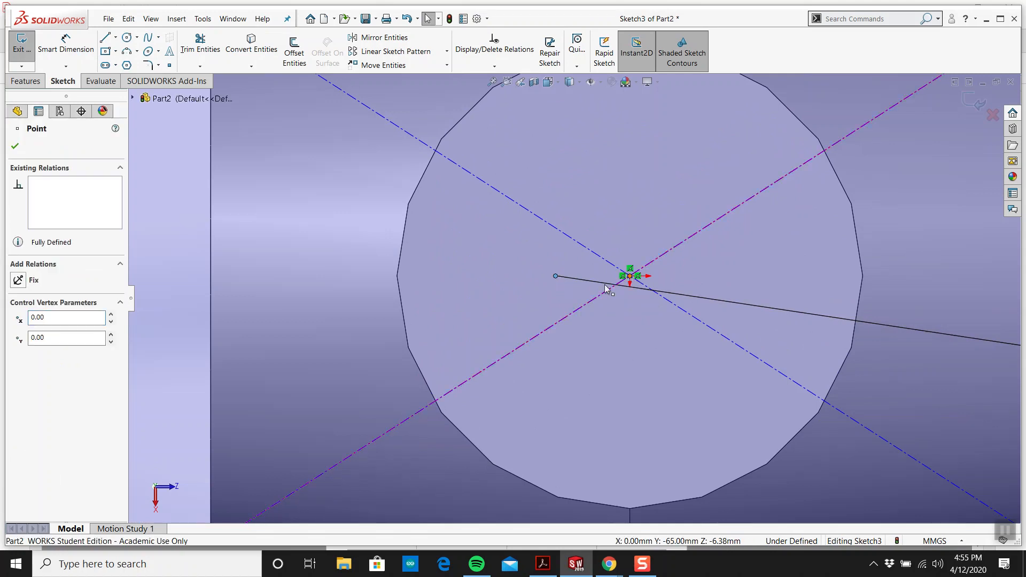
pyautogui.keyDown('ctrl'); pyautogui.click(631, 276); pyautogui.keyUp('ctrl')
pyautogui.click(20, 366)
pyautogui.click(394, 309)
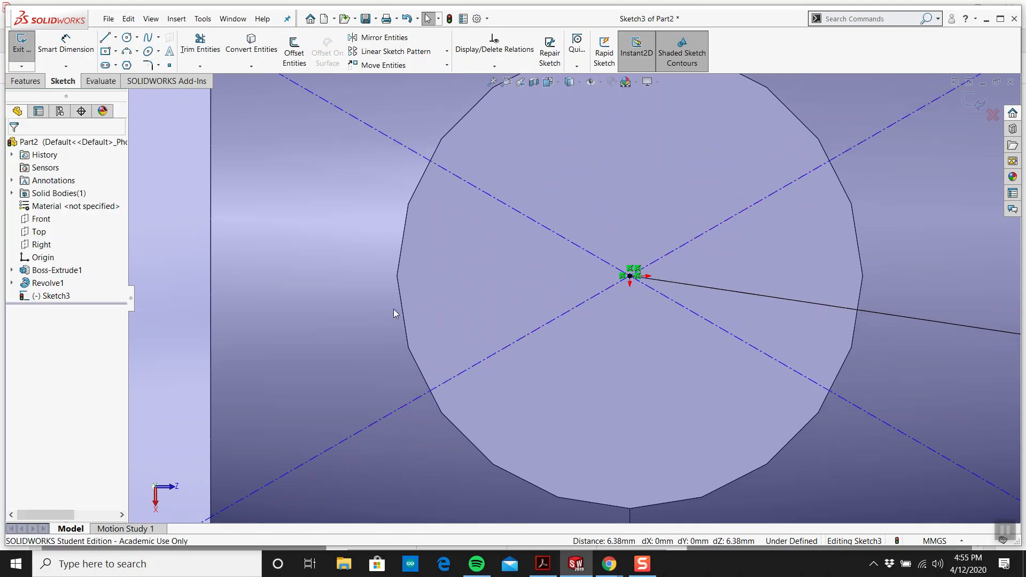
pyautogui.press('f')
pyautogui.moveTo(915, 341)
pyautogui.mouseDown()
pyautogui.moveTo(924, 401)
pyautogui.moveTo(912, 157)
pyautogui.moveTo(957, 271)
pyautogui.mouseUp()
pyautogui.scroll(3, 600, 389)
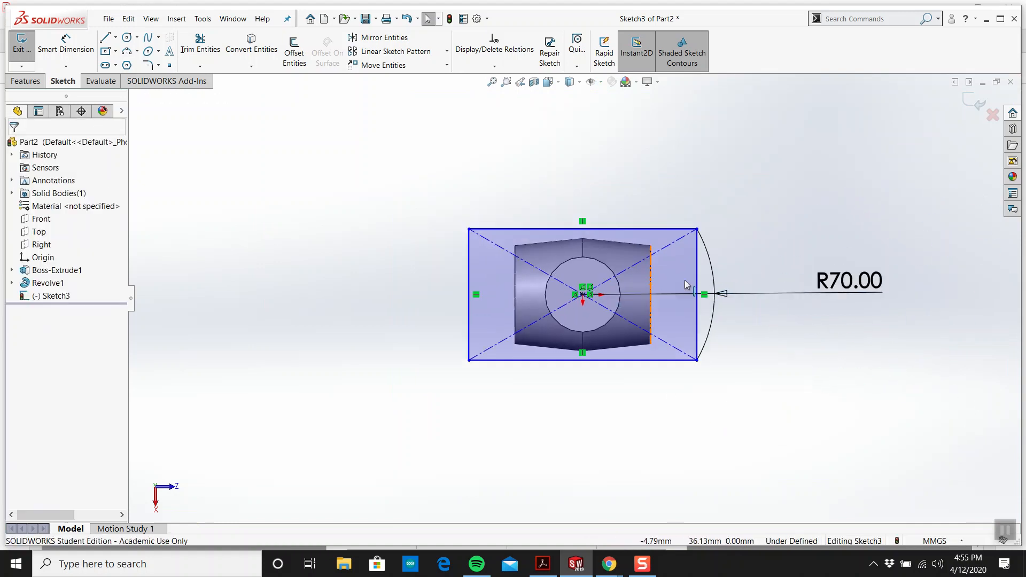
pyautogui.scroll(-1, 587, 328)
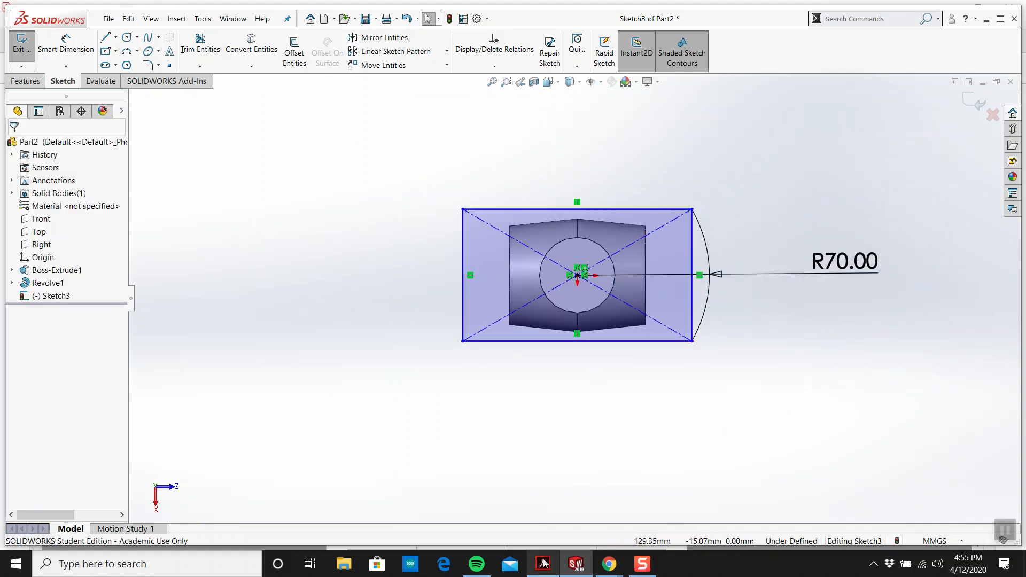
# Look up the base plate's length in the drawing and dimension the rectangle's long side to 121.24 mm
pyautogui.moveTo(557, 567)
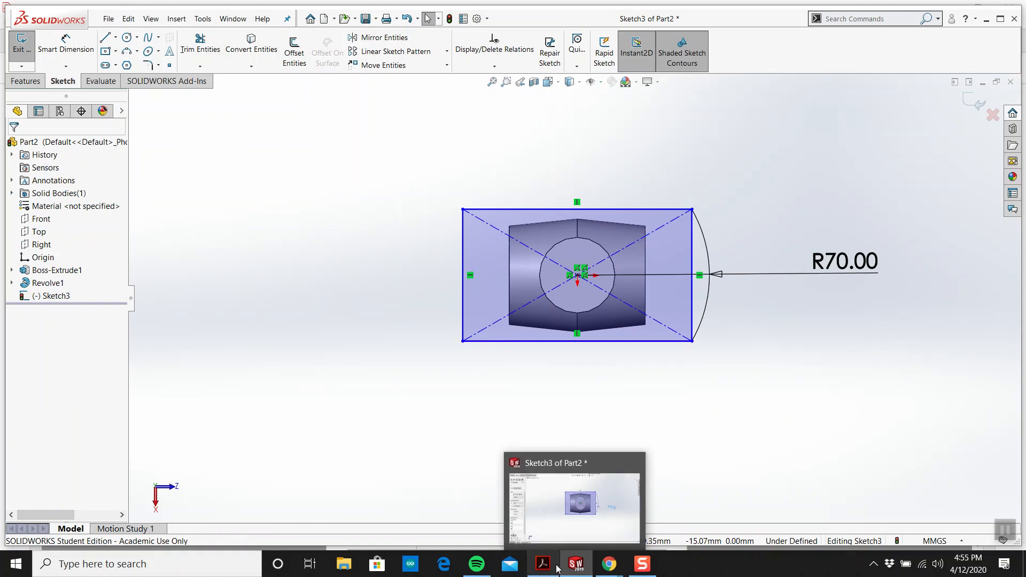
pyautogui.click(542, 564)
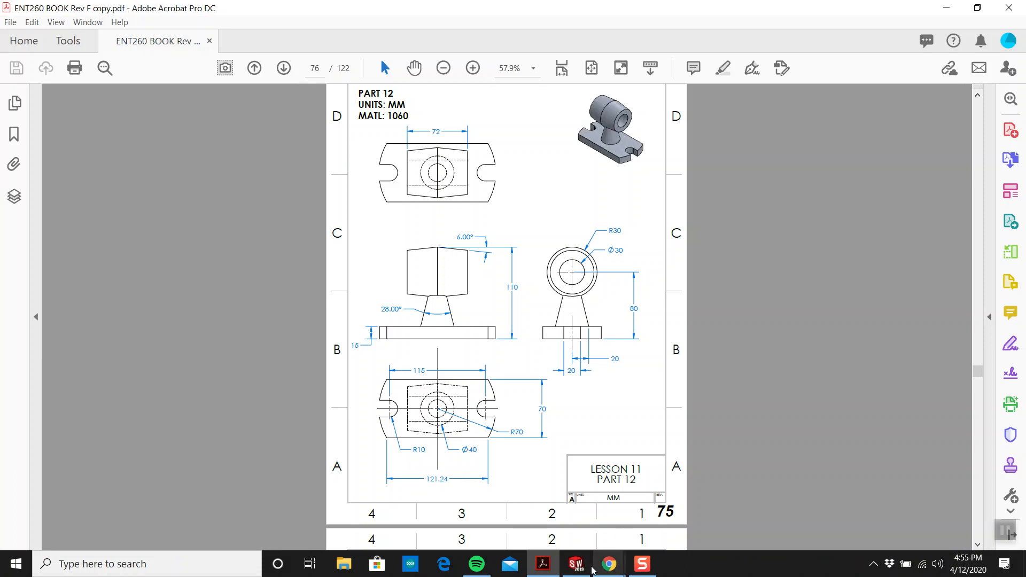
pyautogui.click(577, 564)
pyautogui.press('d')
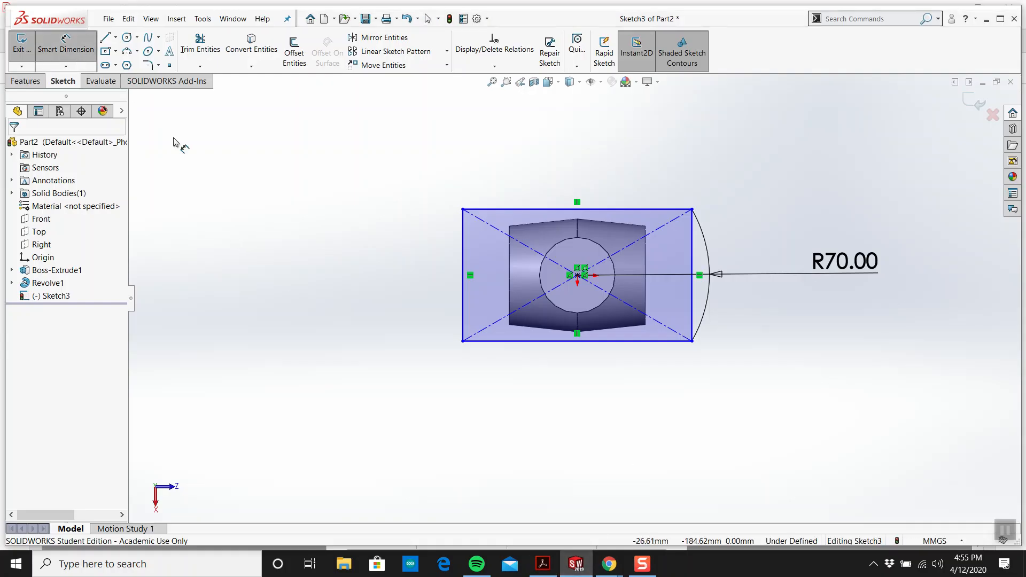
pyautogui.click(578, 341)
pyautogui.click(571, 428)
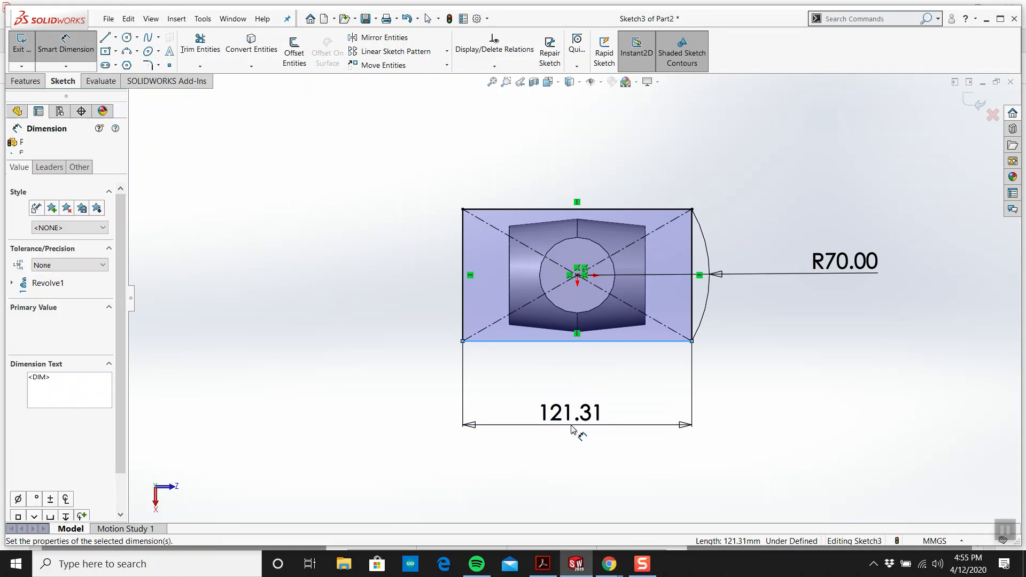
pyautogui.write('121.24')
pyautogui.press('Return')
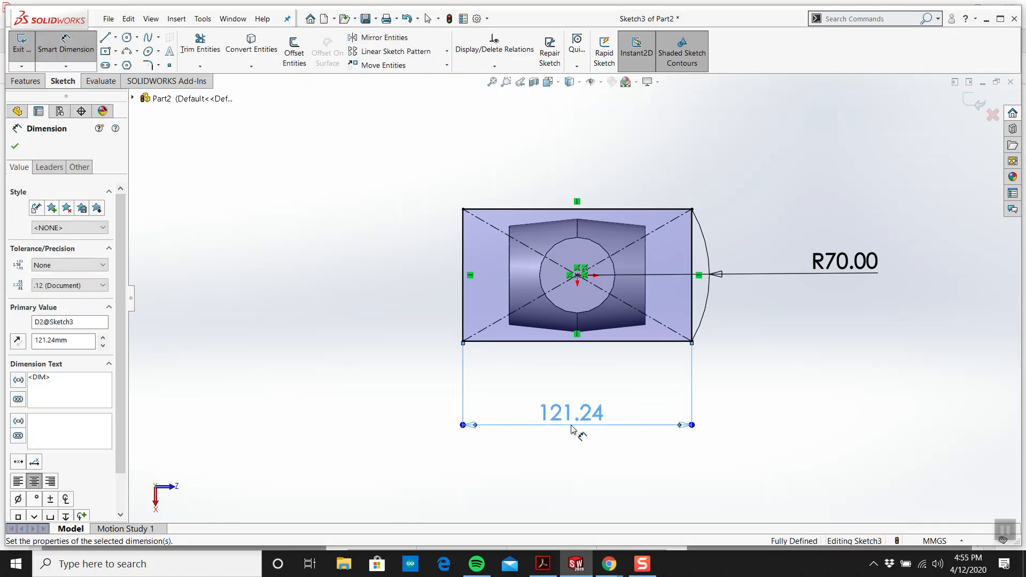
pyautogui.press('Escape')
pyautogui.press('z')
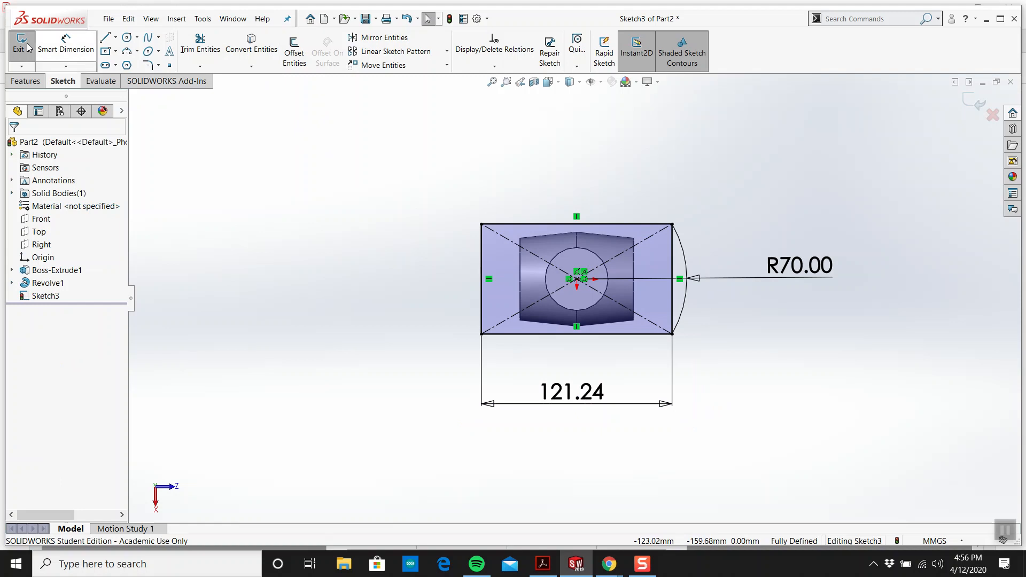
# Draw a vertical centerline about 90 mm long from the origin upward through the rectangle's upper side
pyautogui.click(115, 37)
pyautogui.click(131, 62)
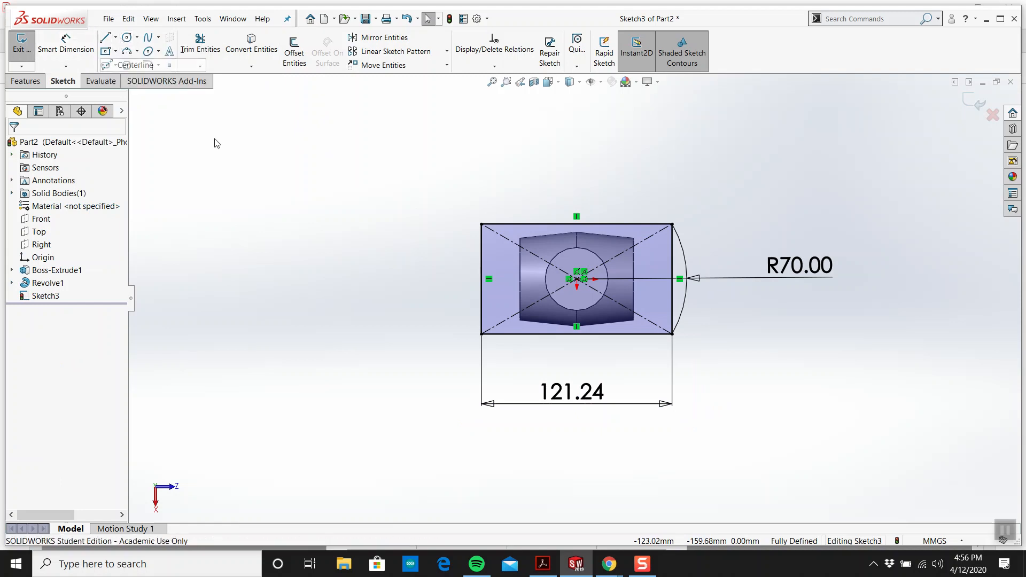
pyautogui.click(577, 280)
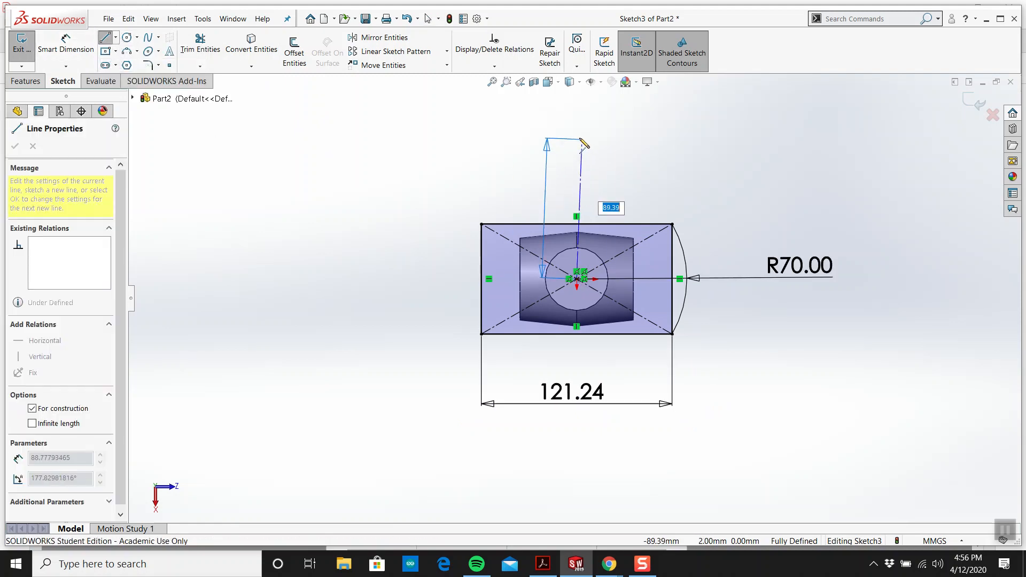
pyautogui.click(577, 136)
pyautogui.press('Escape')
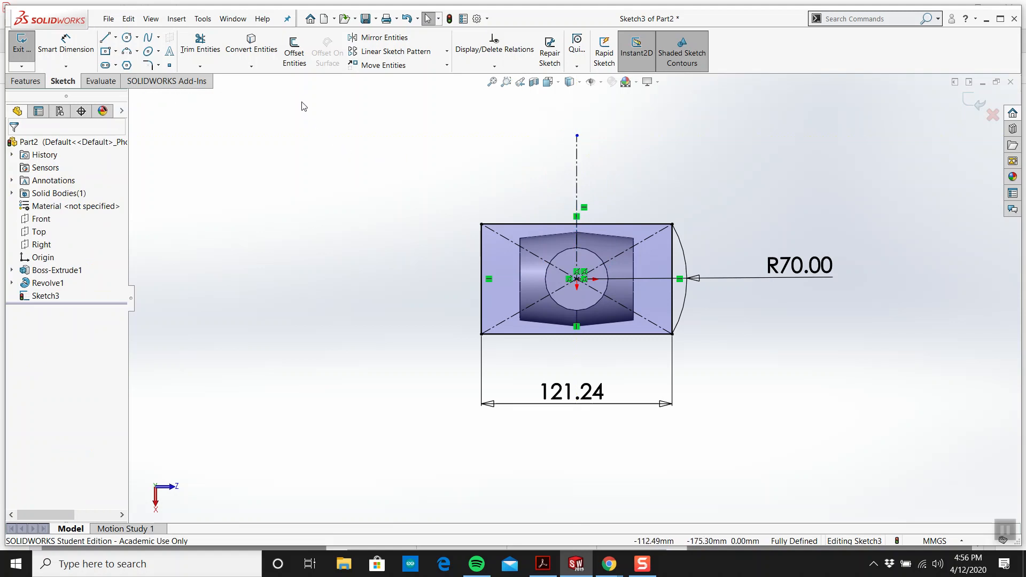
# Mirror the end arc about the vertical centerline and compare the base sketch with the Part 12 drawing
pyautogui.click(381, 37)
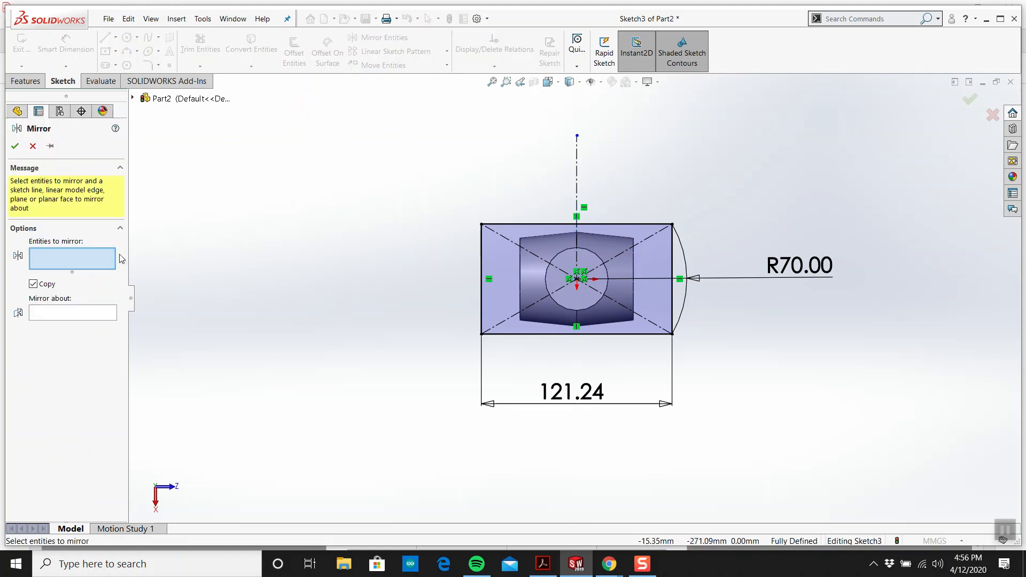
pyautogui.click(688, 305)
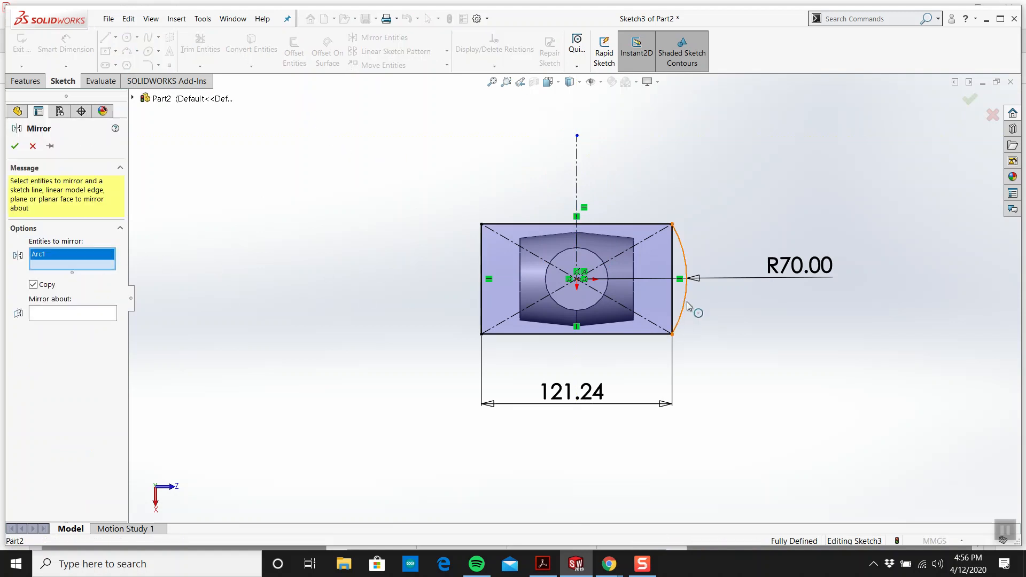
pyautogui.click(578, 180)
pyautogui.click(15, 146)
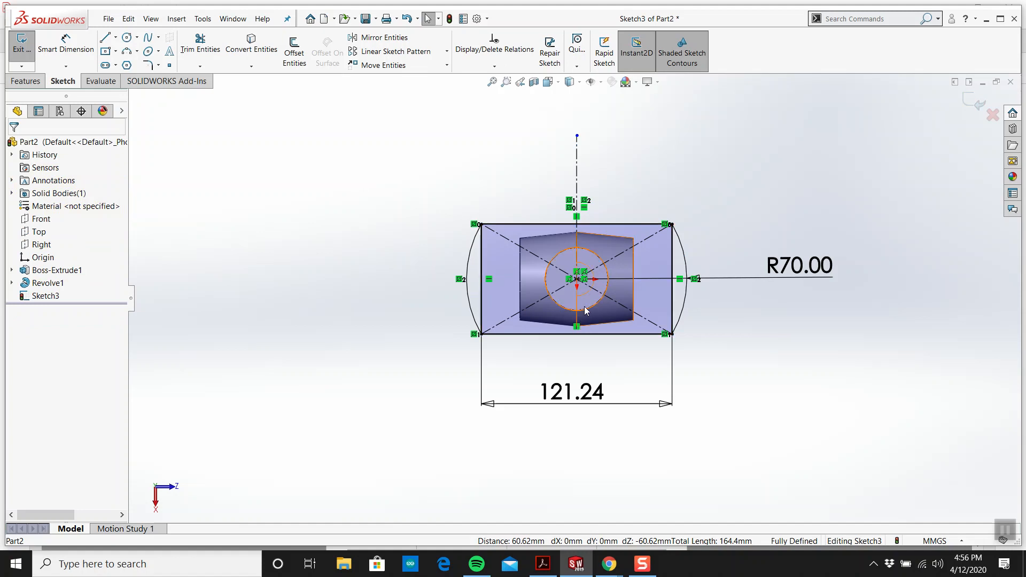
pyautogui.moveTo(572, 291)
pyautogui.mouseDown(button='middle')
pyautogui.moveTo(562, 261)
pyautogui.moveTo(609, 117)
pyautogui.mouseUp(button='middle')
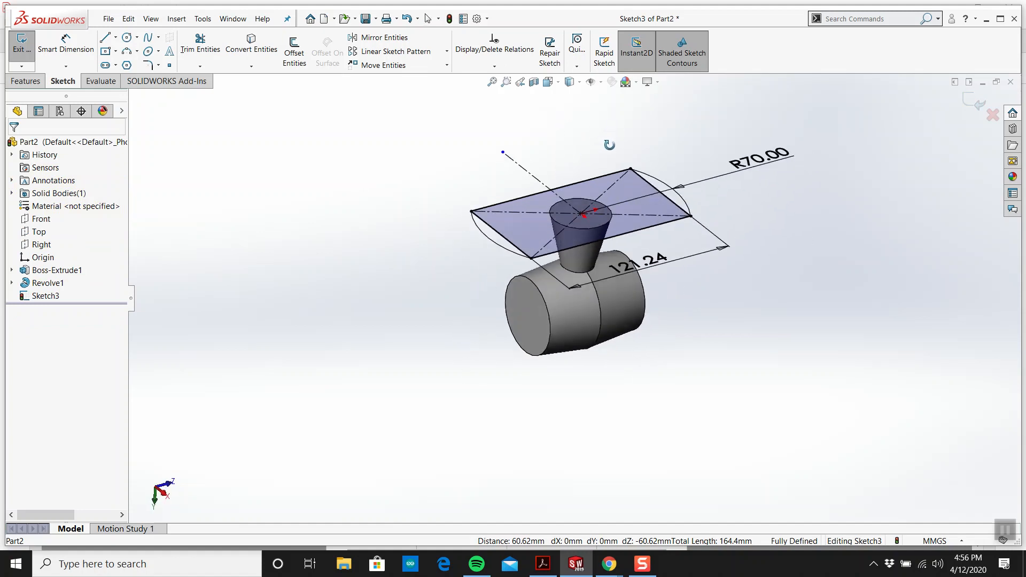
pyautogui.click(541, 565)
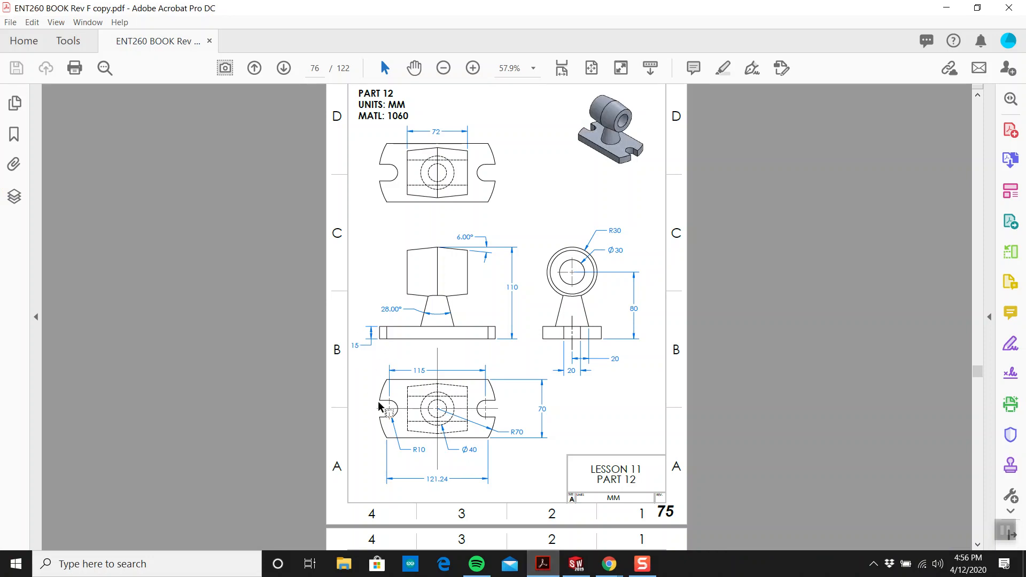
# Return to SOLIDWORKS and extrude all regions of the base sketch, including both arc ends and the neck circle, 15 mm
pyautogui.click(576, 564)
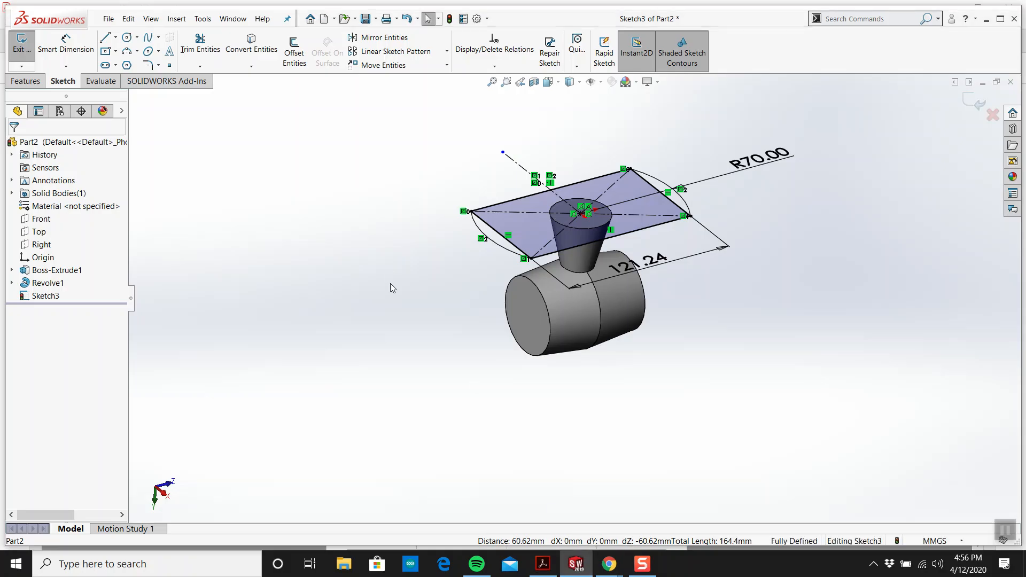
pyautogui.click(22, 45)
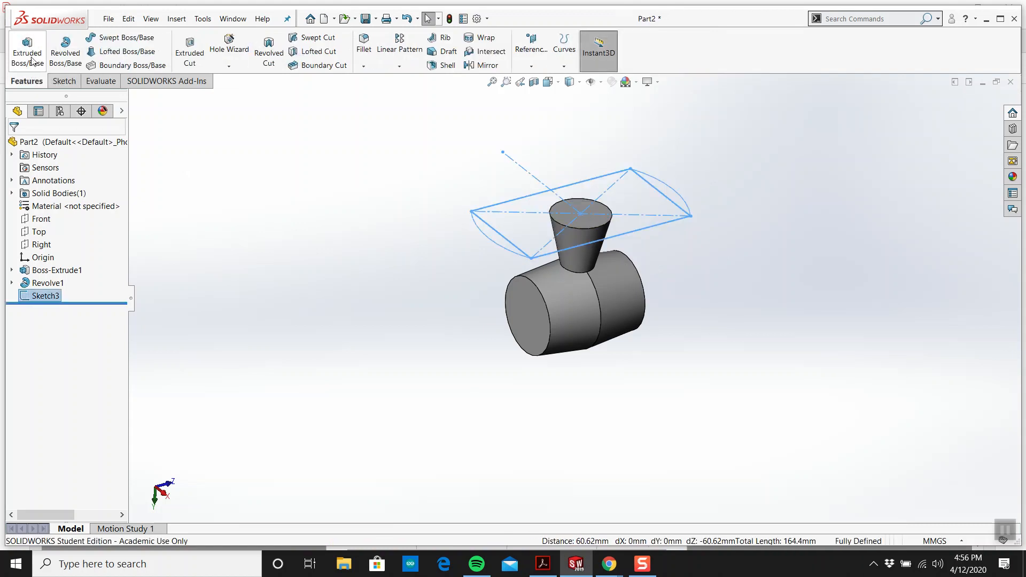
pyautogui.click(497, 231)
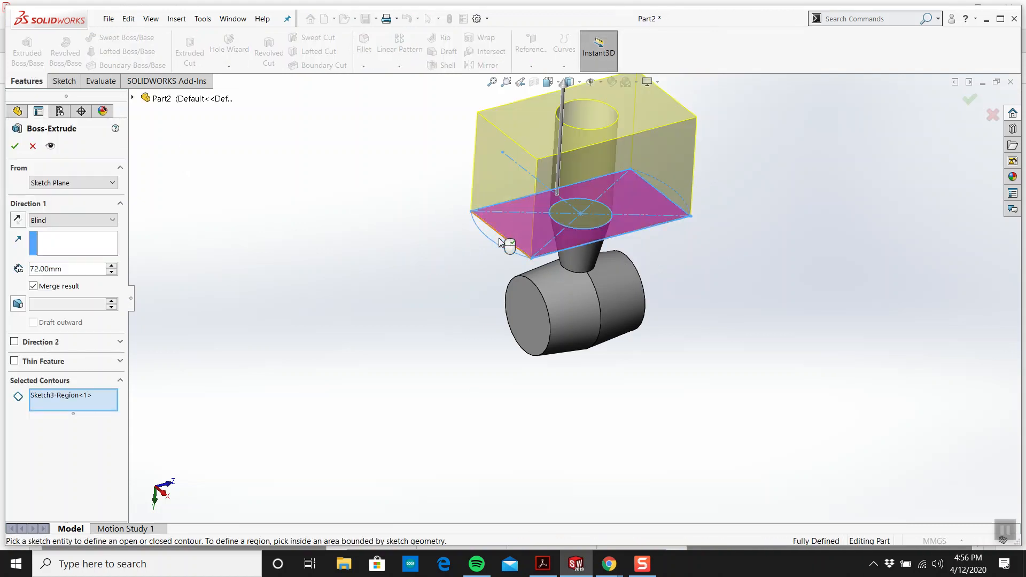
pyautogui.scroll(-3, 496, 235)
pyautogui.click(507, 244)
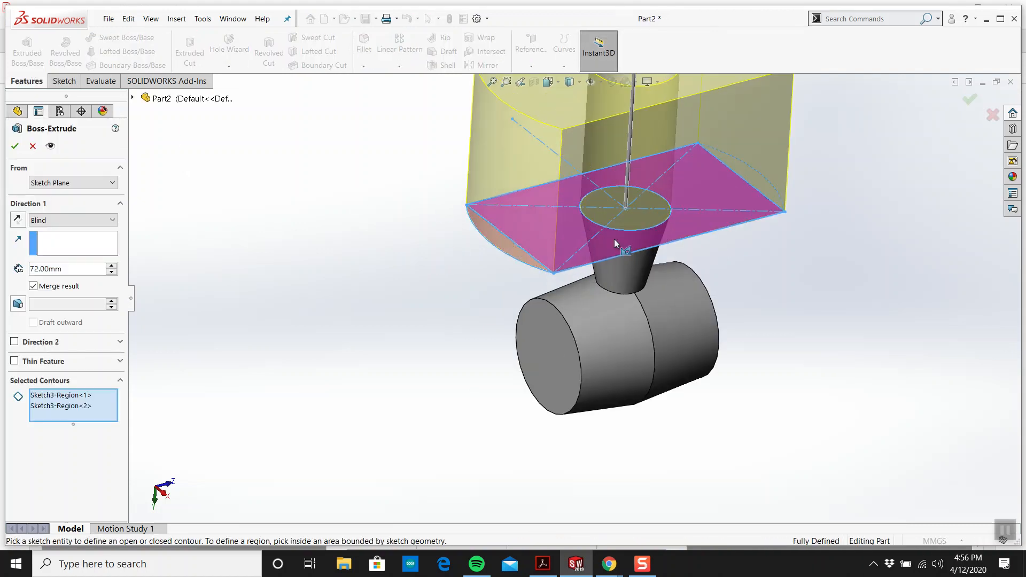
pyautogui.click(759, 180)
pyautogui.scroll(2, 630, 230)
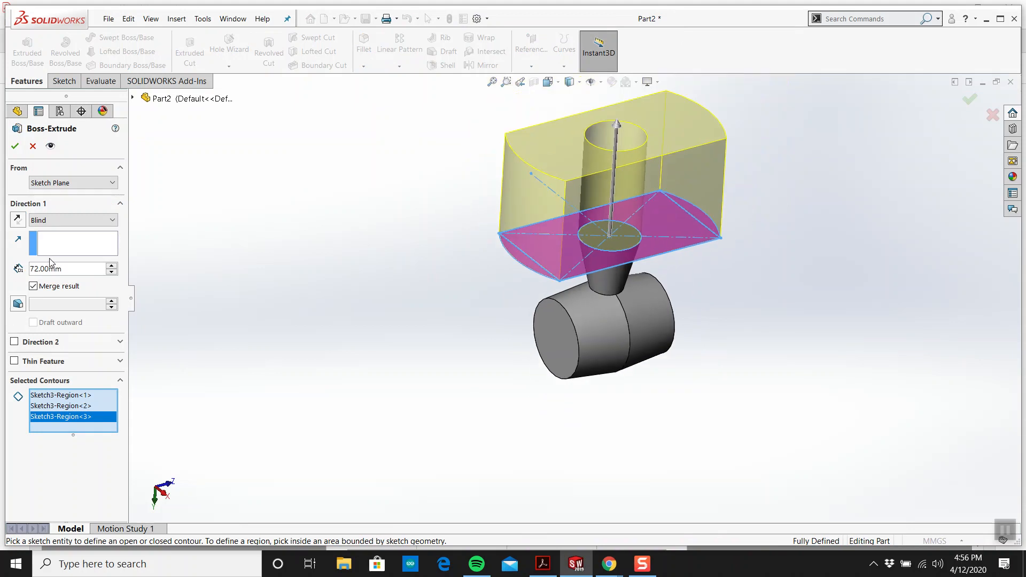
pyautogui.click(612, 244)
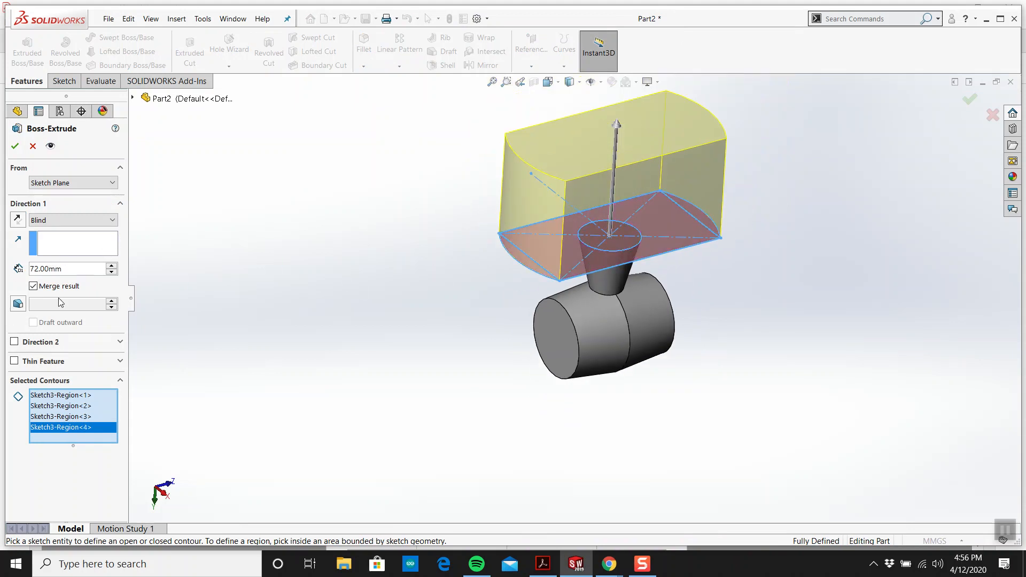
pyautogui.write('15')
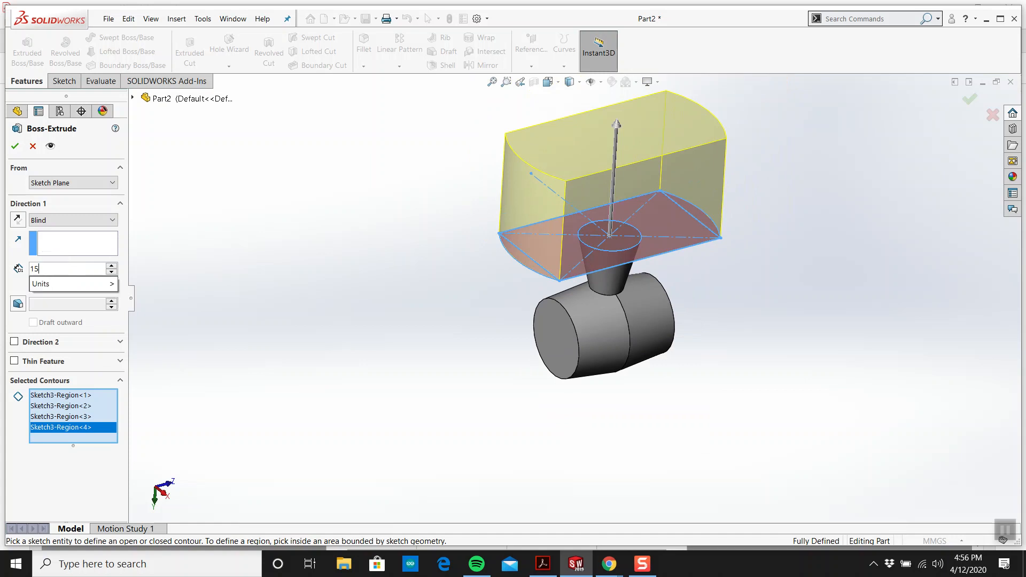
pyautogui.press('Return')
pyautogui.click(15, 146)
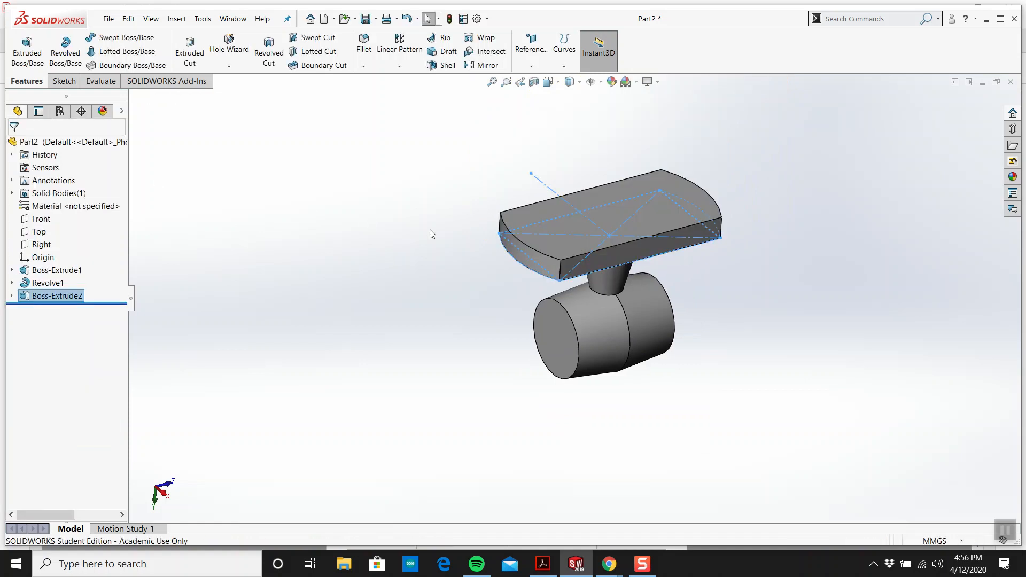
# Start a sketch on the base plate's outer flat face and orient the view normal to it
pyautogui.moveTo(367, 194); pyautogui.dragTo(628, 217, button='middle')
pyautogui.click(64, 81)
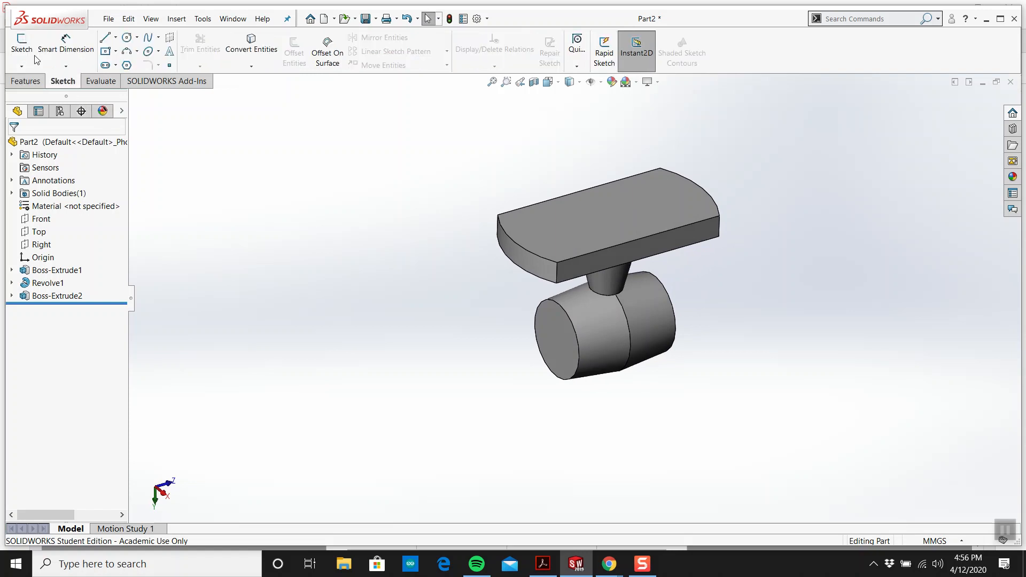
pyautogui.click(22, 48)
pyautogui.click(619, 213)
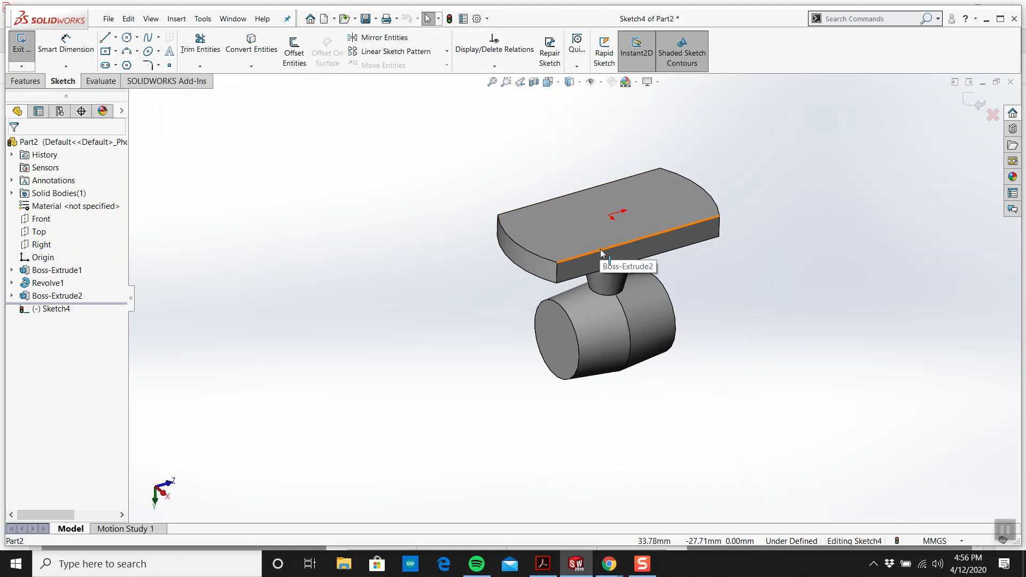
pyautogui.press('space')
pyautogui.click(471, 264)
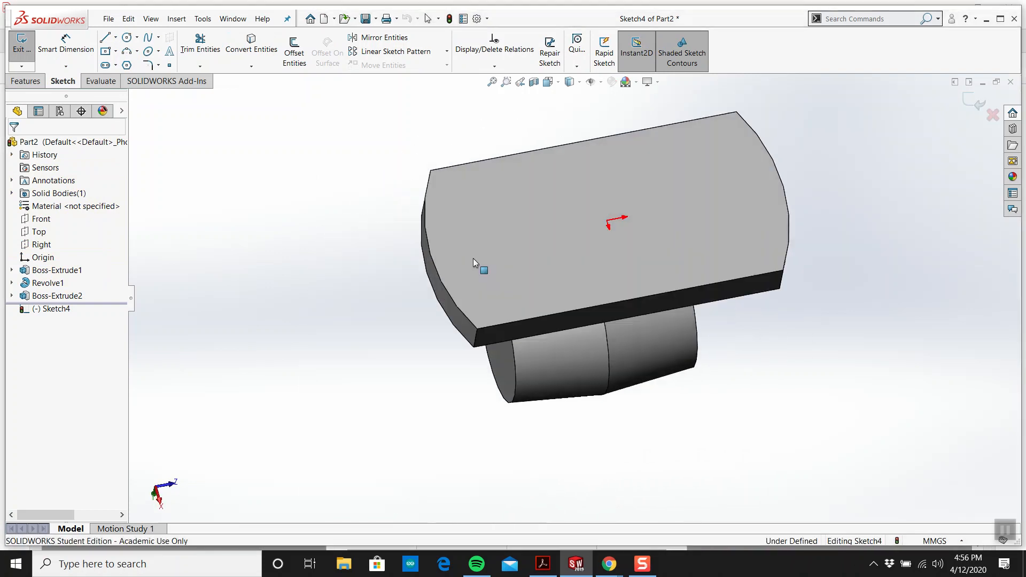
# Check the slot spacing in the Part 12 drawing and draw a midpoint line about 80 mm long along the plate, centered on the origin
pyautogui.click(549, 572)
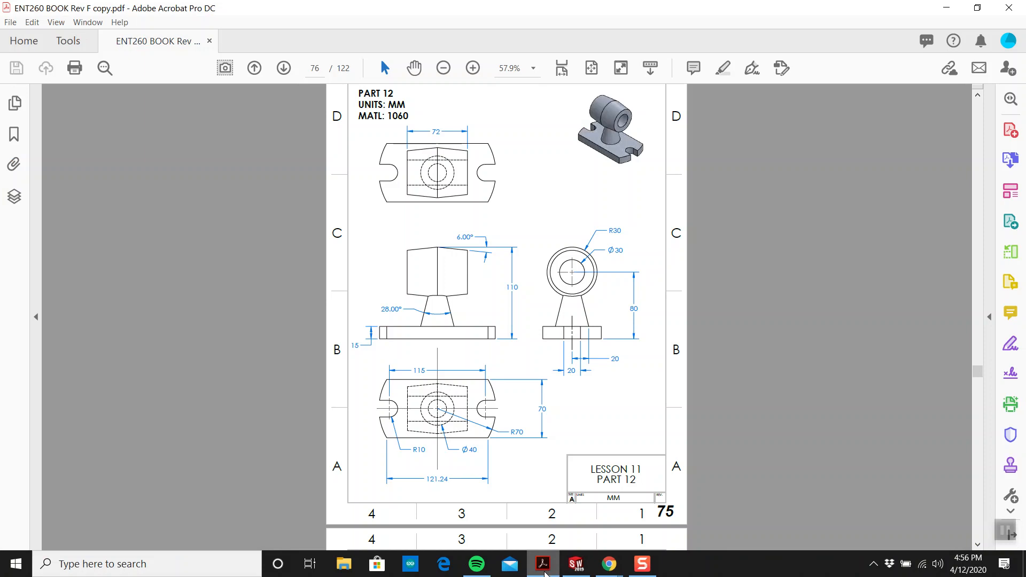
pyautogui.click(544, 568)
pyautogui.click(116, 41)
pyautogui.click(171, 76)
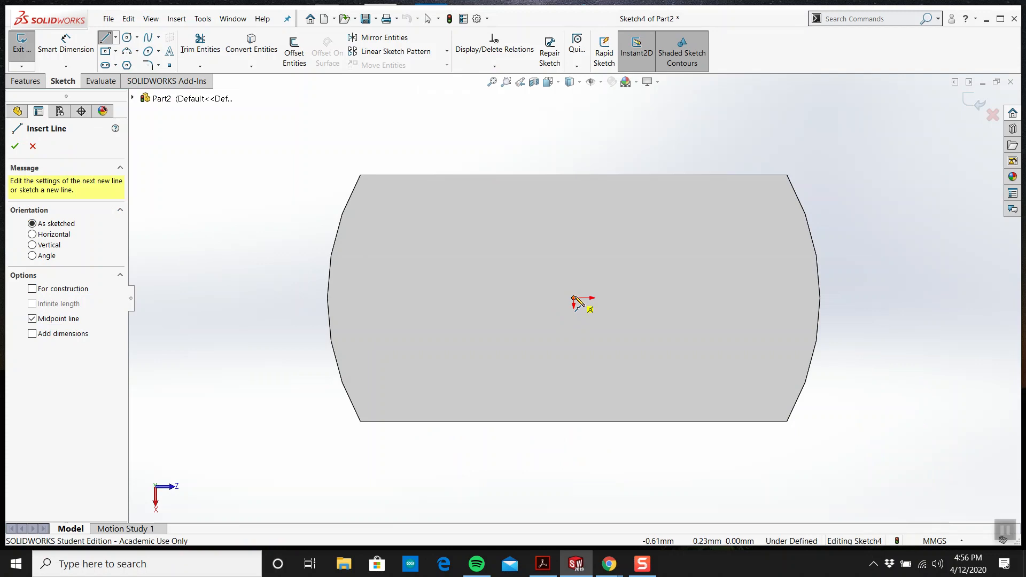
pyautogui.click(573, 298)
pyautogui.click(715, 298)
pyautogui.press('Escape')
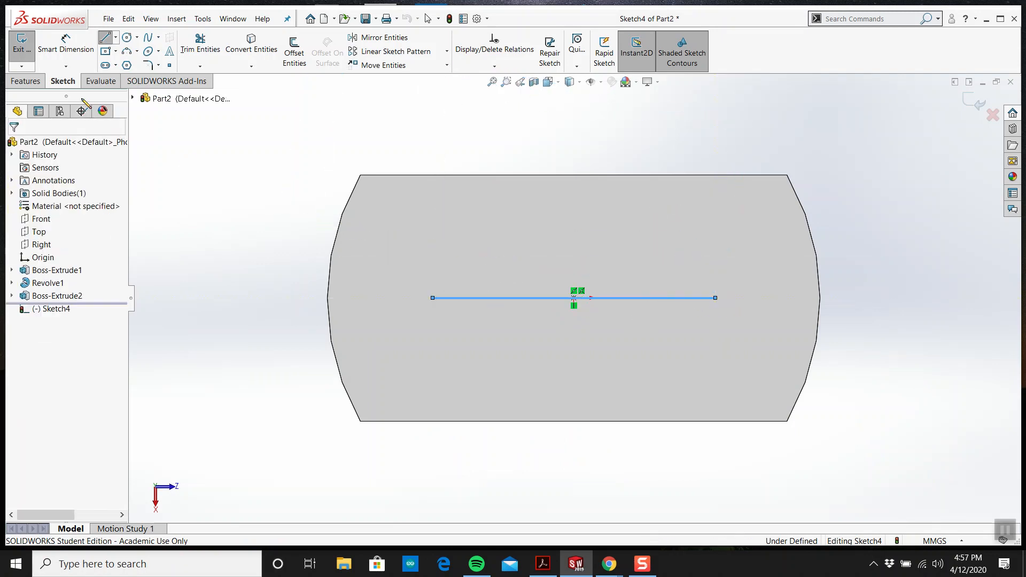
# Dimension the midpoint line's length to 115 mm
pyautogui.click(65, 43)
pyautogui.click(623, 297)
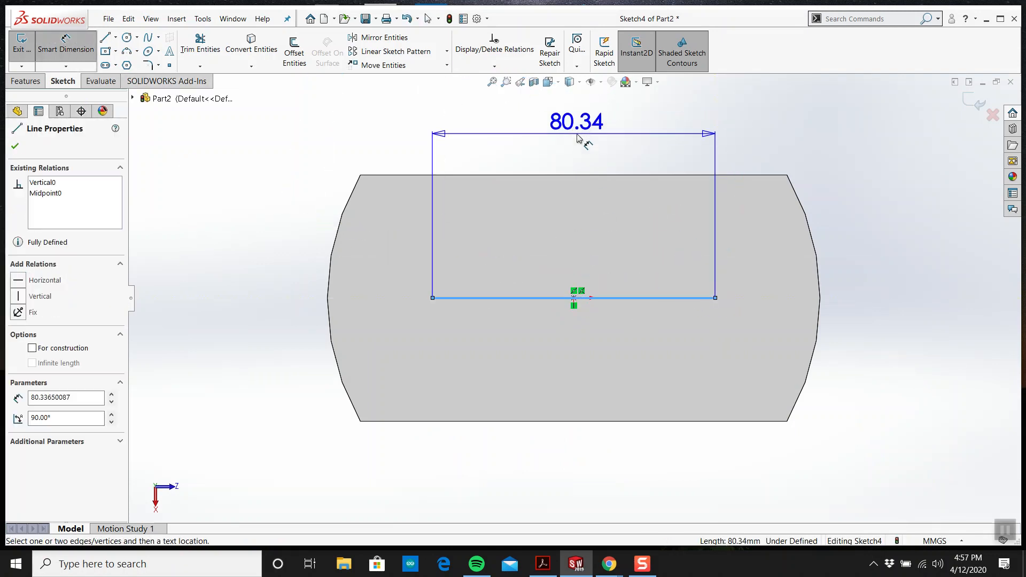
pyautogui.click(577, 138)
pyautogui.write('115')
pyautogui.press('Return')
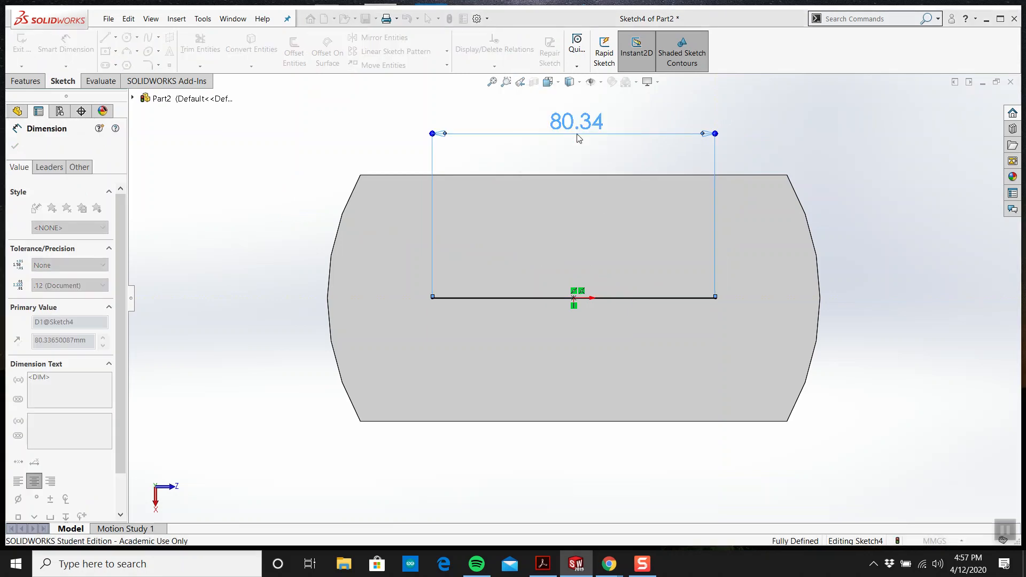
pyautogui.press('Escape')
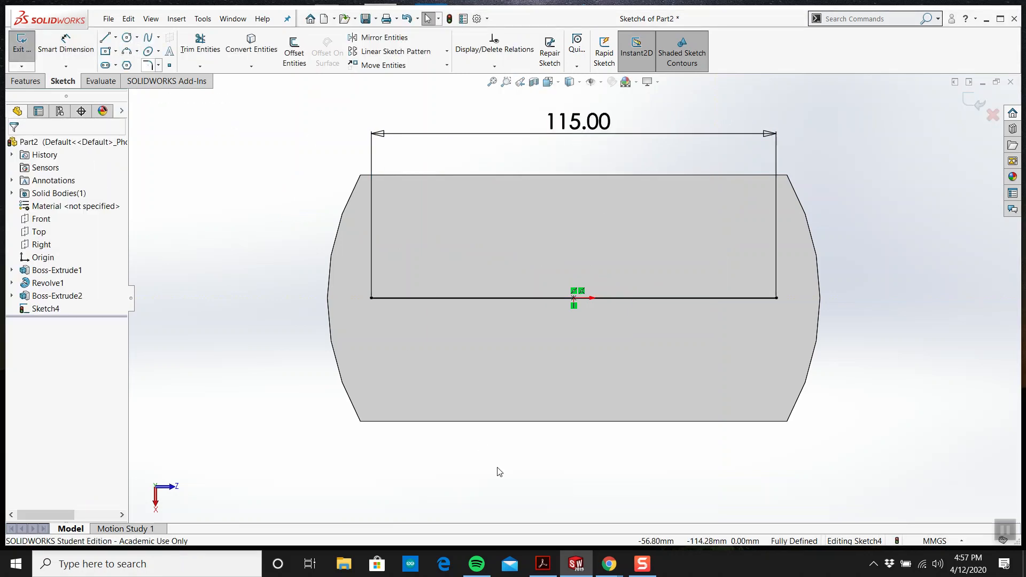
# Consult the drawing's end slots and draw circles about 17 mm and 16 mm in diameter centered on the line's left and right endpoints
pyautogui.click(543, 565)
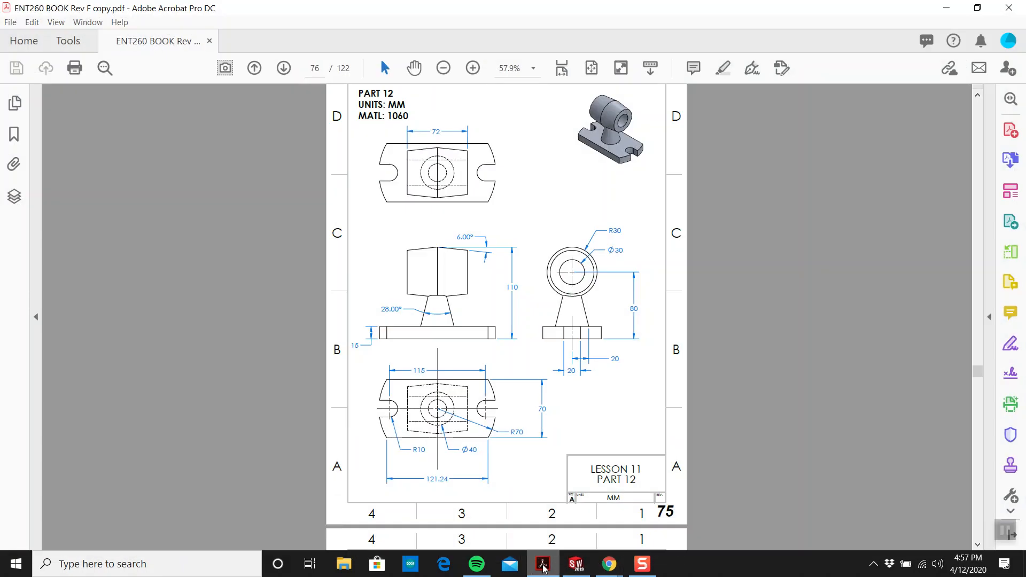
pyautogui.click(544, 565)
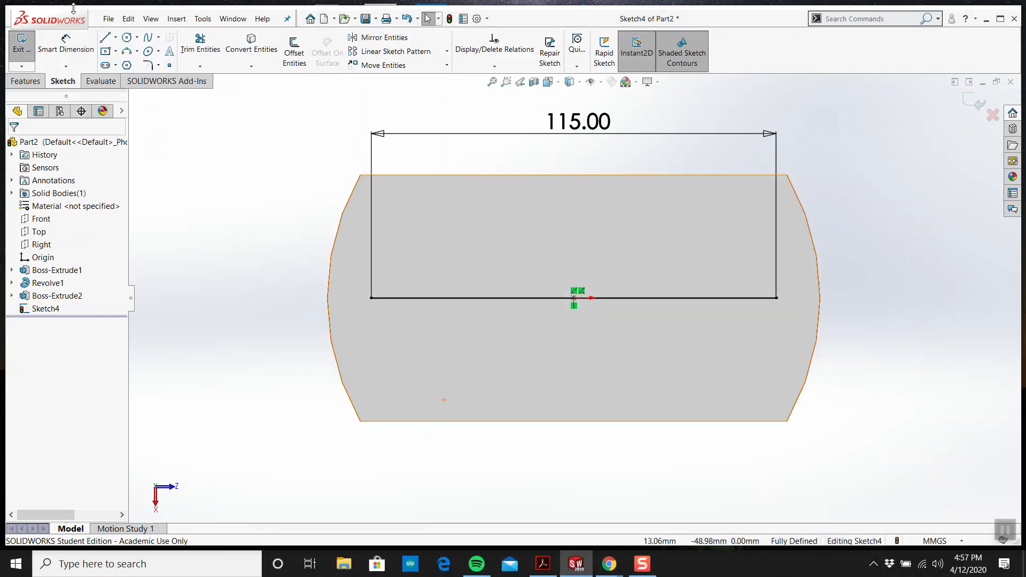
pyautogui.click(128, 38)
pyautogui.click(372, 297)
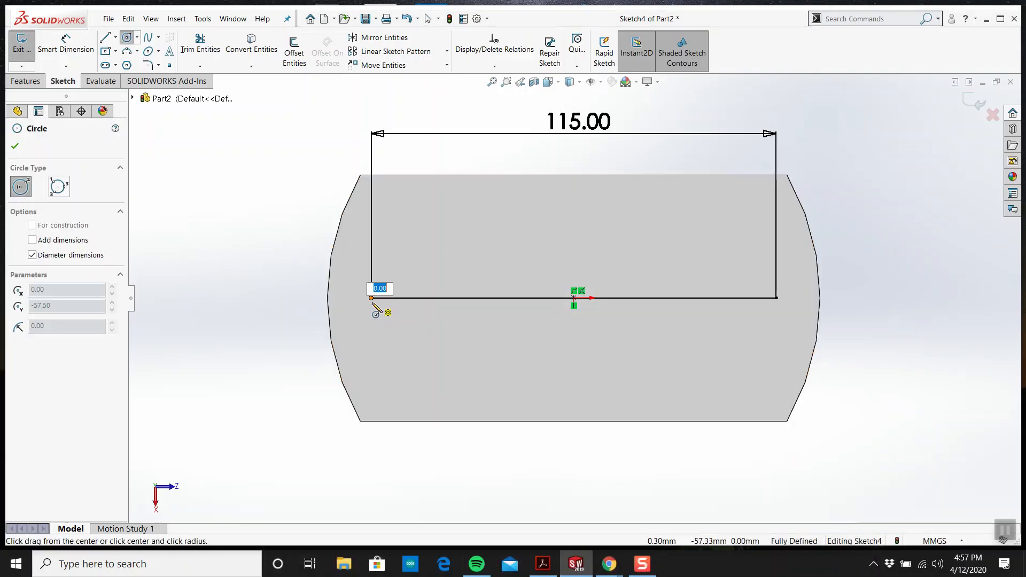
pyautogui.click(379, 330)
pyautogui.click(777, 298)
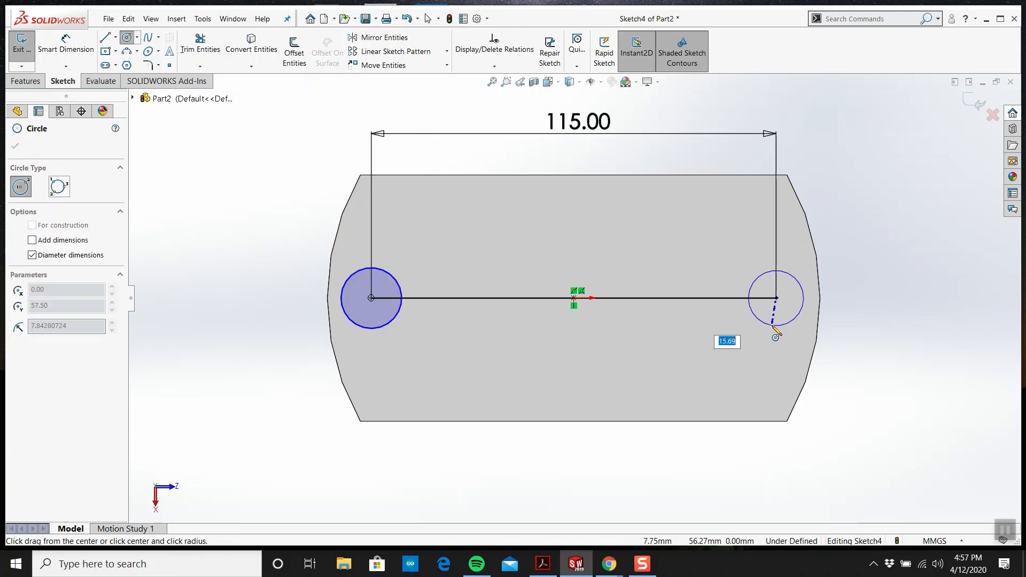
pyautogui.click(750, 314)
pyautogui.press('Escape')
# Look up the slot radius in the drawing and dimension the left circle's diameter to 20 mm
pyautogui.click(554, 564)
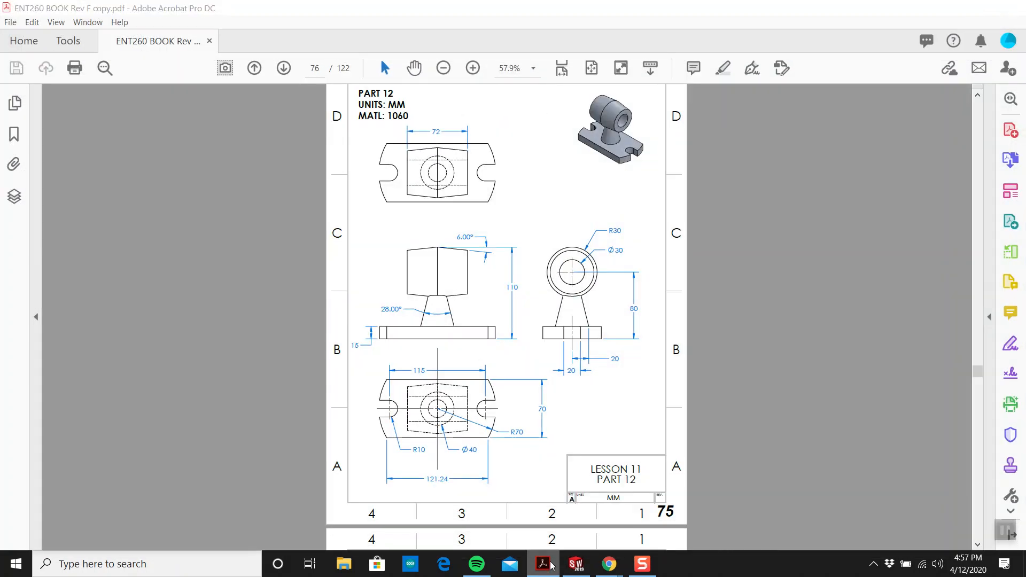
pyautogui.click(576, 564)
pyautogui.click(66, 44)
pyautogui.click(353, 274)
pyautogui.click(293, 191)
pyautogui.write('20')
pyautogui.press('Return')
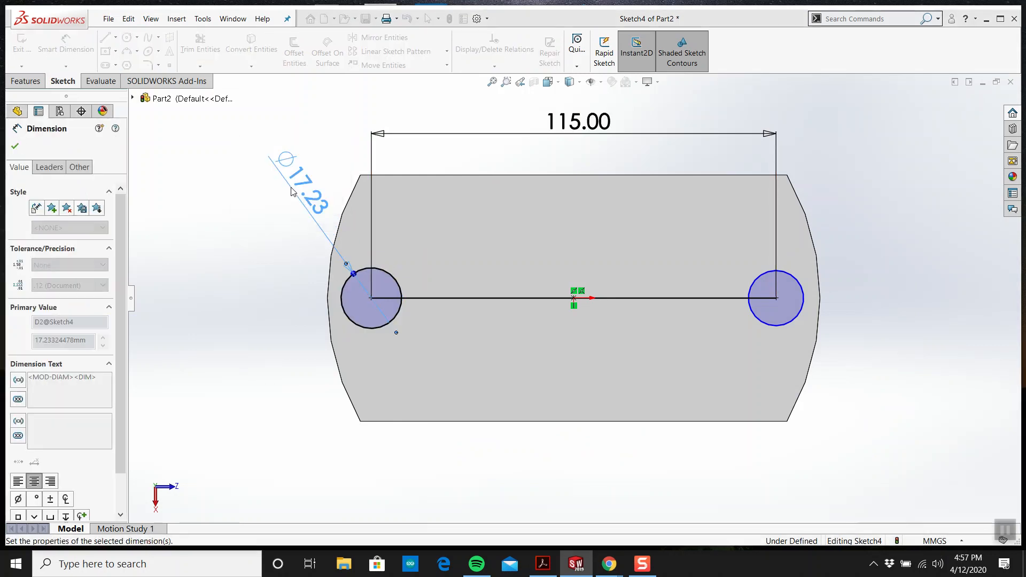
pyautogui.press('Escape')
# Add an Equal relation between the two end circles
pyautogui.click(387, 270)
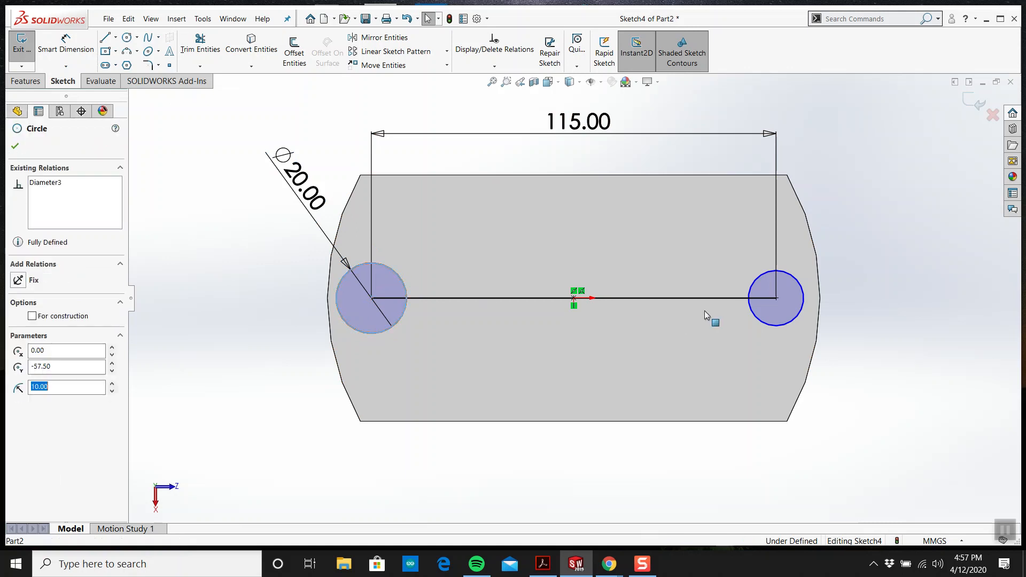
pyautogui.keyDown('ctrl'); pyautogui.click(757, 317); pyautogui.keyUp('ctrl')
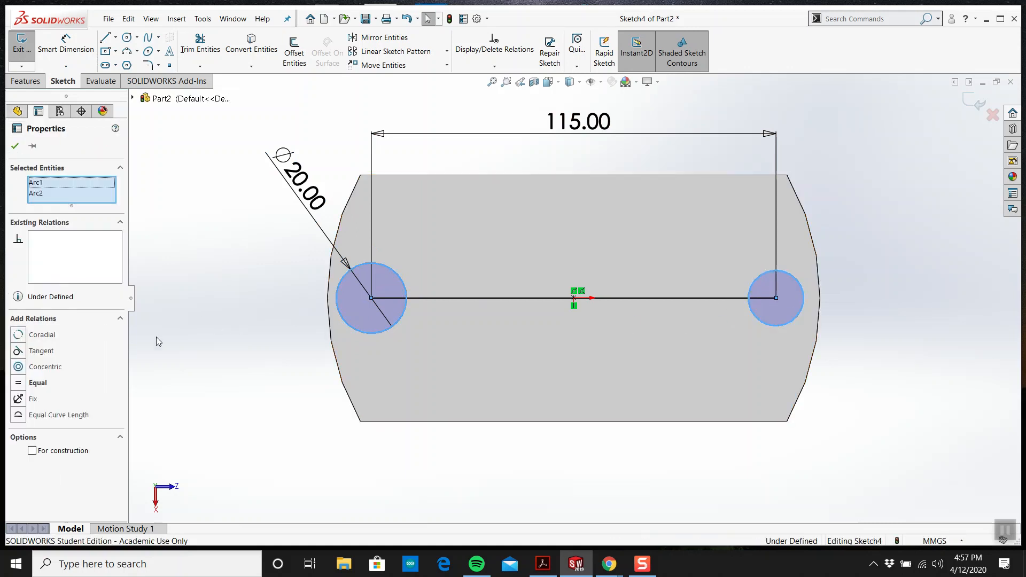
pyautogui.click(18, 382)
pyautogui.press('Escape')
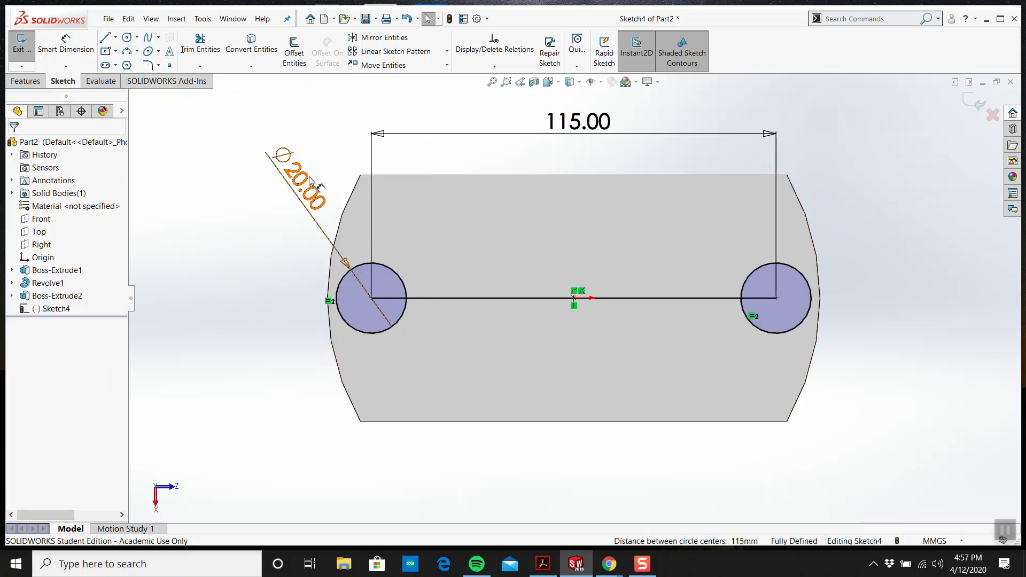
# Convert the plate face's outline into the sketch and draw a straight line from the left circle's upper quadrant to the left end arc
pyautogui.click(466, 220)
pyautogui.click(268, 50)
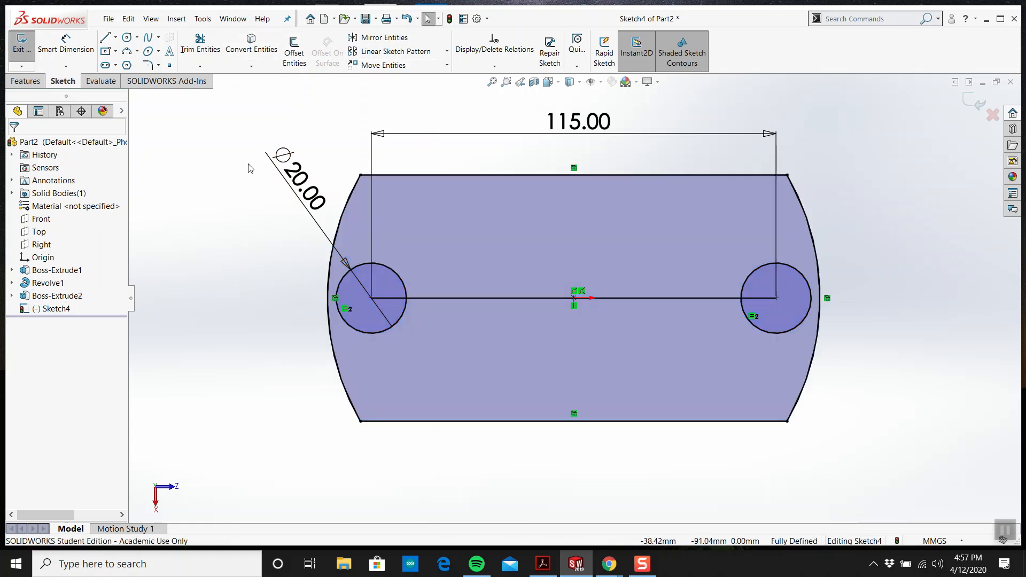
pyautogui.click(105, 37)
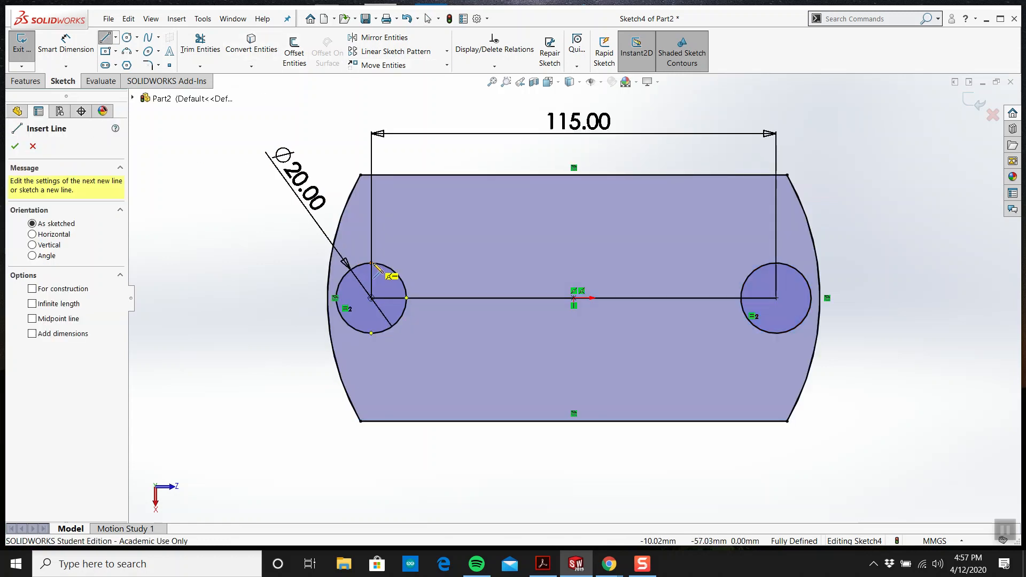
pyautogui.click(372, 263)
pyautogui.click(330, 263)
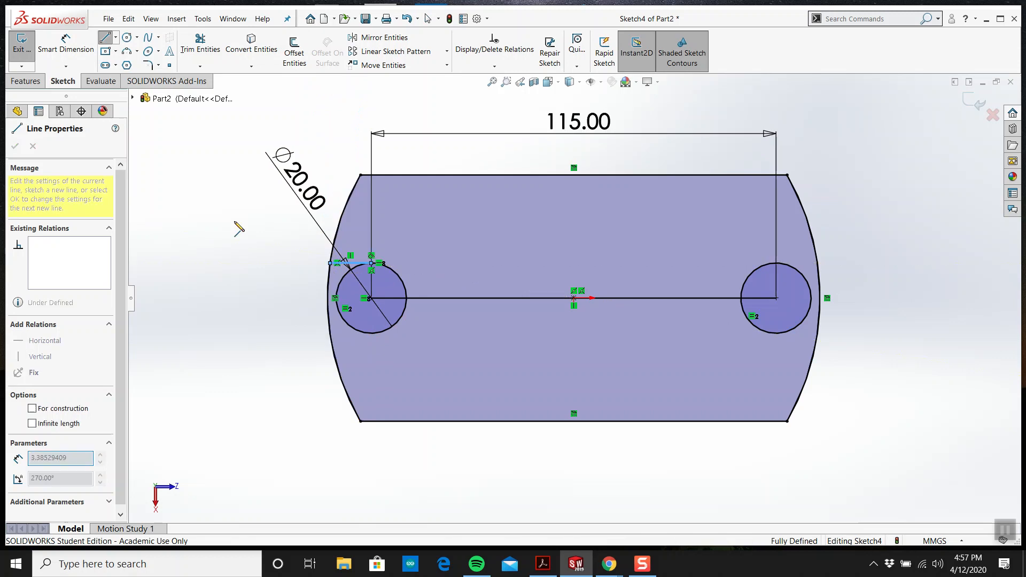
pyautogui.press('Escape')
pyautogui.scroll(3, 351, 267)
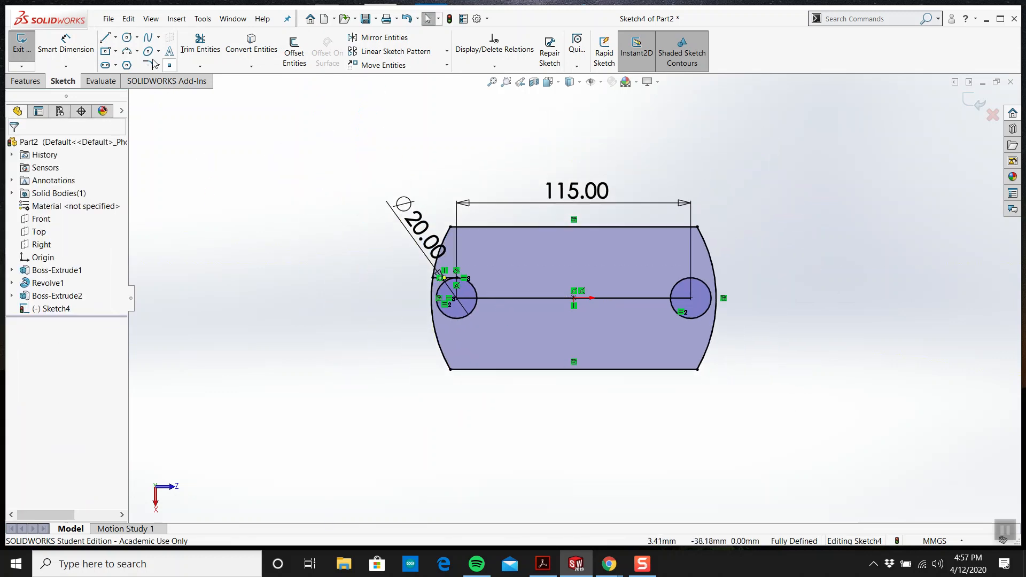
# Draw a parallel line from the left circle's lower quadrant to the left end arc and compare the slot with the Part 12 drawing
pyautogui.click(105, 39)
pyautogui.scroll(-3, 464, 364)
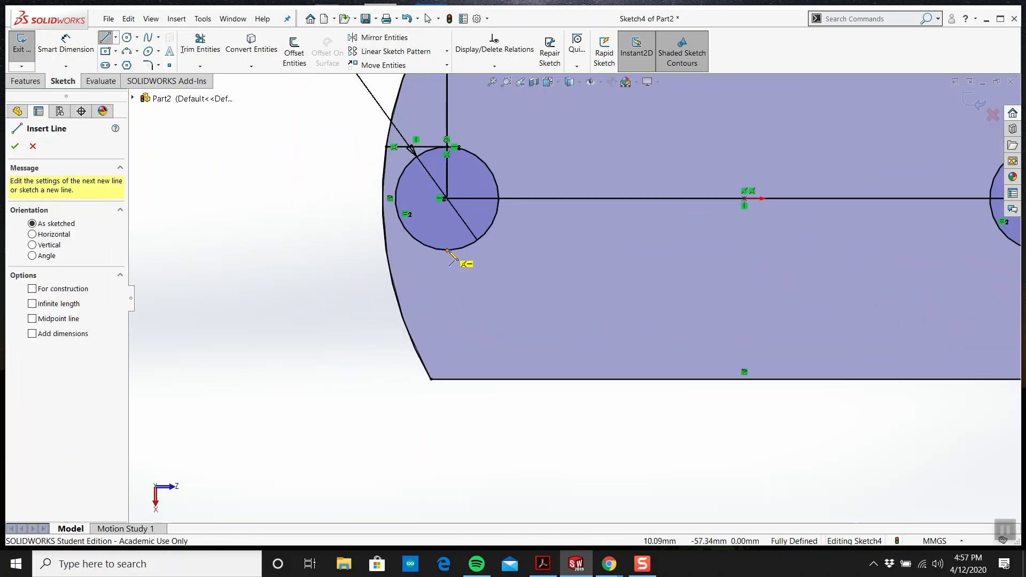
pyautogui.click(447, 250)
pyautogui.click(386, 250)
pyautogui.press('Escape')
pyautogui.click(537, 563)
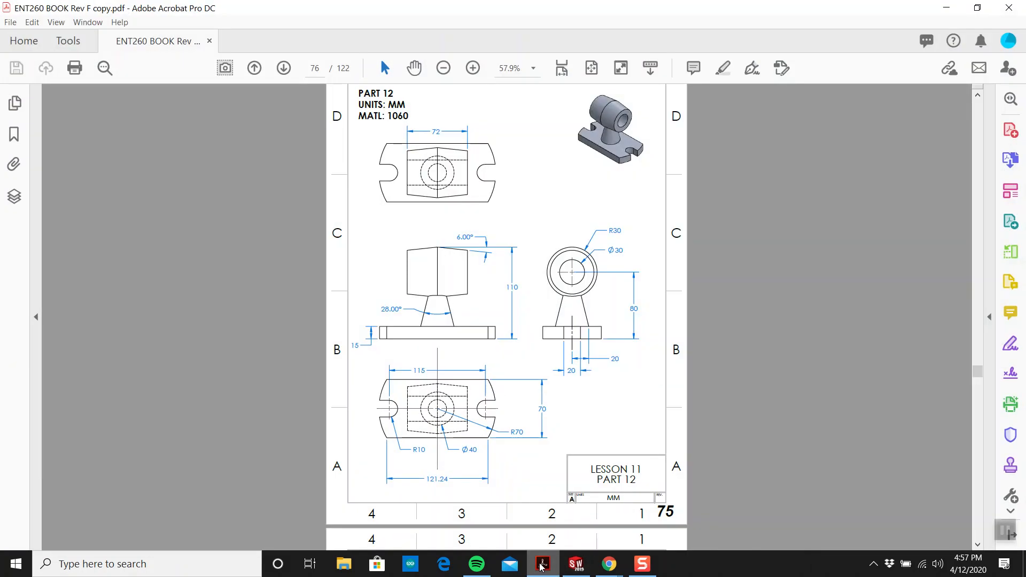
pyautogui.click(536, 563)
# Change the 115 mm line between the circle centers to construction geometry
pyautogui.scroll(-3, 546, 274)
pyautogui.scroll(5, 601, 264)
pyautogui.scroll(-2, 791, 269)
pyautogui.click(652, 260)
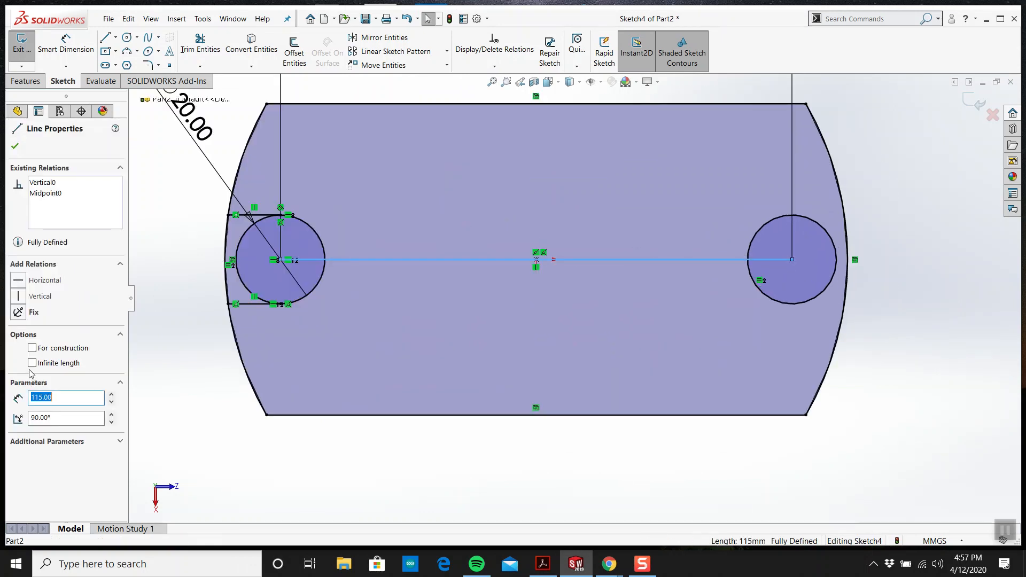
pyautogui.click(32, 349)
pyautogui.click(145, 117)
# Draw two parallel lines from the right circle's upper and lower quadrants to the right end arc
pyautogui.click(106, 41)
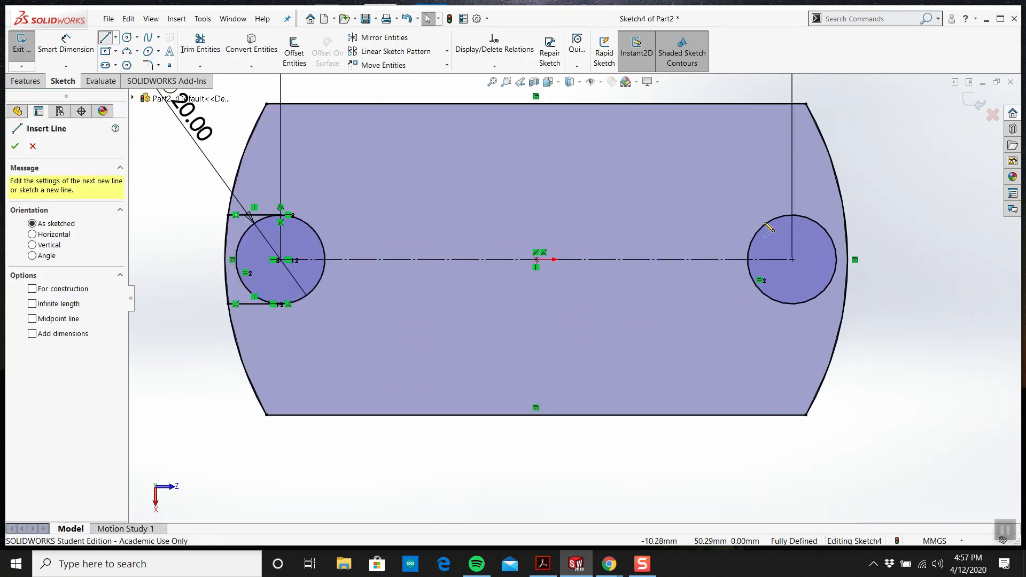
pyautogui.click(792, 215)
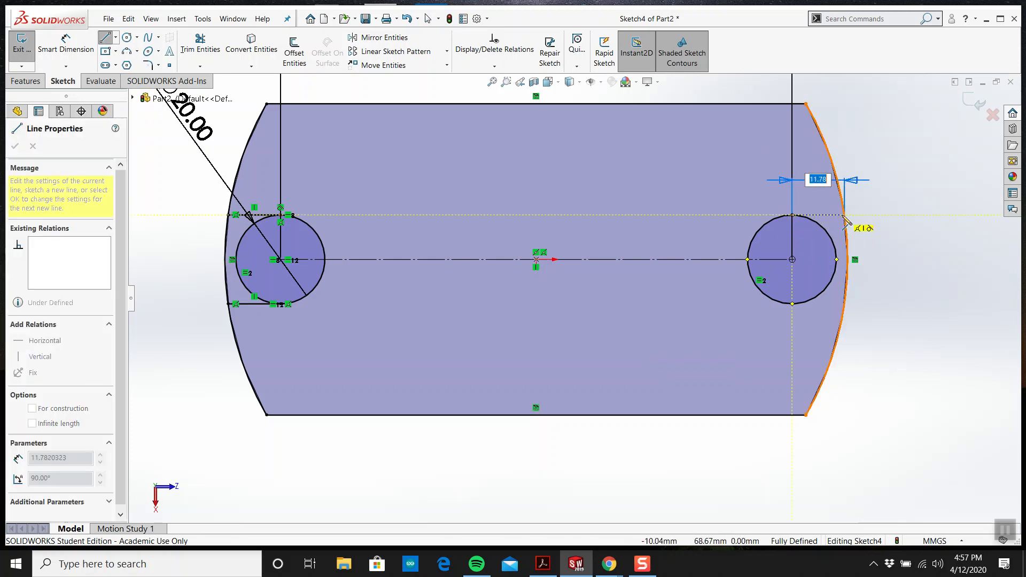
pyautogui.click(844, 215)
pyautogui.press('Escape')
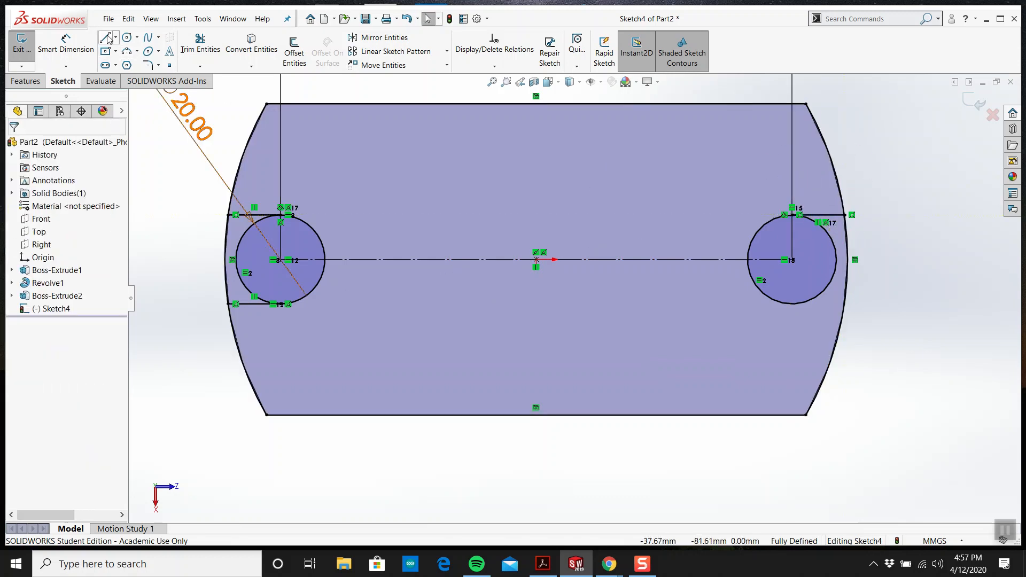
pyautogui.click(106, 38)
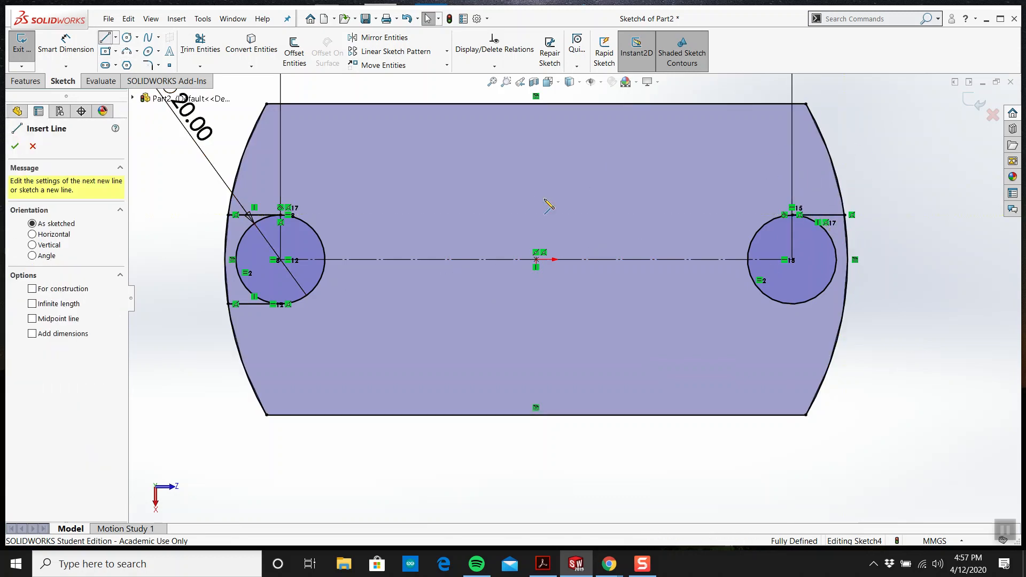
pyautogui.click(845, 312)
pyautogui.click(845, 305)
pyautogui.press('Escape')
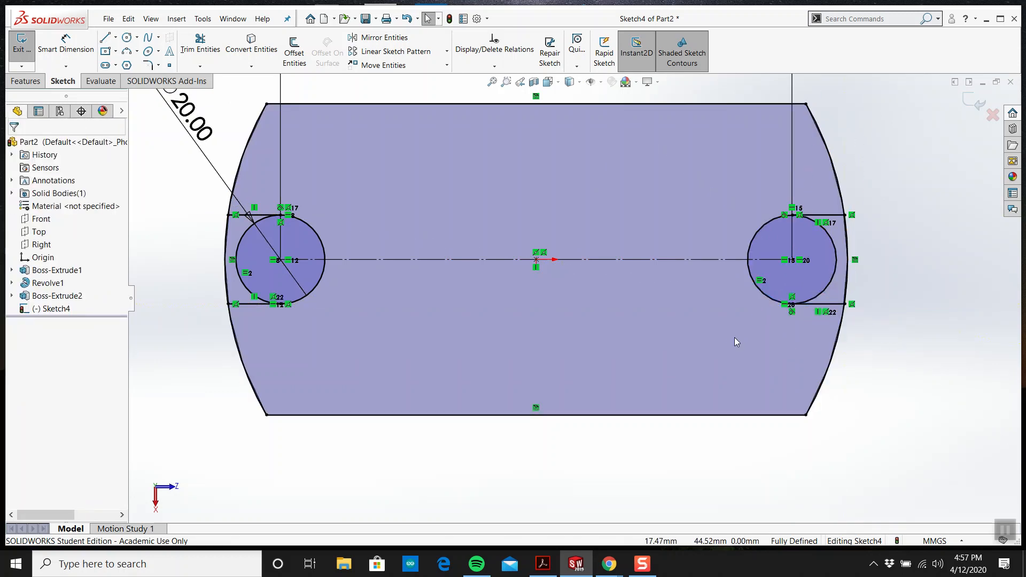
# Trim the converted plate outline down to the short end arcs between the slot lines and exit the sketch
pyautogui.click(200, 43)
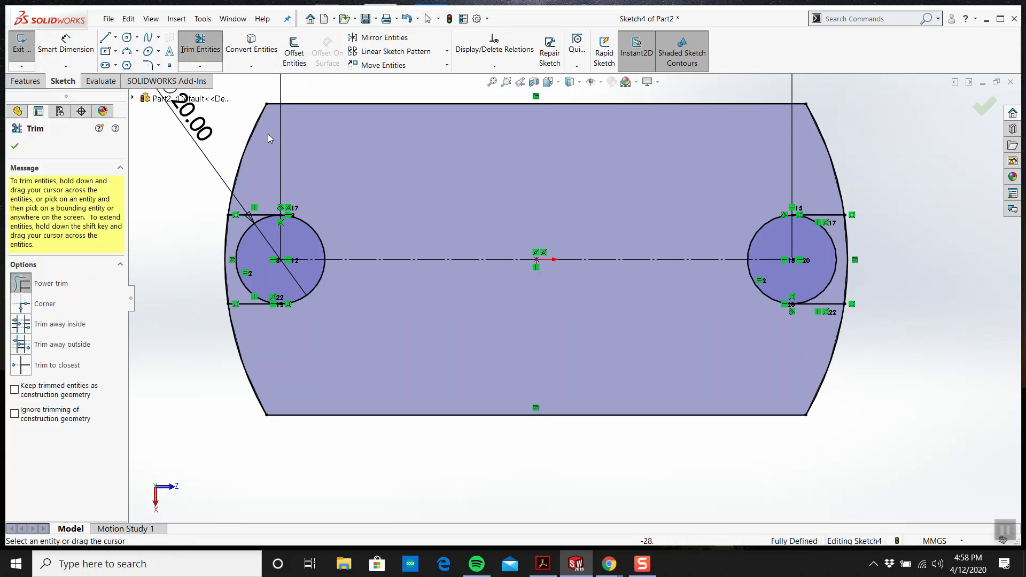
pyautogui.moveTo(223, 130); pyautogui.dragTo(258, 155)
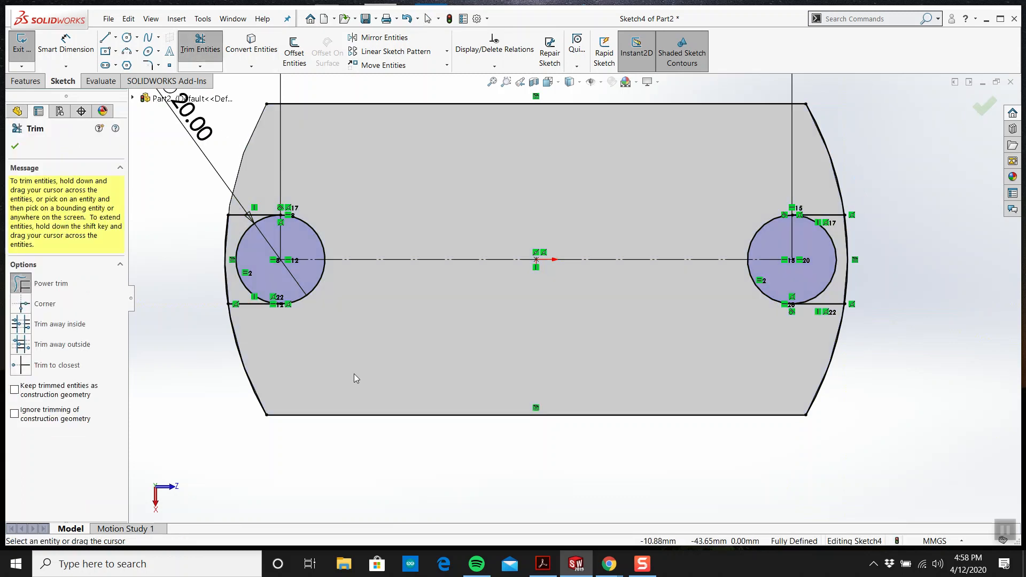
pyautogui.moveTo(247, 385); pyautogui.dragTo(344, 449)
pyautogui.moveTo(860, 424); pyautogui.dragTo(844, 256)
pyautogui.moveTo(836, 174); pyautogui.dragTo(823, 141)
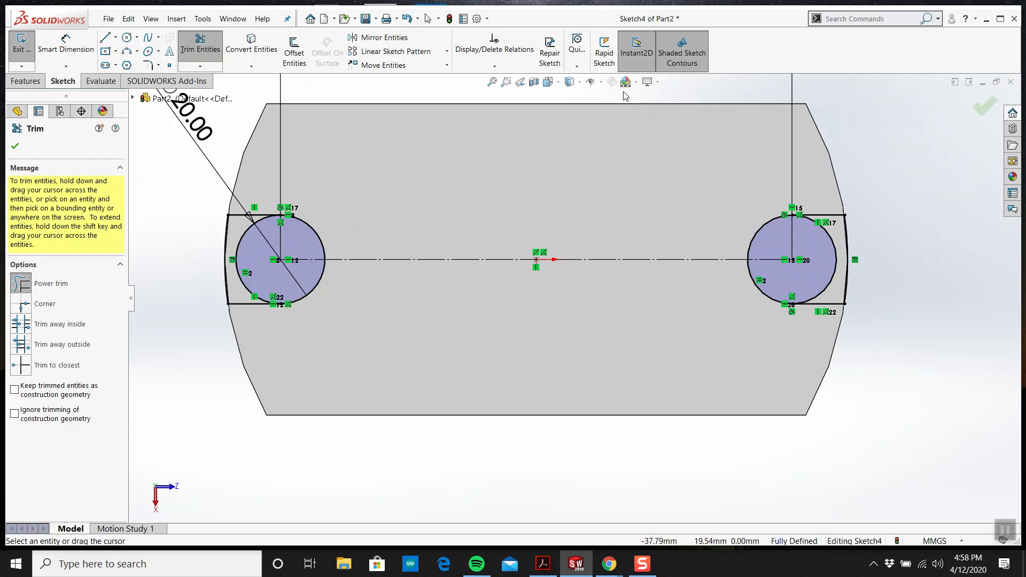
pyautogui.press('z')
pyautogui.press('Escape')
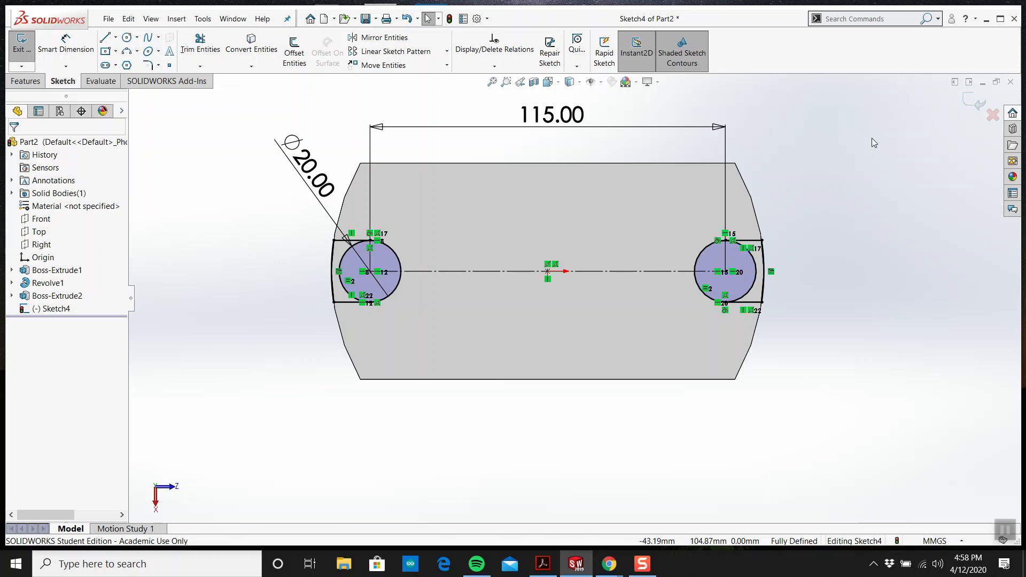
pyautogui.click(976, 101)
# Start an extruded cut from the slot sketch and select the circle and open-end regions at both plate ends as contours
pyautogui.moveTo(924, 175)
pyautogui.mouseDown(button='middle')
pyautogui.moveTo(782, 111)
pyautogui.moveTo(783, 142)
pyautogui.moveTo(646, 155)
pyautogui.moveTo(643, 128)
pyautogui.moveTo(653, 156)
pyautogui.mouseUp(button='middle')
pyautogui.scroll(3, 775, 155)
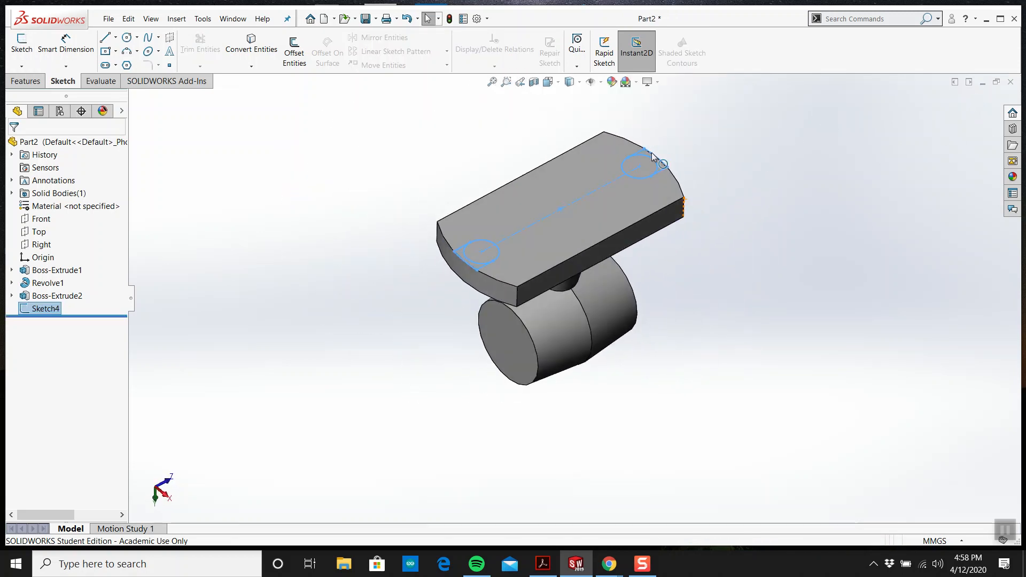
pyautogui.click(26, 82)
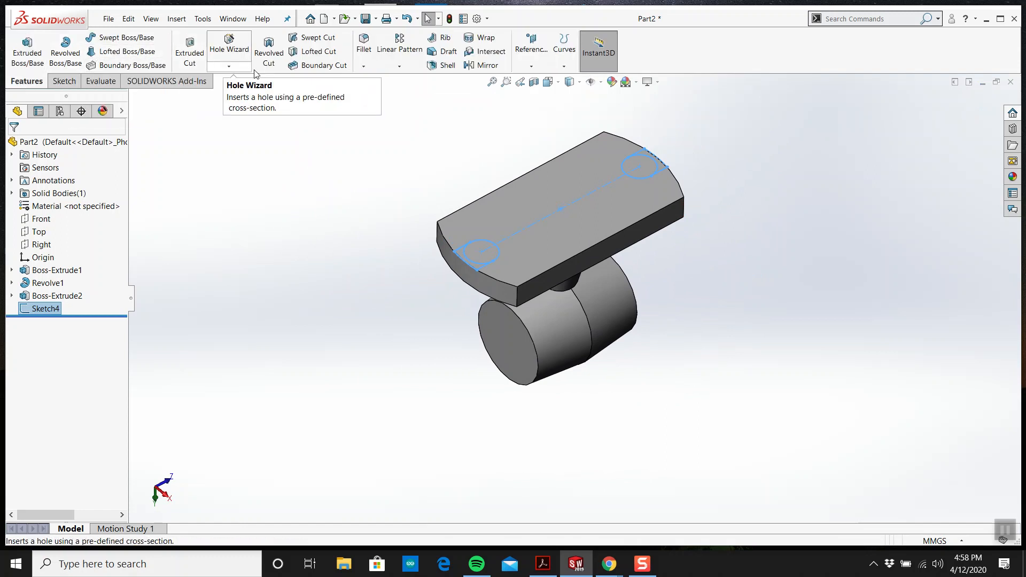
pyautogui.click(189, 51)
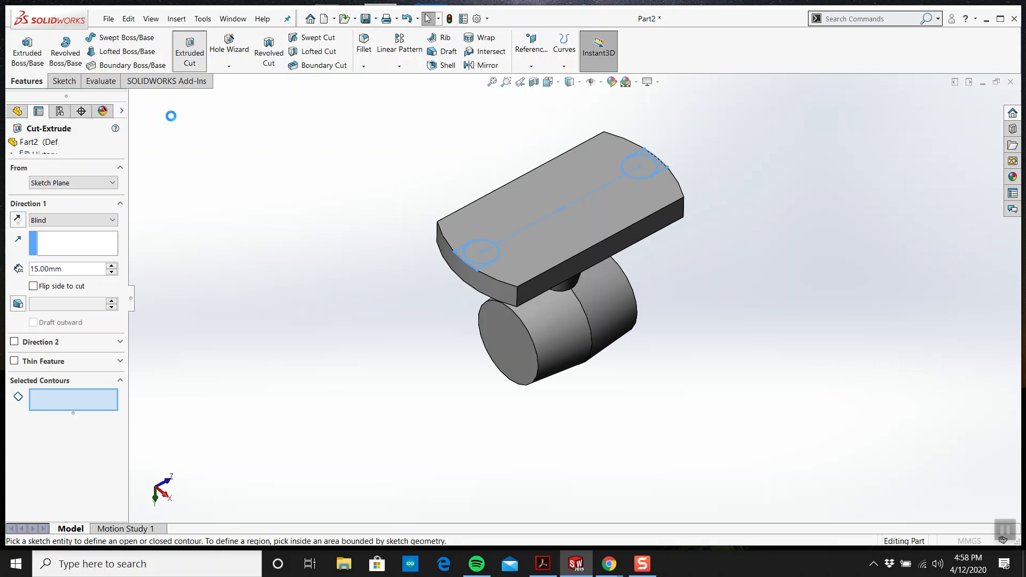
pyautogui.click(73, 395)
pyautogui.scroll(4, 475, 244)
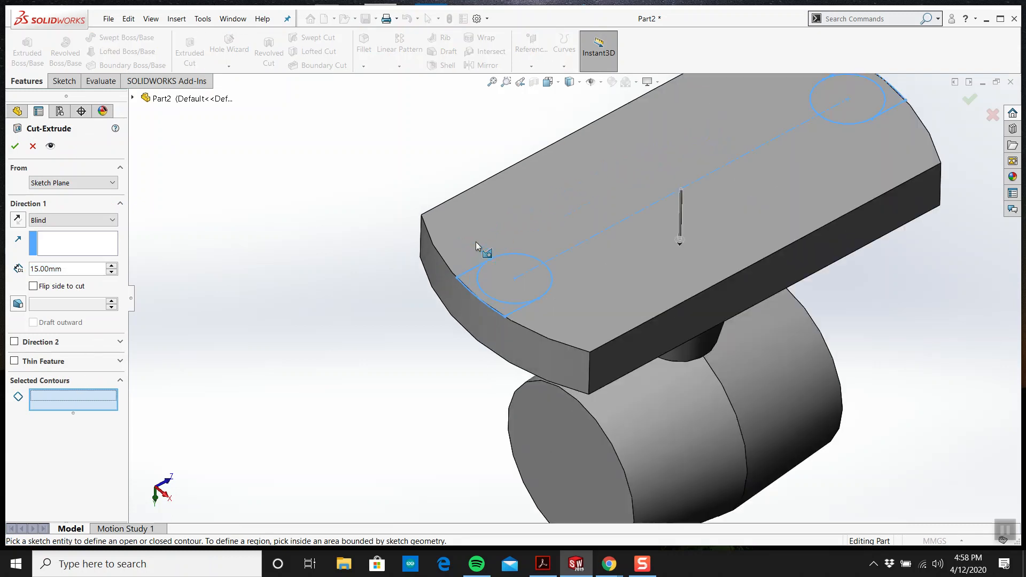
pyautogui.click(502, 310)
pyautogui.click(500, 309)
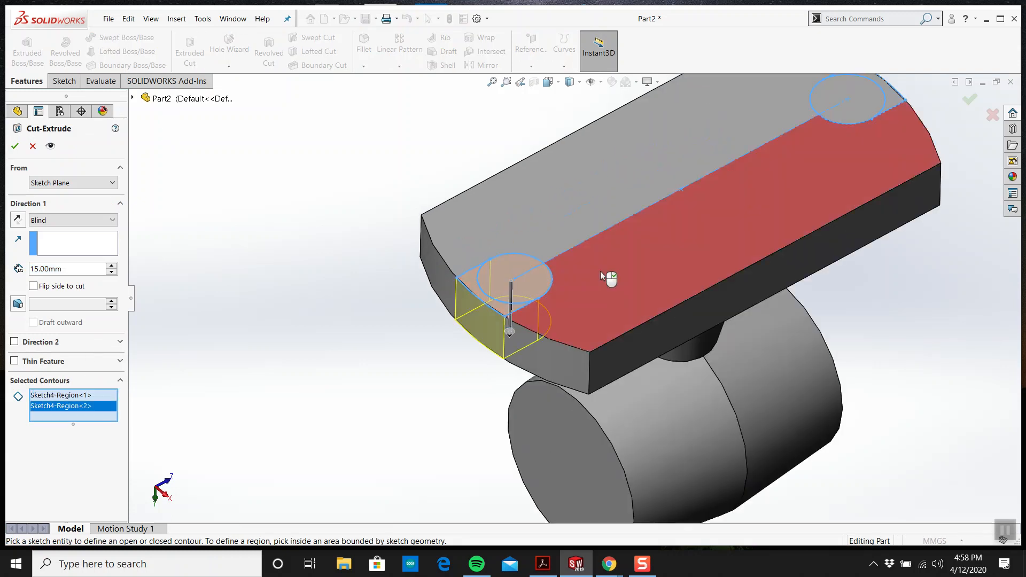
pyautogui.scroll(-3, 642, 246)
pyautogui.click(747, 181)
pyautogui.scroll(3, 748, 185)
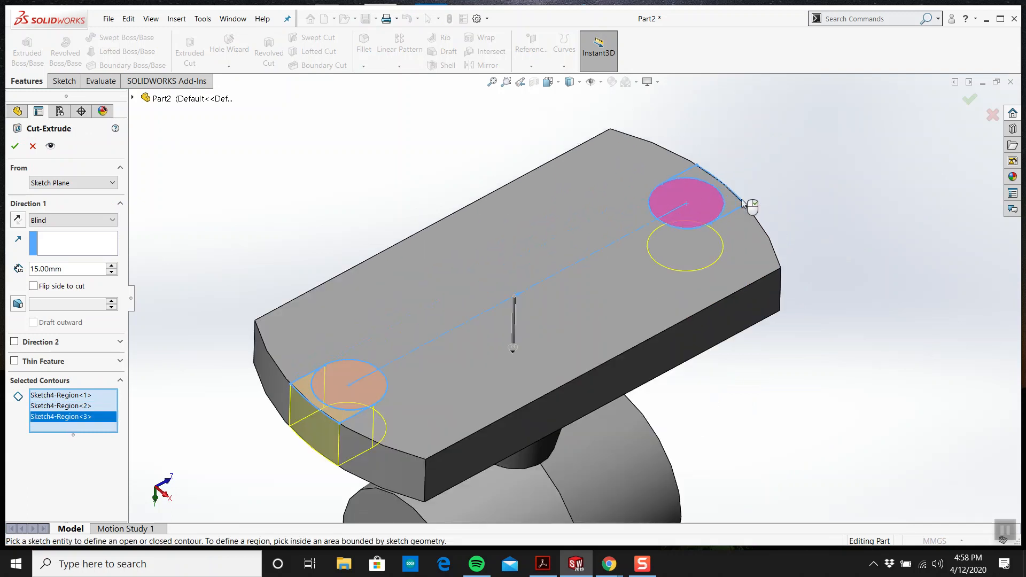
pyautogui.click(732, 202)
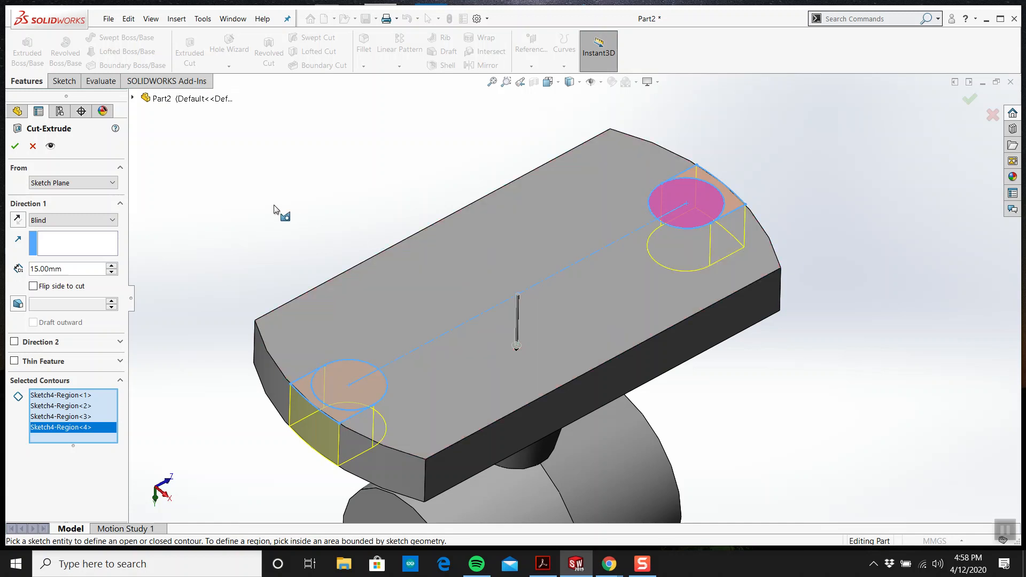
# Set the slot cut's end condition to Up To Next and create the cut
pyautogui.scroll(-3, 362, 225)
pyautogui.moveTo(361, 225); pyautogui.dragTo(370, 177, button='middle')
pyautogui.click(61, 223)
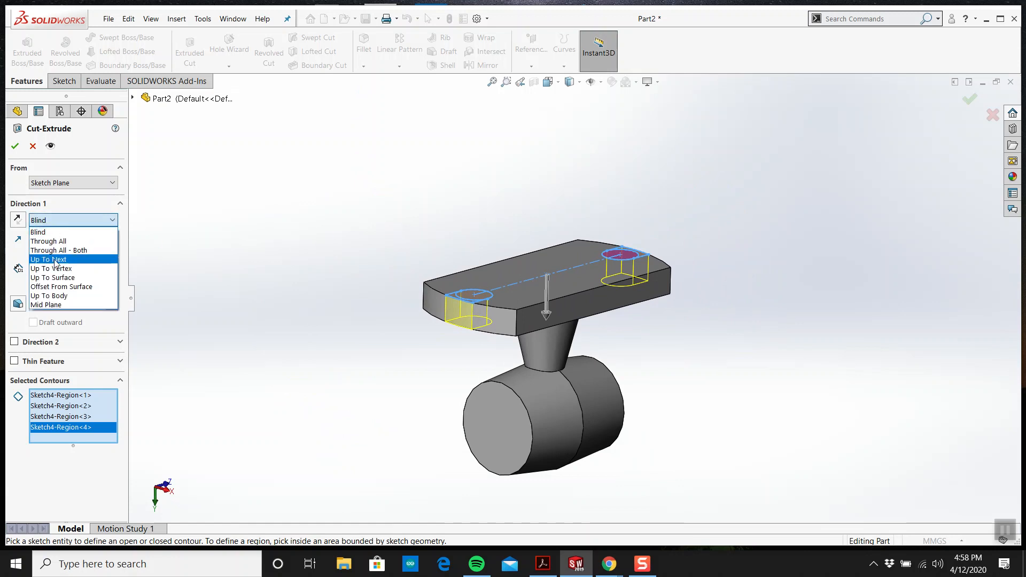
pyautogui.click(56, 260)
pyautogui.click(15, 146)
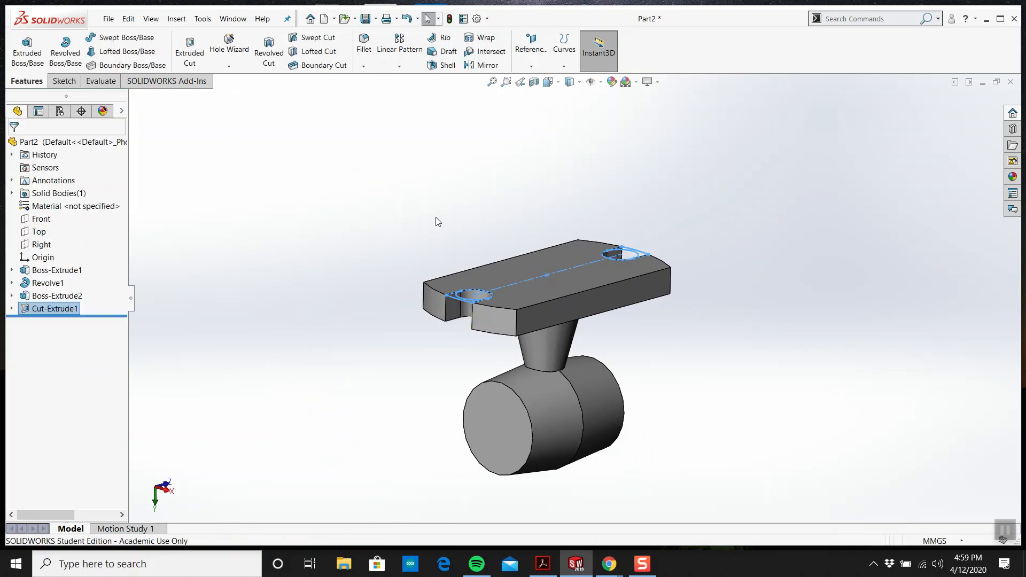
# Start a sketch on the barrel's flat end face and draw a circle about 29 mm in diameter centered on the origin
pyautogui.click(556, 237)
pyautogui.moveTo(785, 328)
pyautogui.mouseDown(button='middle')
pyautogui.moveTo(630, 359)
pyautogui.moveTo(556, 298)
pyautogui.moveTo(537, 427)
pyautogui.moveTo(525, 386)
pyautogui.mouseUp(button='middle')
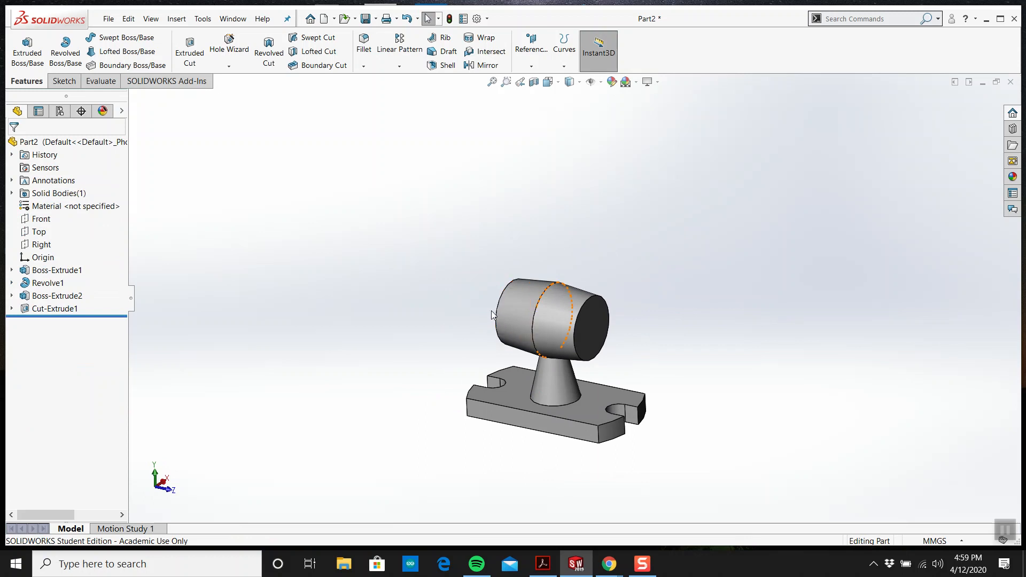
pyautogui.click(63, 81)
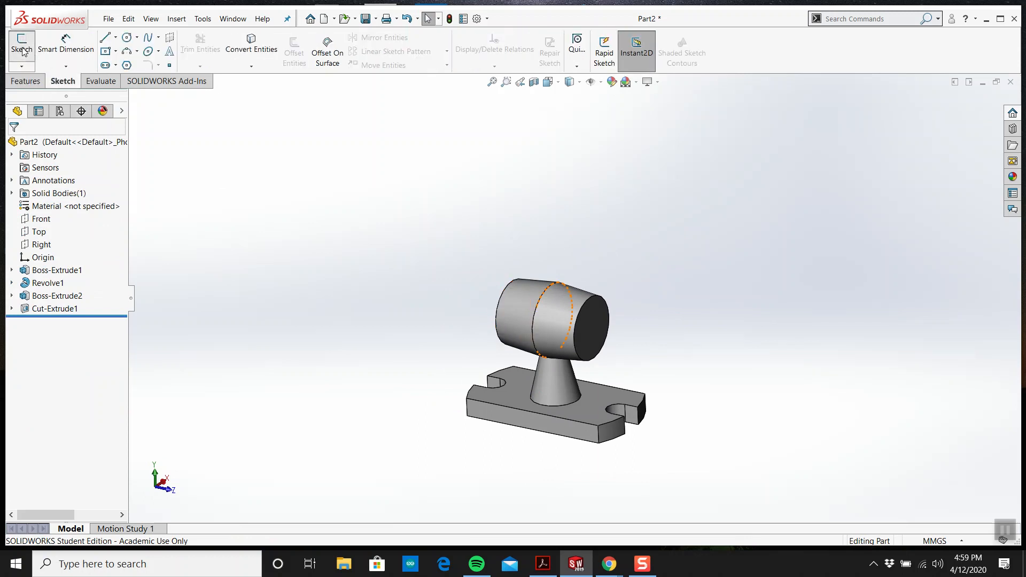
pyautogui.click(22, 45)
pyautogui.click(590, 317)
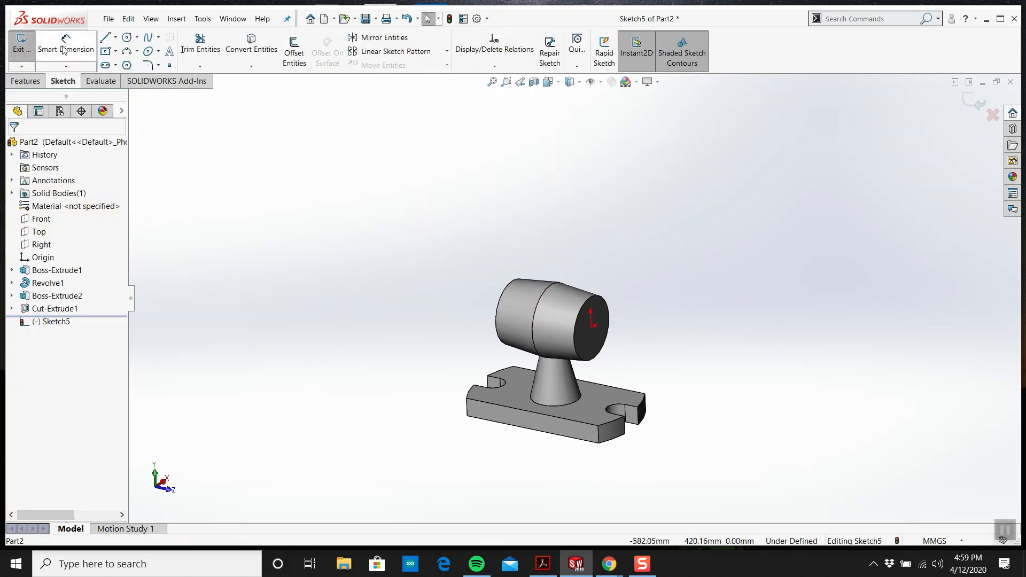
pyautogui.click(128, 38)
pyautogui.scroll(-3, 593, 374)
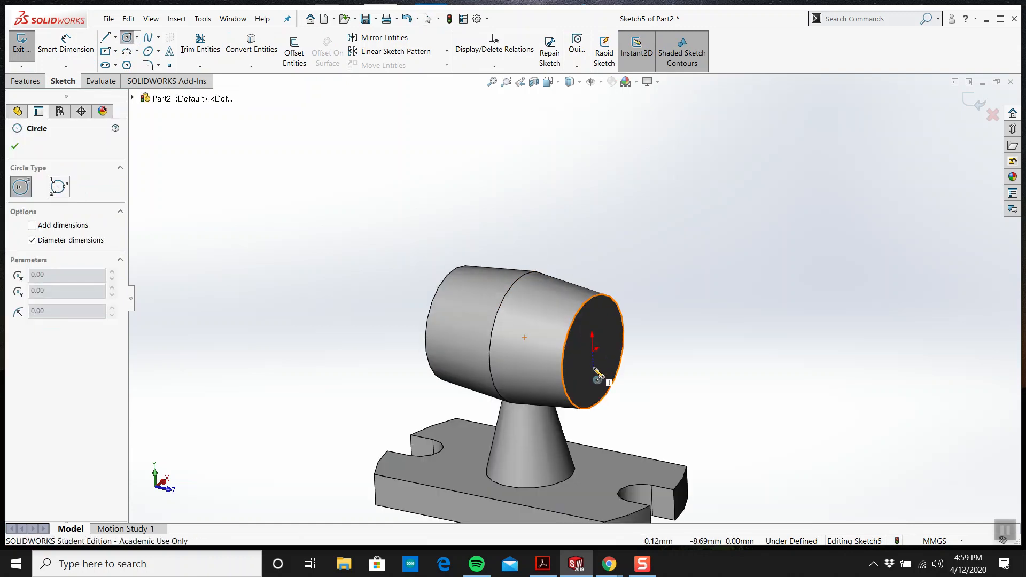
pyautogui.click(593, 351)
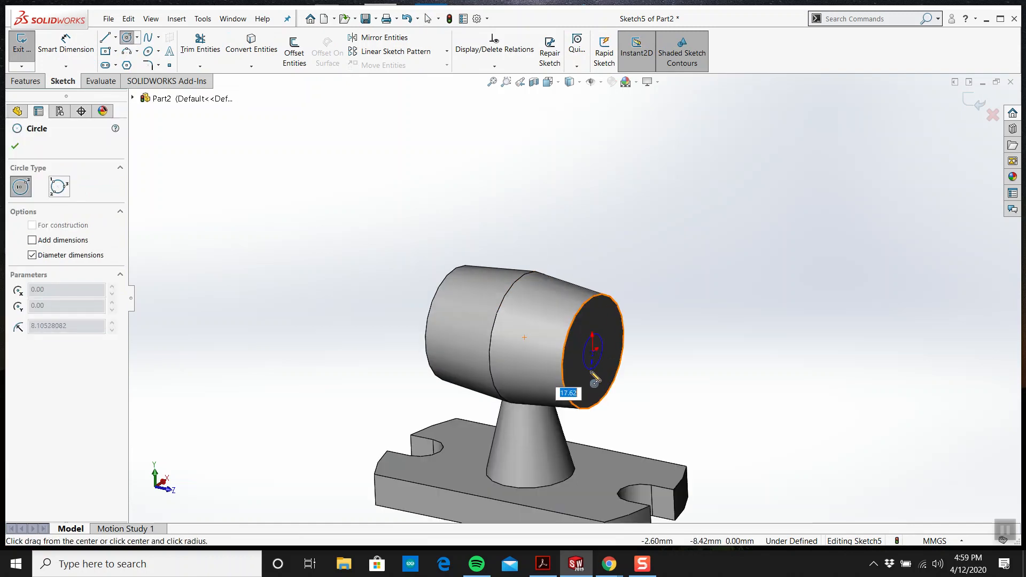
pyautogui.click(592, 384)
pyautogui.press('Escape')
# Check the bore size in the Part 12 drawing, dimension the circle's diameter to 30 mm and exit the sketch
pyautogui.click(542, 564)
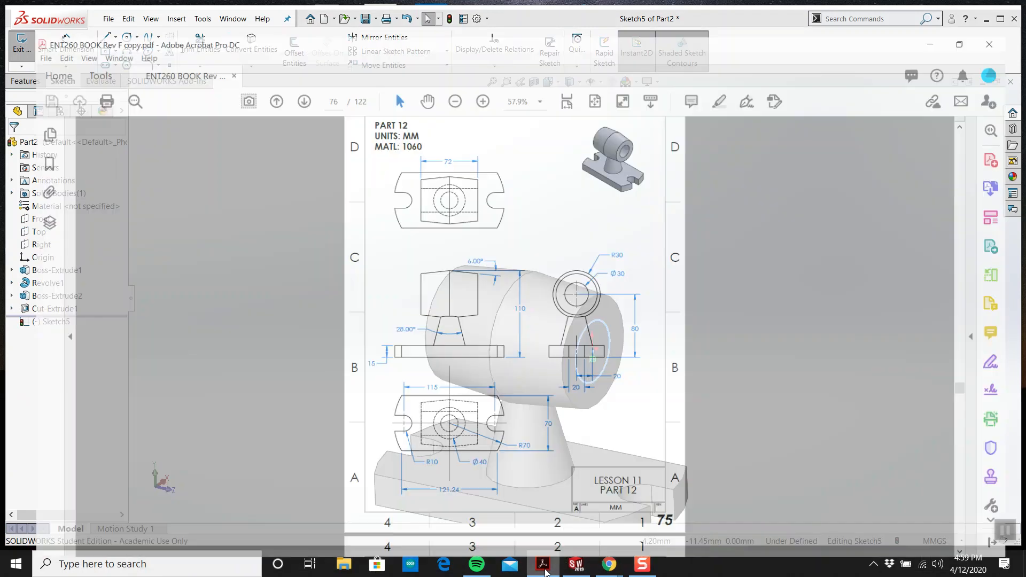
pyautogui.hotkey('alt', 'Tab')
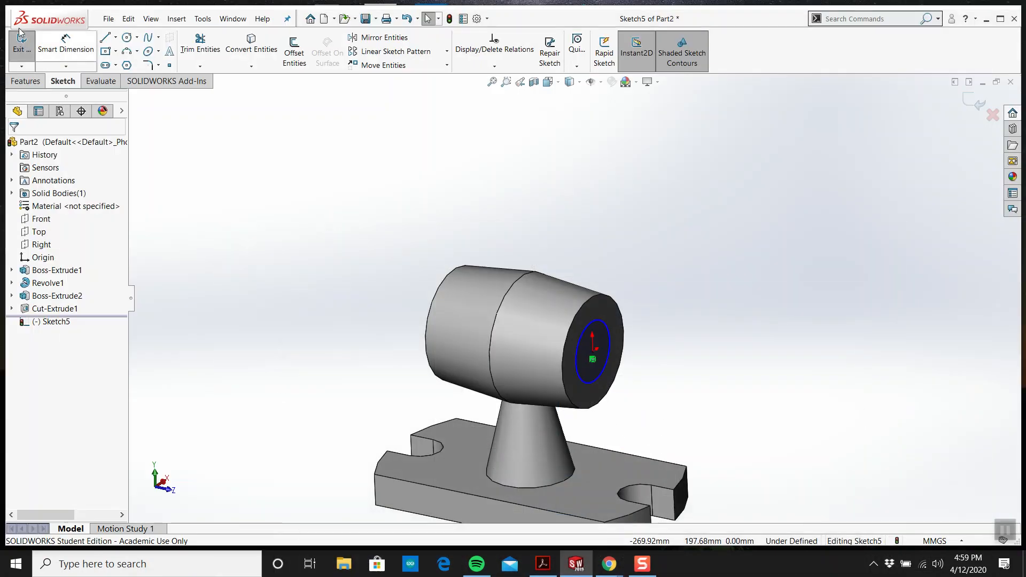
pyautogui.click(65, 45)
pyautogui.click(606, 321)
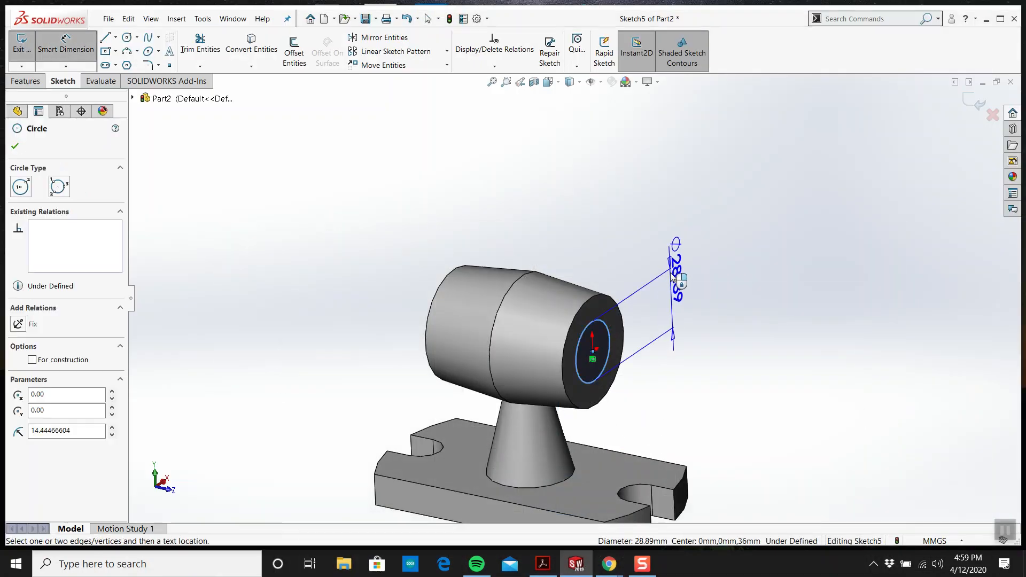
pyautogui.click(673, 276)
pyautogui.write('30')
pyautogui.press('Return')
pyautogui.press('Escape')
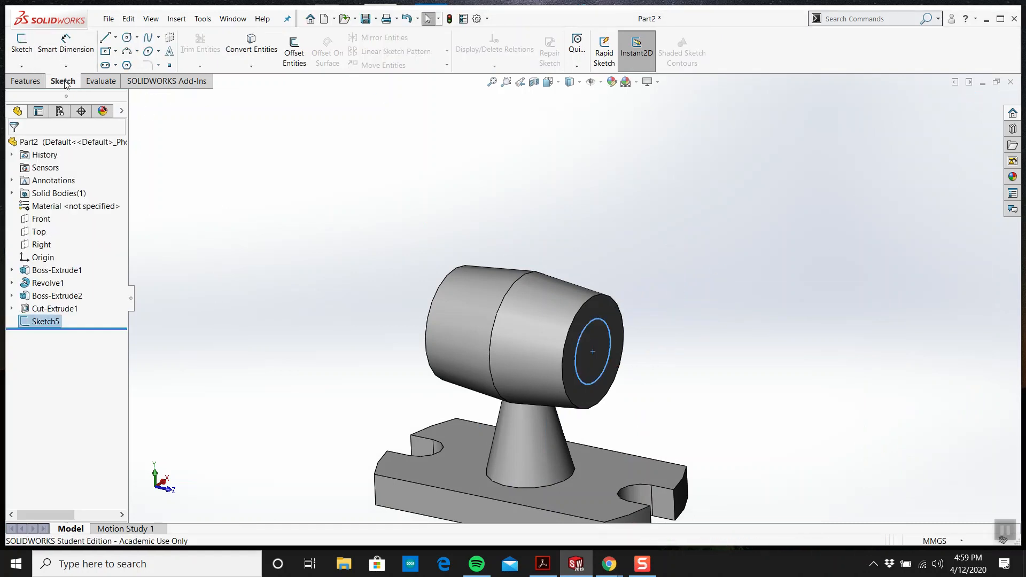
# Cut the bore circle through the whole barrel with an extruded cut set to Through All
pyautogui.click(25, 80)
pyautogui.click(194, 66)
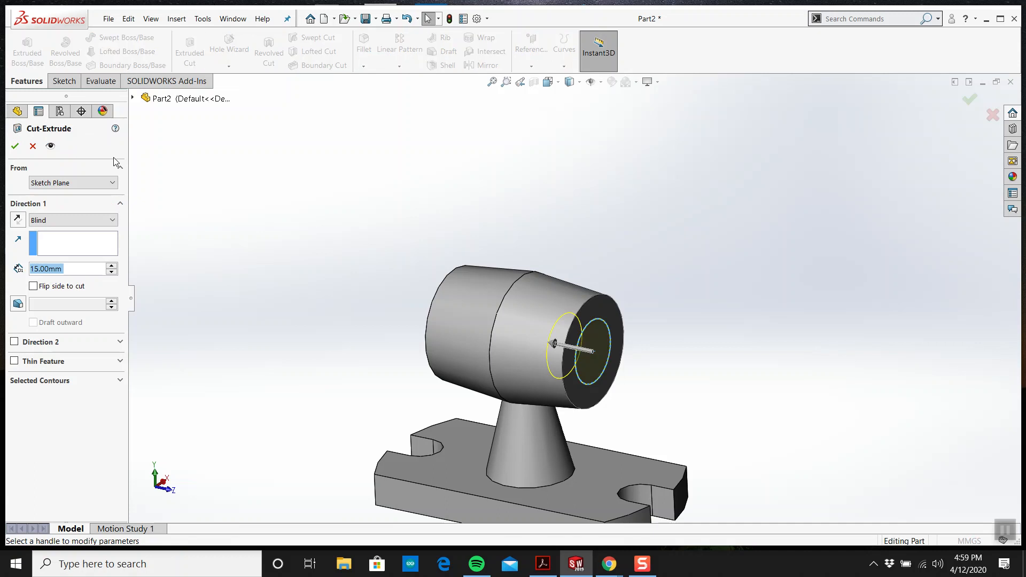
pyautogui.click(49, 221)
pyautogui.click(51, 240)
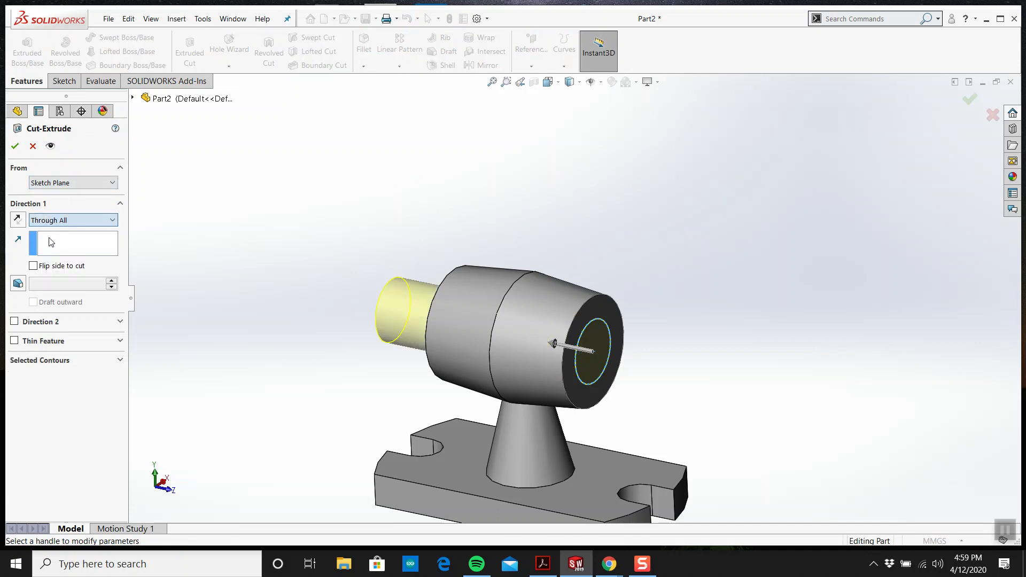
pyautogui.click(15, 148)
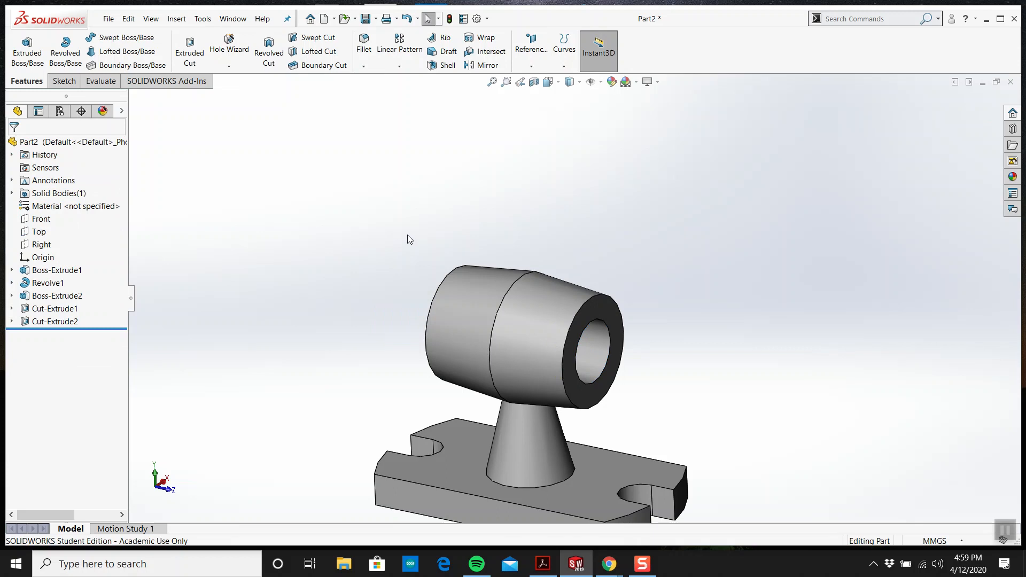
# Inspect the part from several sides and assign 1060 Alloy as its material
pyautogui.moveTo(381, 264); pyautogui.dragTo(455, 266, button='middle')
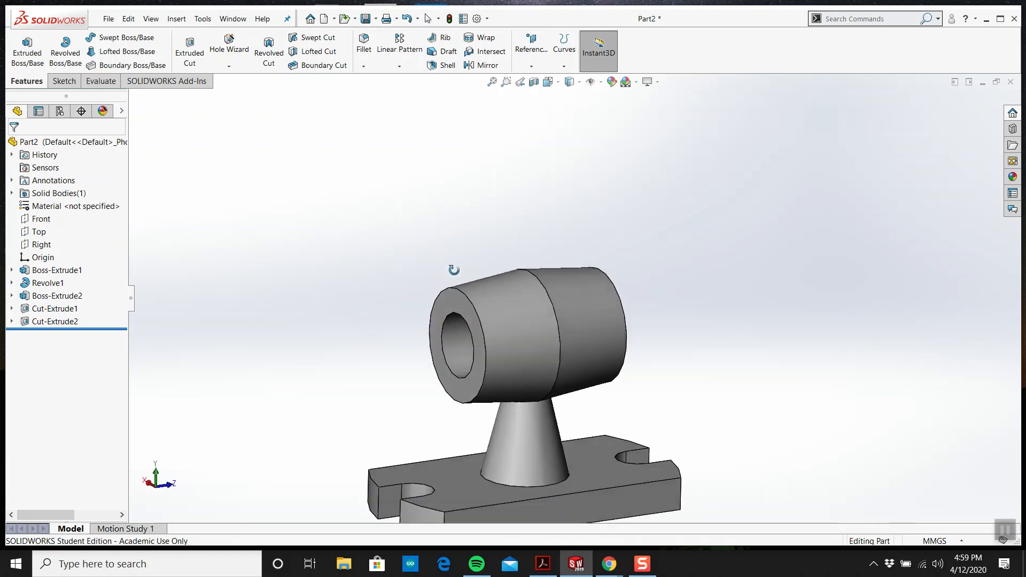
pyautogui.scroll(3, 486, 300)
pyautogui.scroll(-5, 554, 360)
pyautogui.scroll(6, 430, 293)
pyautogui.scroll(-2, 552, 269)
pyautogui.moveTo(552, 269); pyautogui.dragTo(545, 308, button='middle')
pyautogui.moveTo(493, 422); pyautogui.dragTo(481, 331, button='middle')
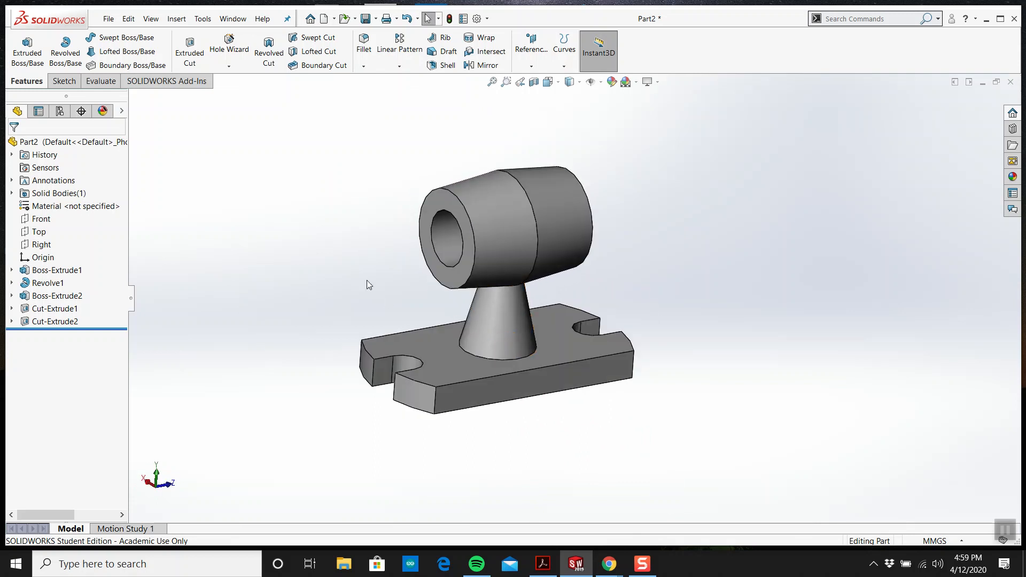
pyautogui.rightClick(87, 210)
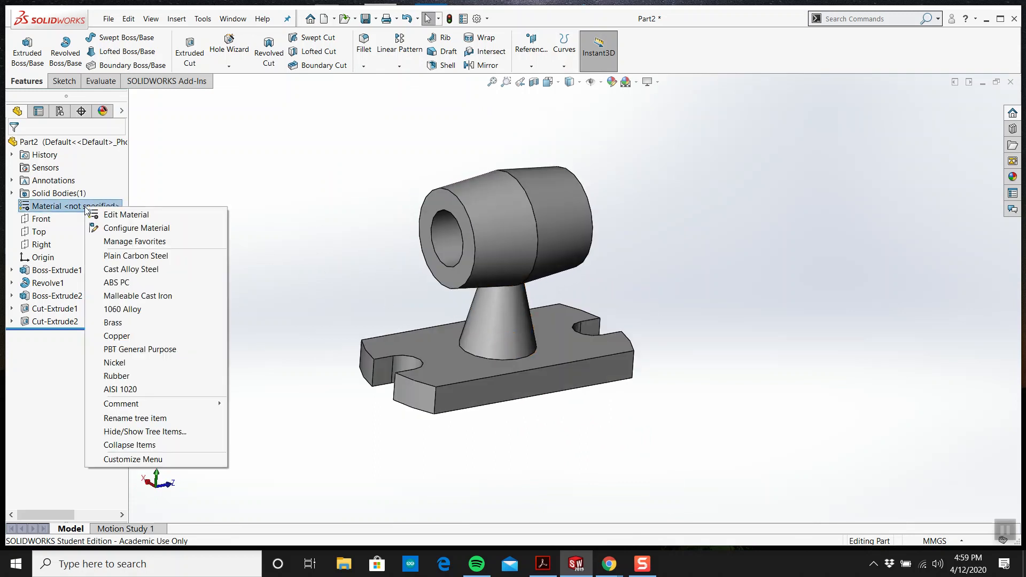
pyautogui.click(142, 308)
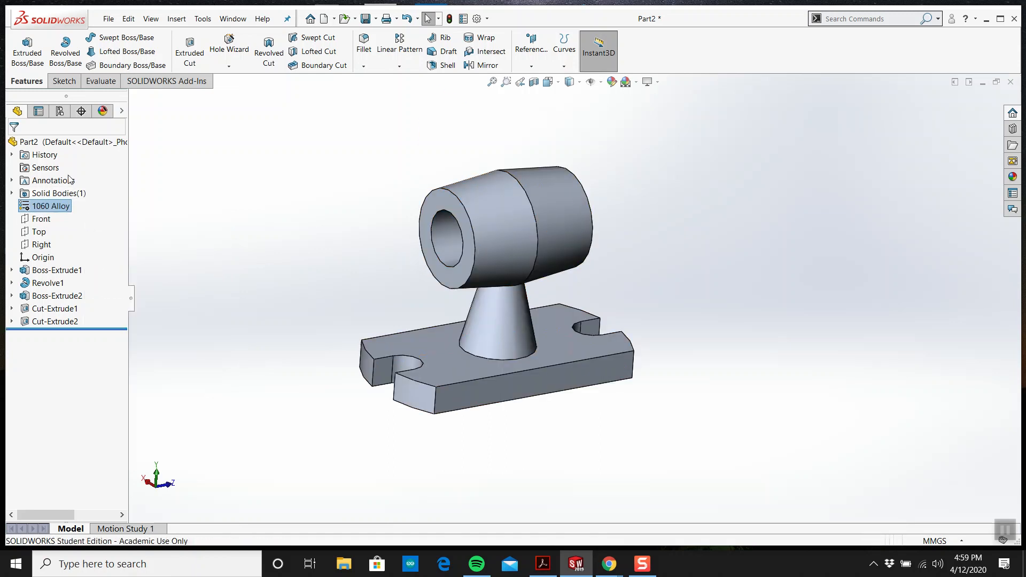
# Compare the finished part with the Part 12 drawing in Adobe Acrobat
pyautogui.click(99, 83)
pyautogui.moveTo(217, 236); pyautogui.dragTo(522, 408, button='middle')
pyautogui.click(544, 566)
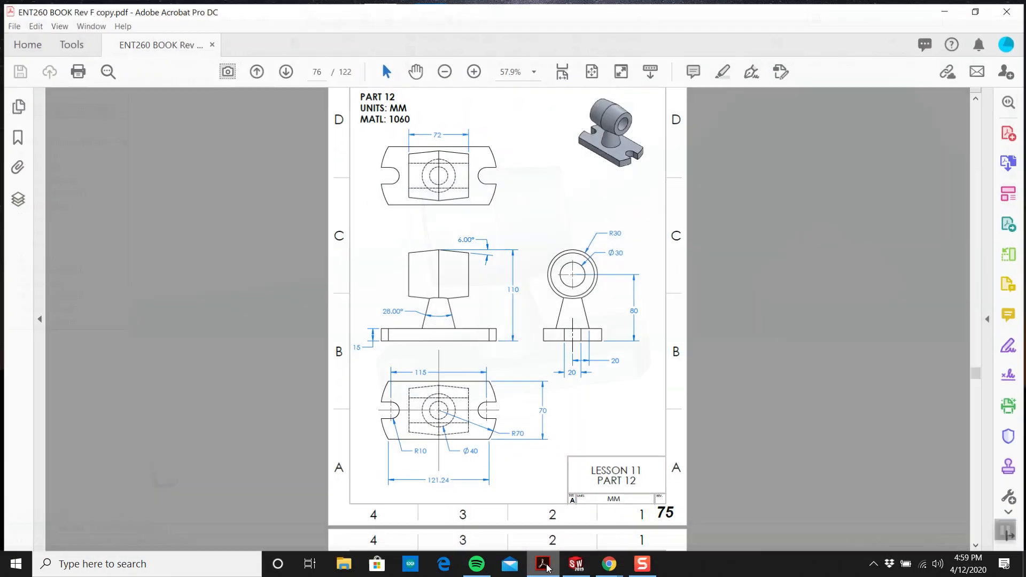
# Look through the Lesson 11 drawings of Parts 13, 14 and 15 in Adobe Acrobat and return to the Part 13 sheet
pyautogui.click(544, 566)
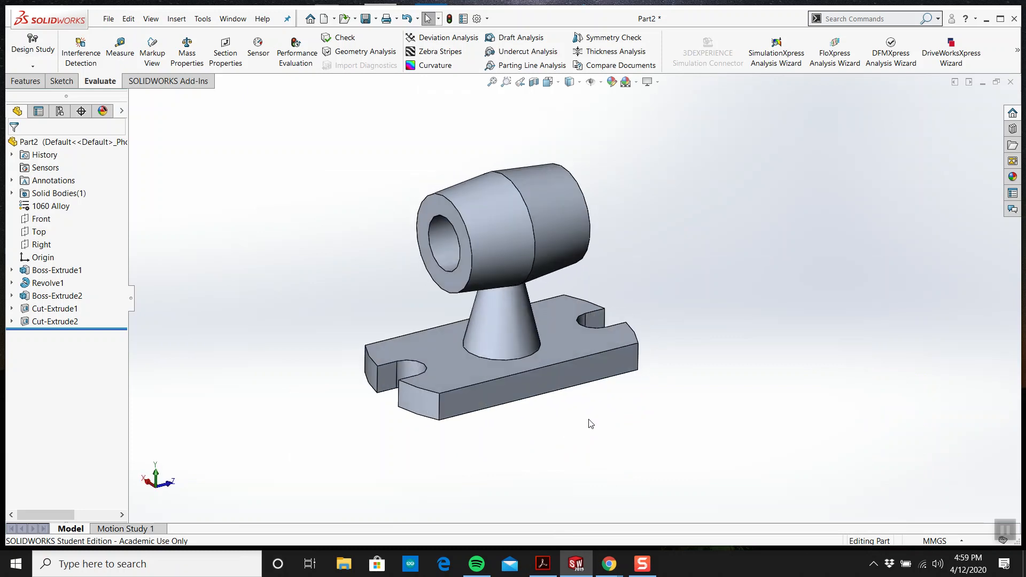
pyautogui.click(543, 564)
pyautogui.scroll(-10, 529, 369)
pyautogui.scroll(-2, 526, 349)
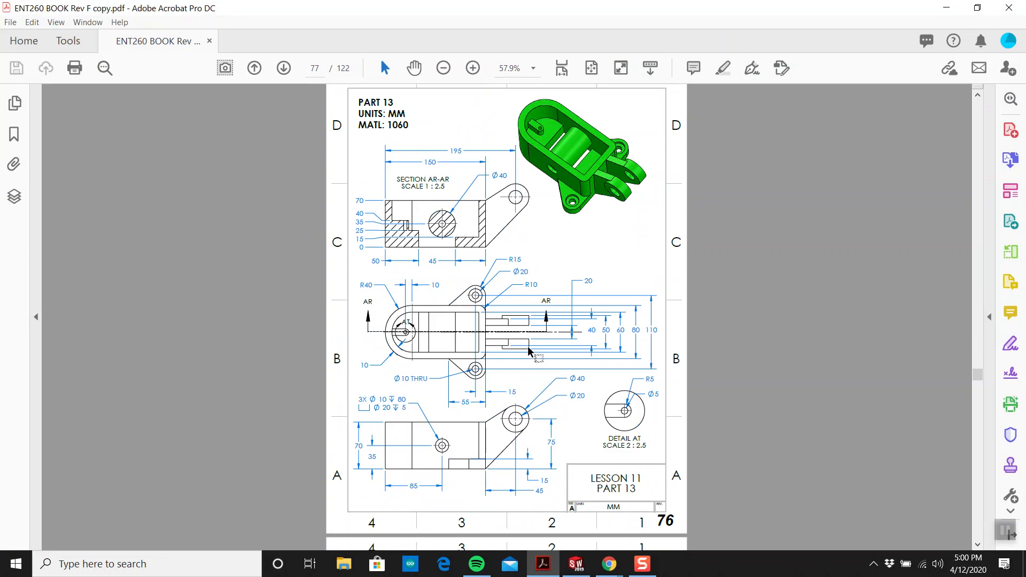
pyautogui.scroll(-20, 529, 351)
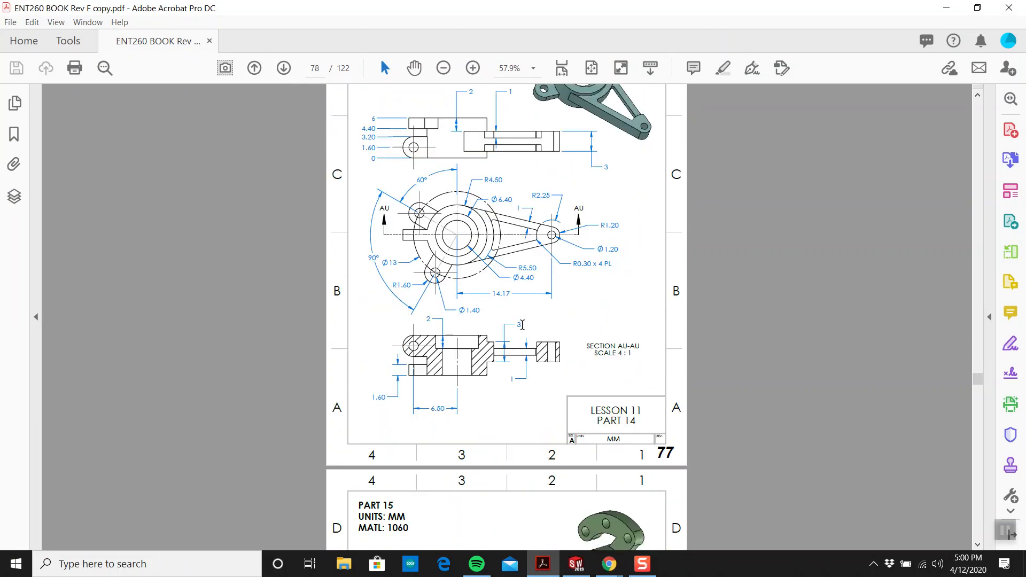
pyautogui.scroll(-4, 518, 327)
pyautogui.scroll(13, 519, 326)
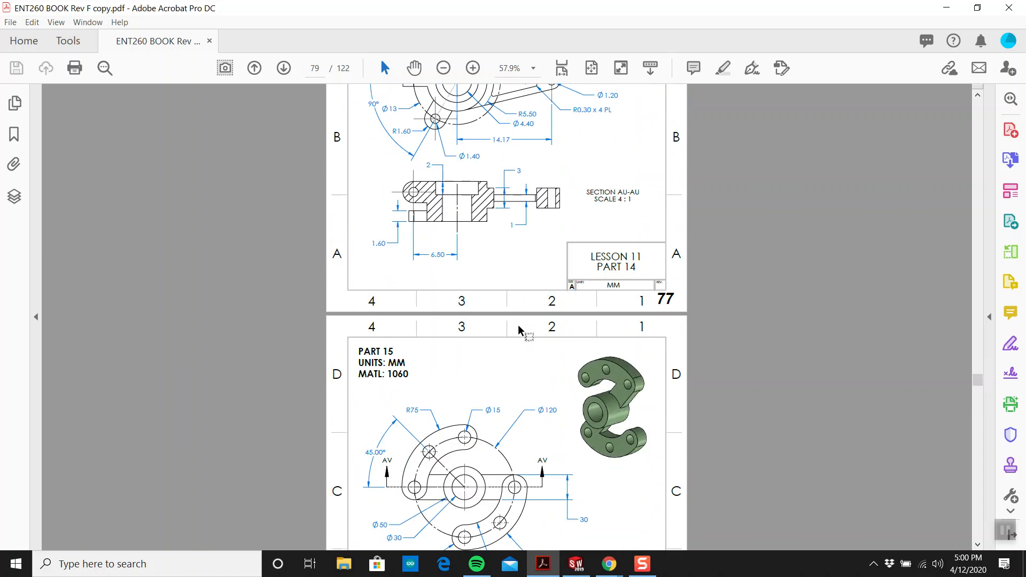
pyautogui.scroll(13, 519, 326)
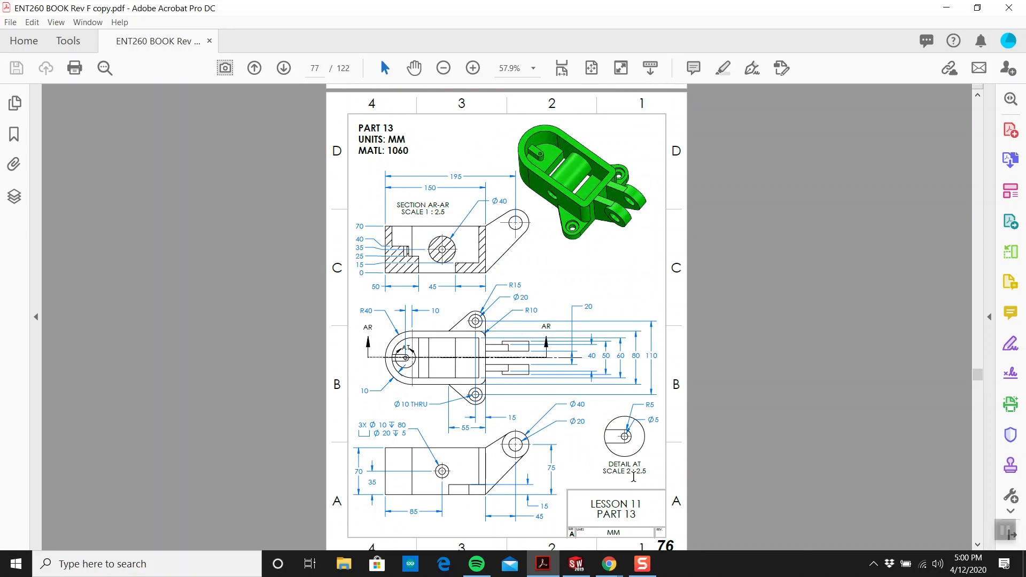
pyautogui.click(652, 571)
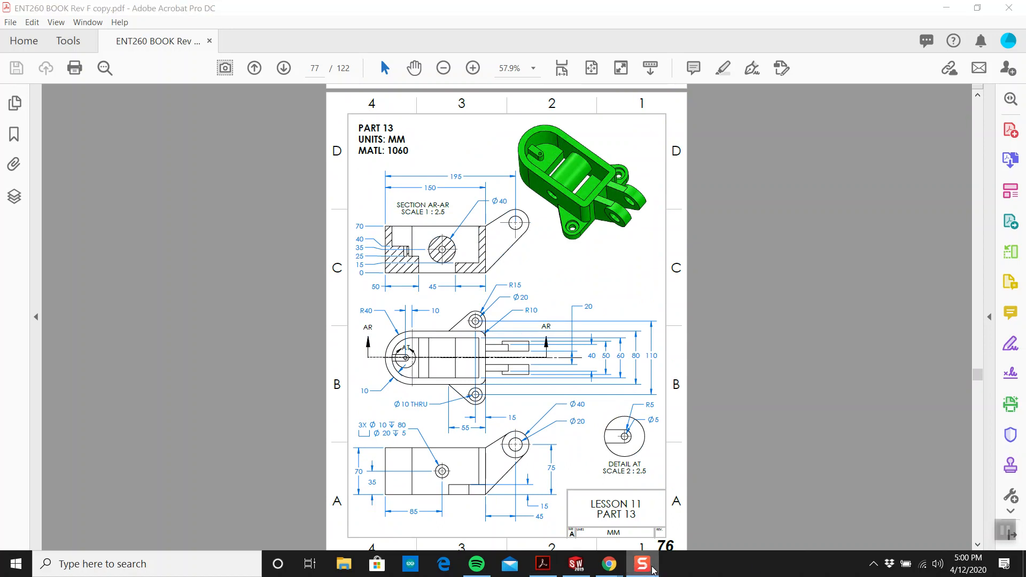